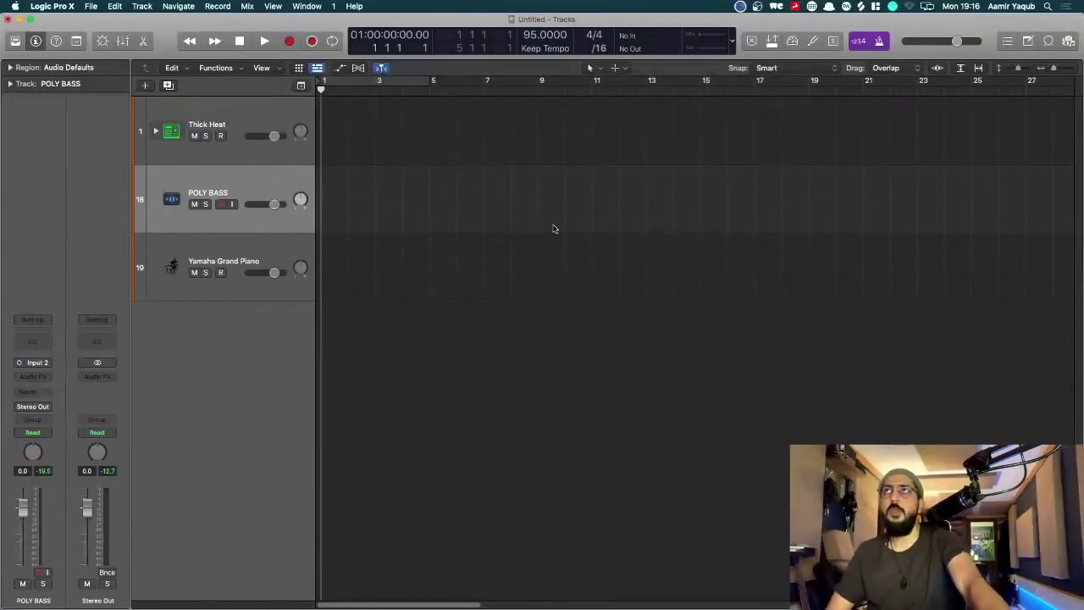
- Zoom the timeline to show bars 1–16 and record-enable the Yamaha Grand Piano track
{"action": "key", "text": "super+Right"}
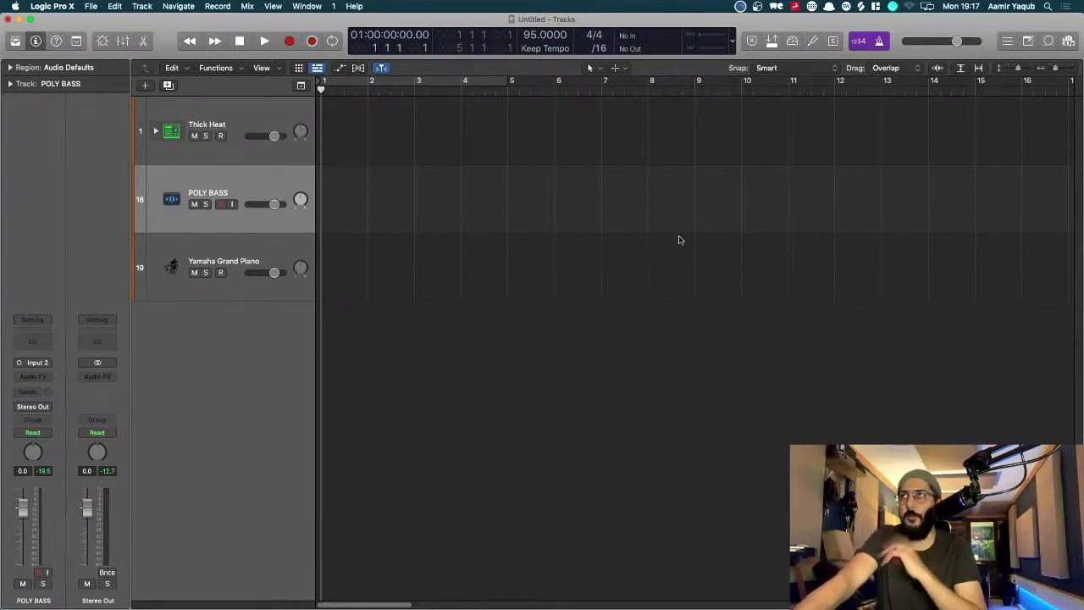
{"action": "left_click", "coordinate": [256, 247]}
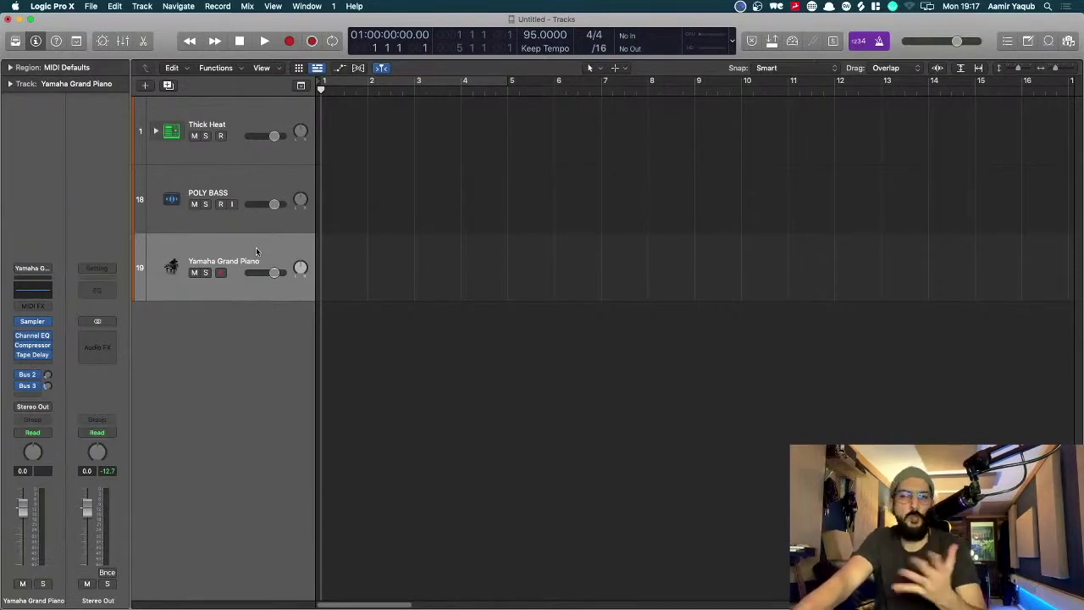
{"action": "key", "text": "r"}
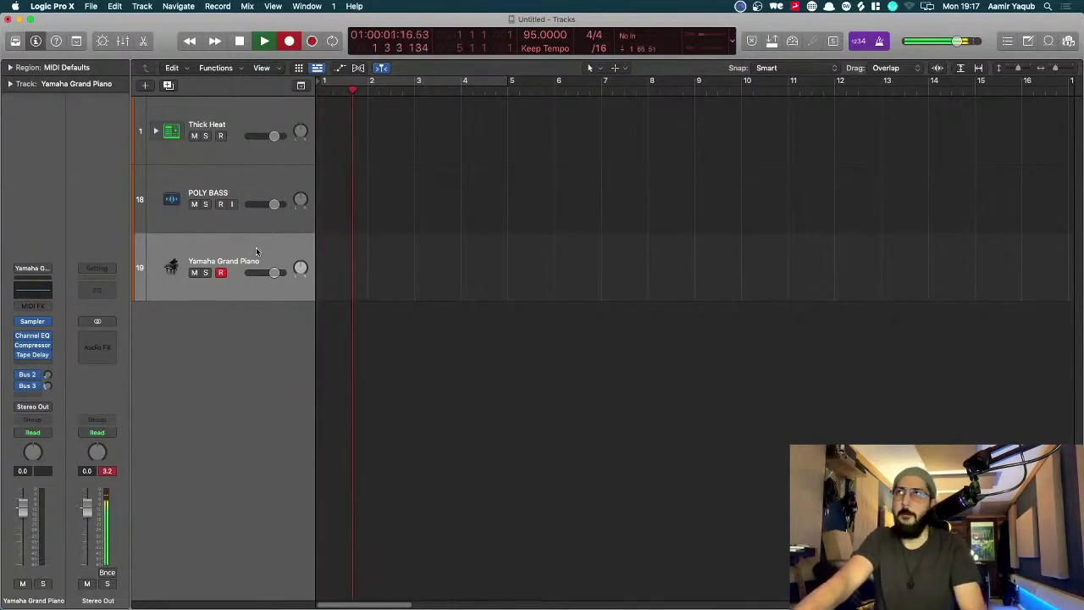
{"action": "key", "text": "space"}
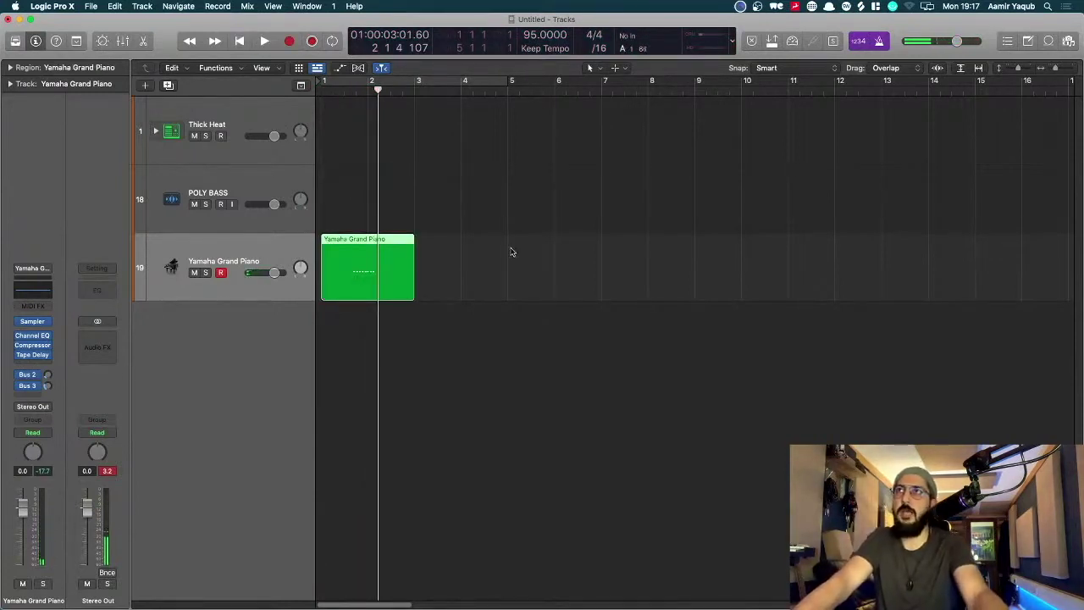
{"action": "left_click_drag", "start_coordinate": [508, 256], "coordinate": [401, 267]}
{"action": "key", "text": "Delete"}
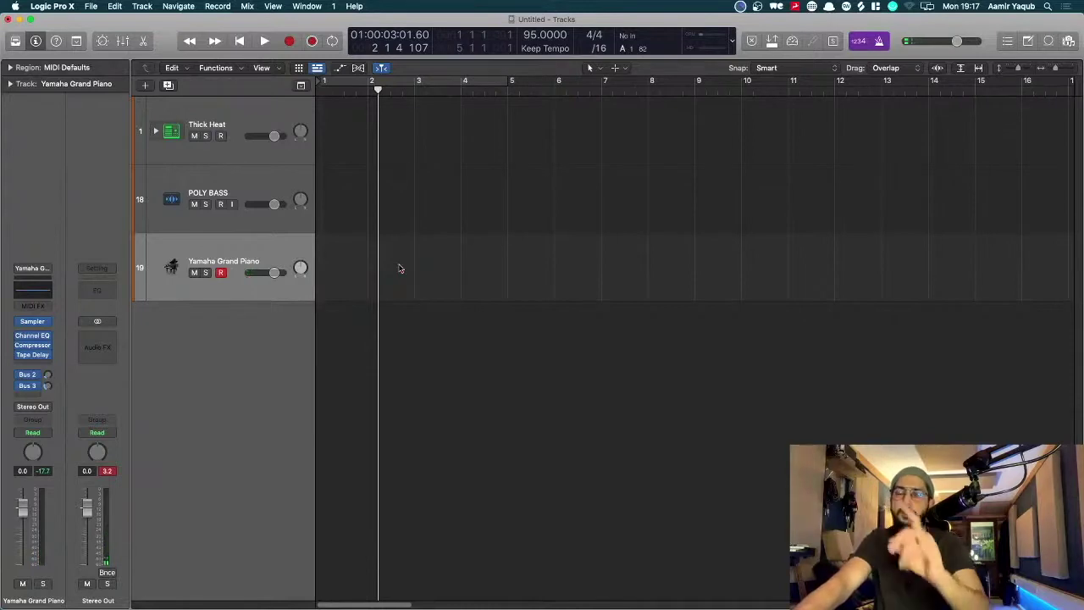
{"action": "key", "text": "Return"}
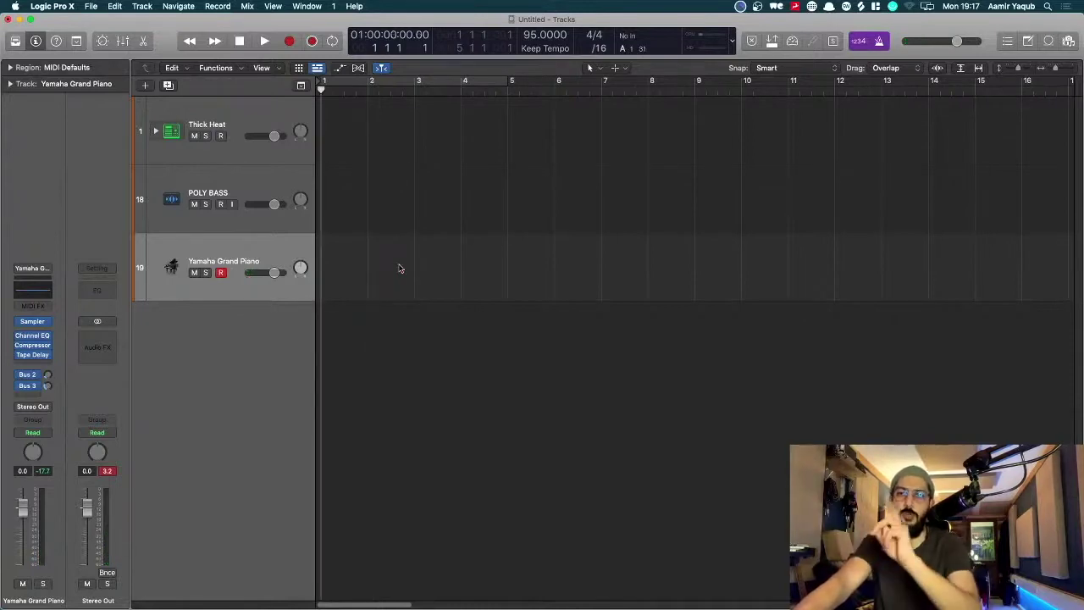
{"action": "right_click", "coordinate": [858, 47]}
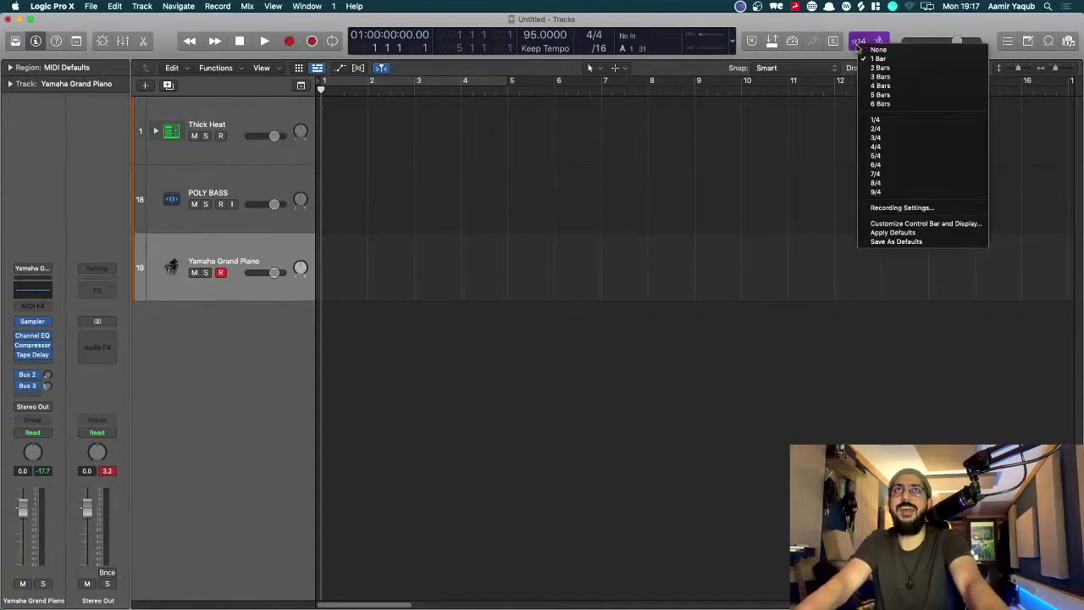
{"action": "left_click", "coordinate": [897, 209]}
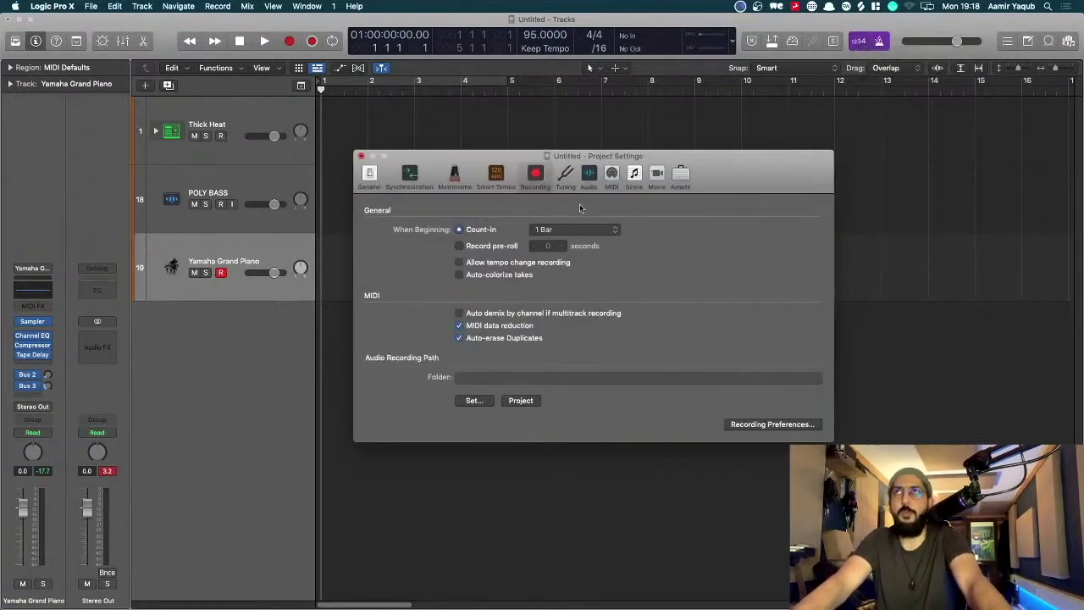
{"action": "left_click", "coordinate": [361, 156]}
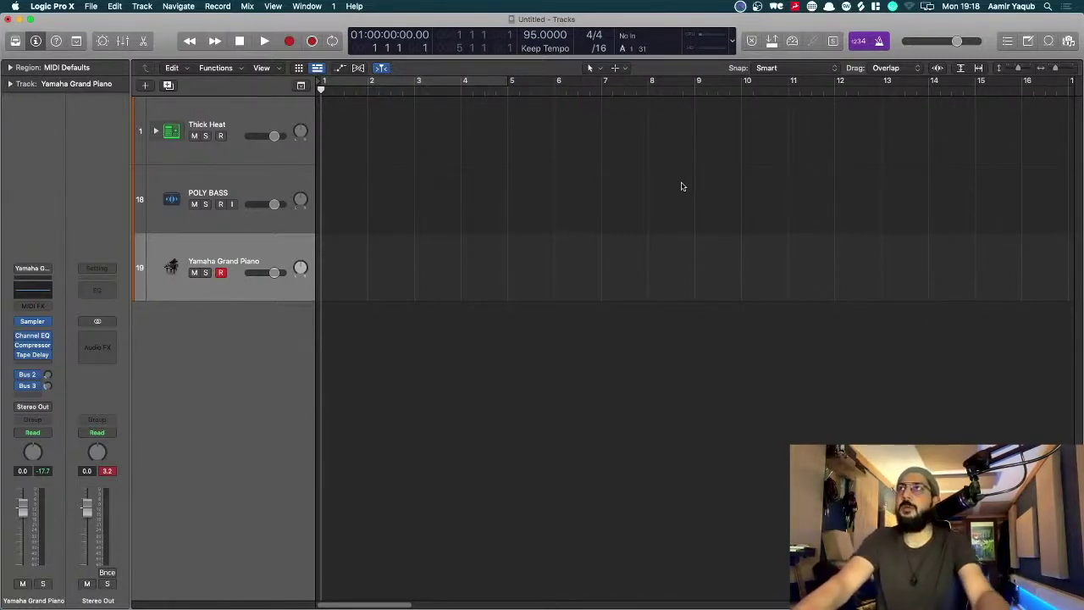
- Select the Thick Heat track, zoom in to bars 1–8, and create a bars 1–5 cycle range
{"action": "left_click", "coordinate": [228, 110]}
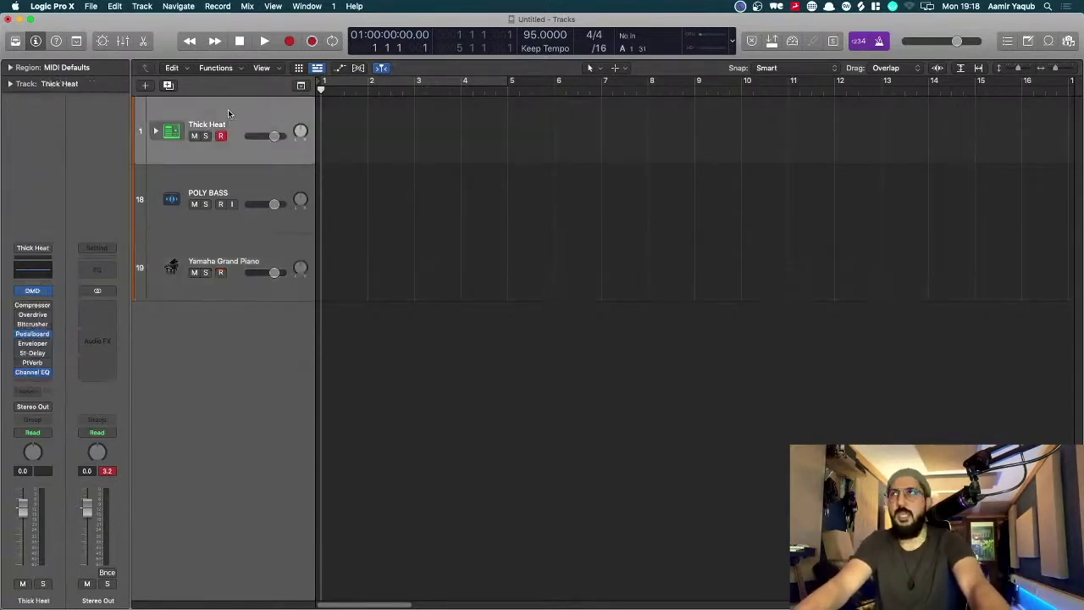
{"action": "key", "text": "super+Right"}
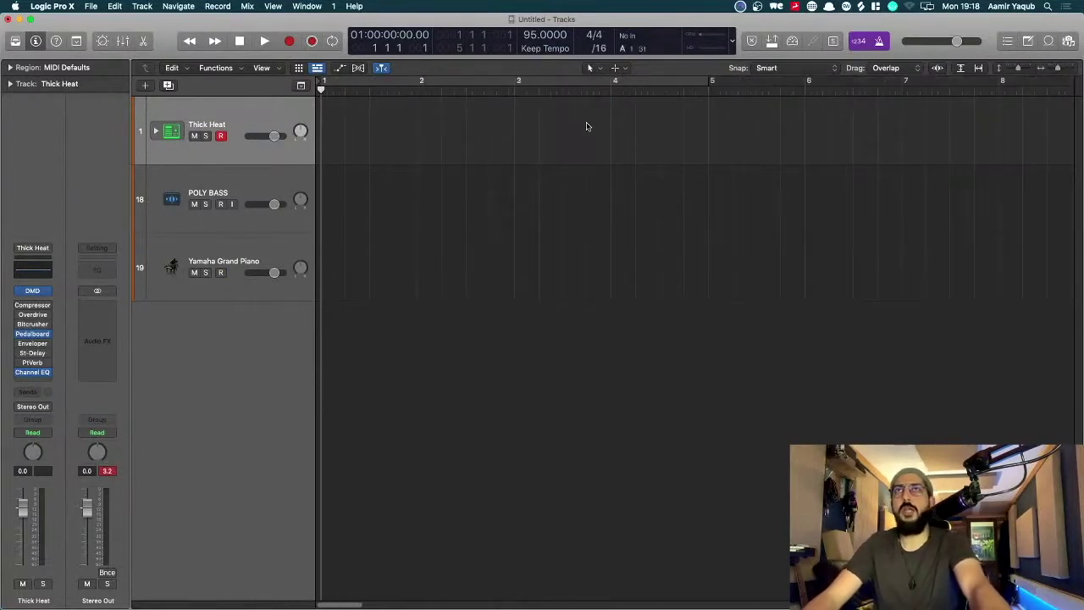
{"action": "left_click", "coordinate": [638, 80]}
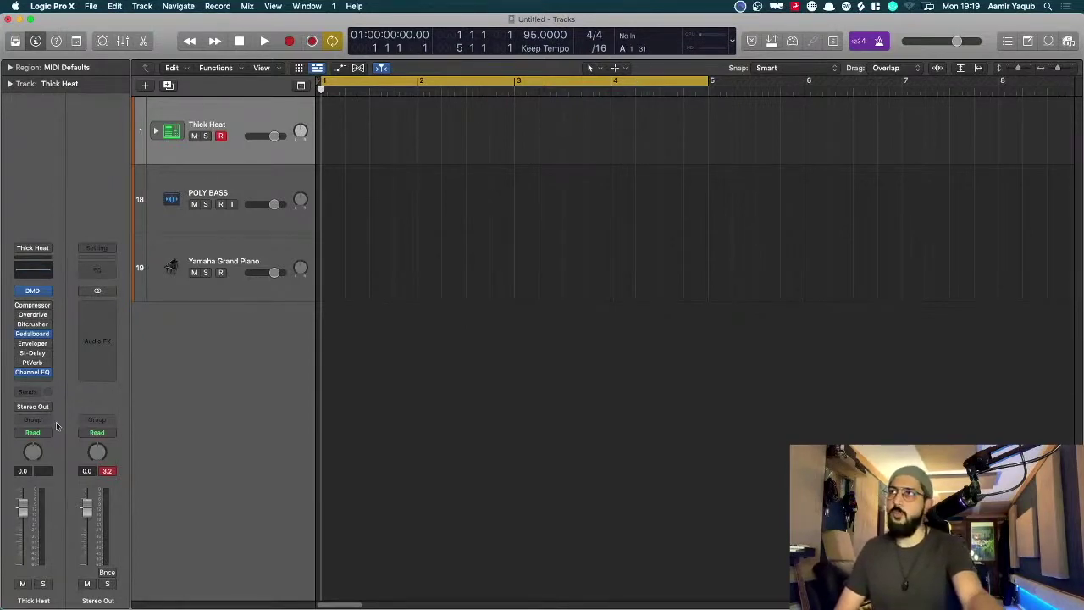
- Reset the red peak indicator under the Stereo Out channel strip
{"action": "left_click", "coordinate": [107, 471]}
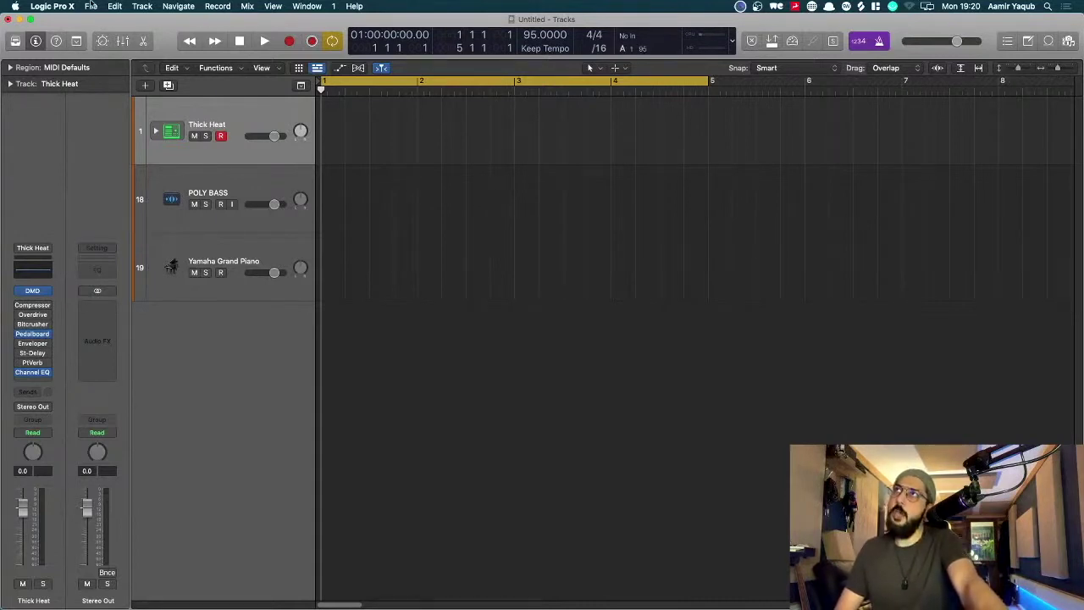
{"action": "left_click", "coordinate": [59, 6]}
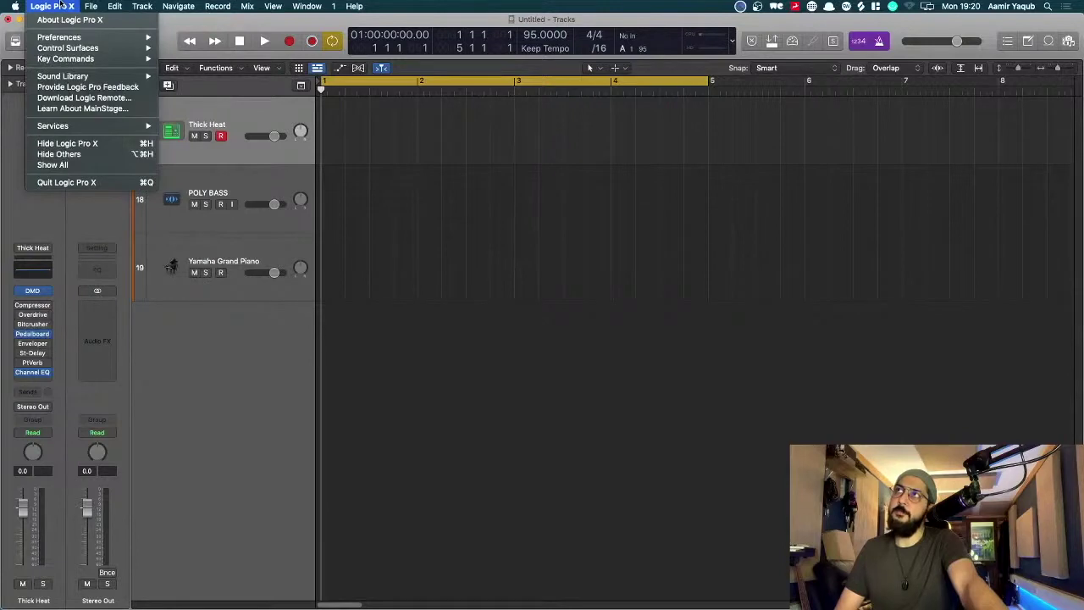
{"action": "mouse_move", "coordinate": [88, 6]}
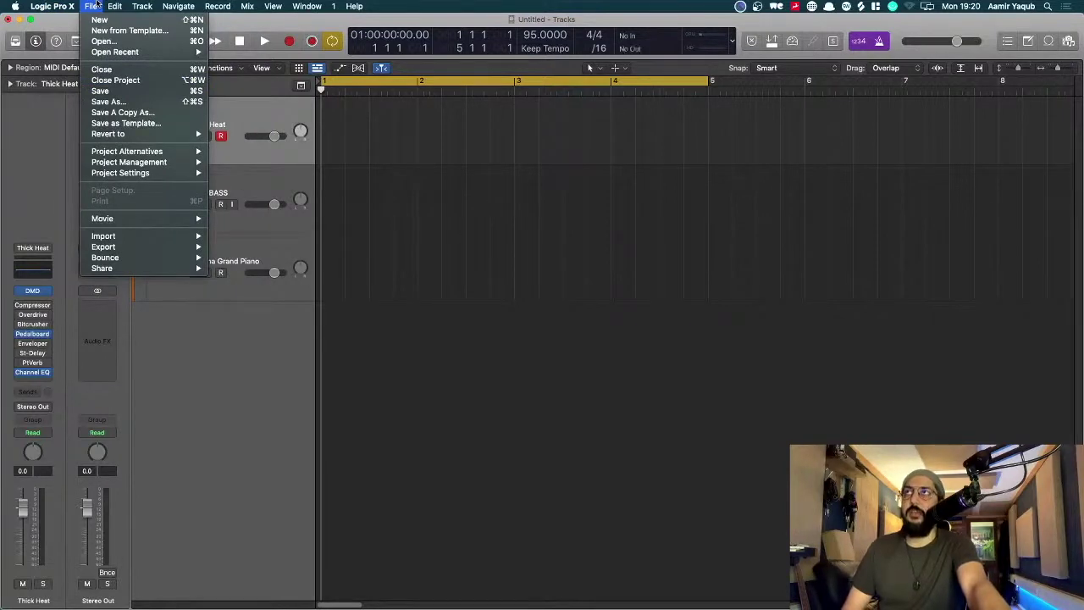
{"action": "mouse_move", "coordinate": [150, 172]}
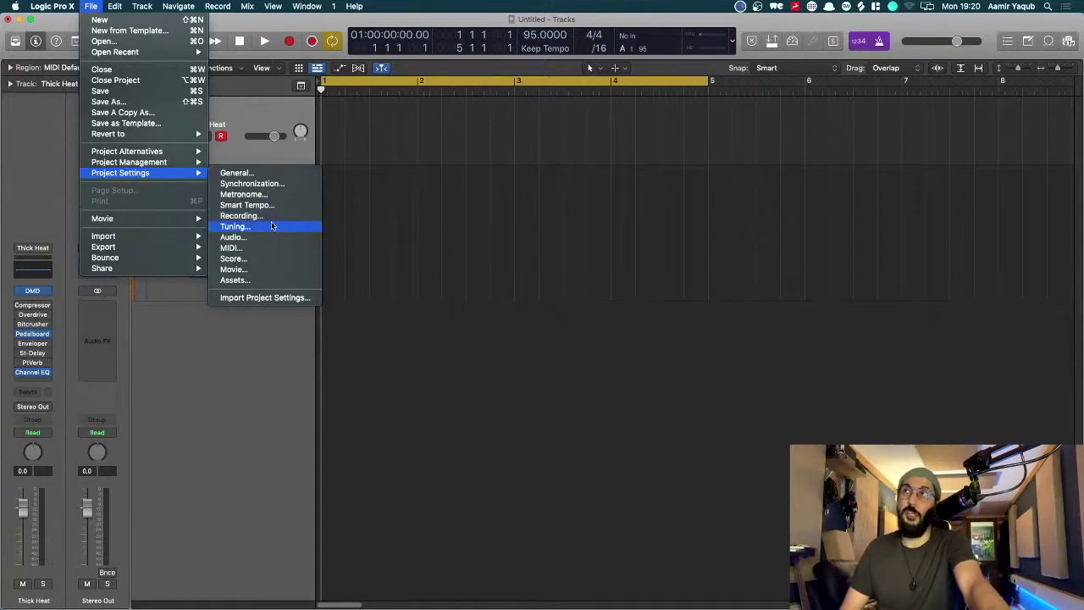
{"action": "left_click", "coordinate": [607, 531]}
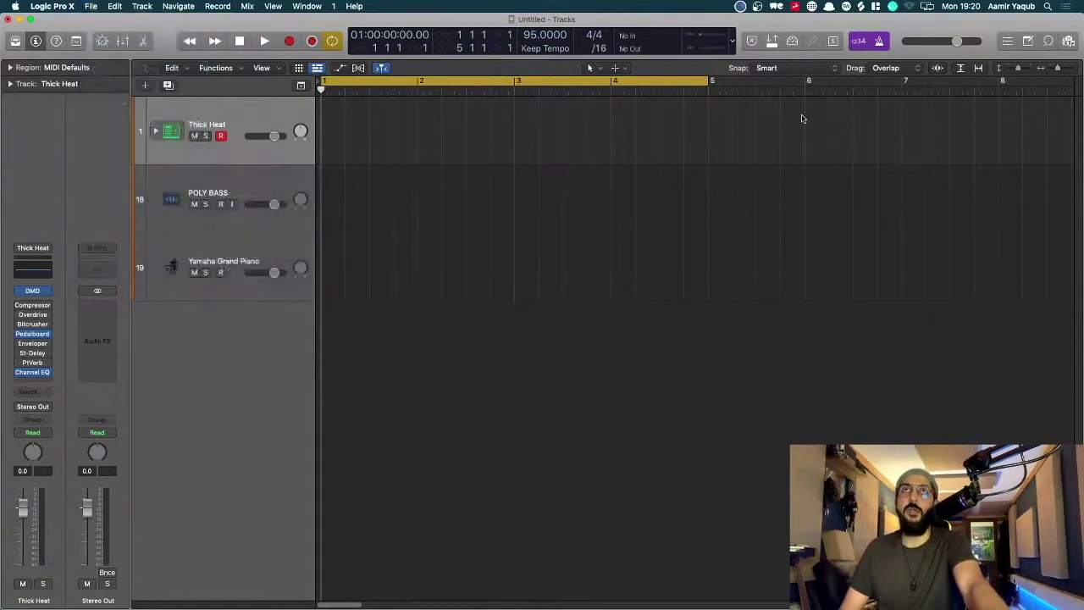
{"action": "left_click", "coordinate": [859, 42]}
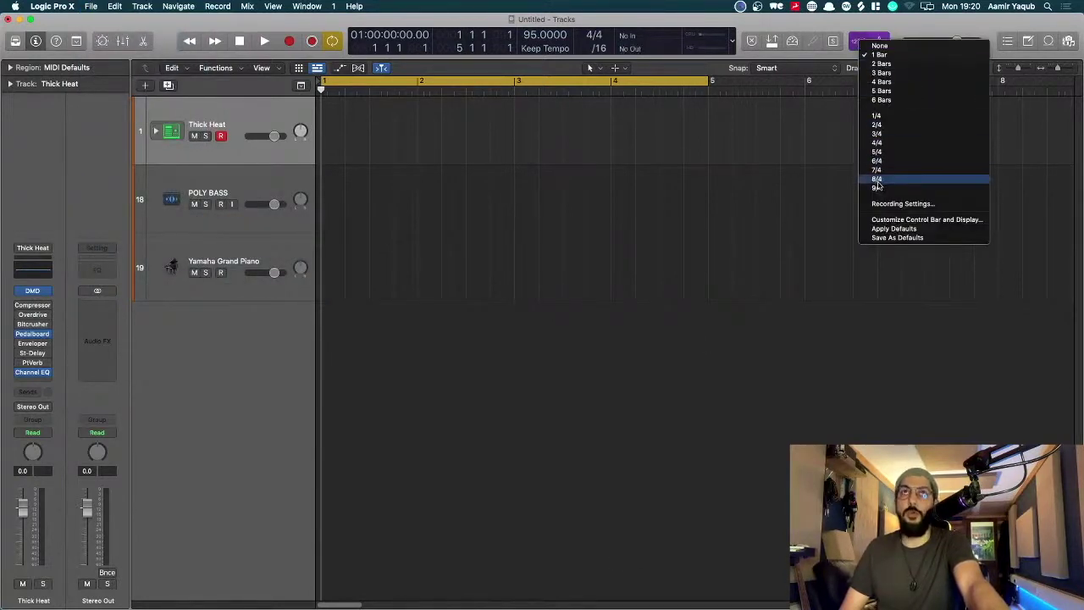
{"action": "left_click", "coordinate": [556, 244]}
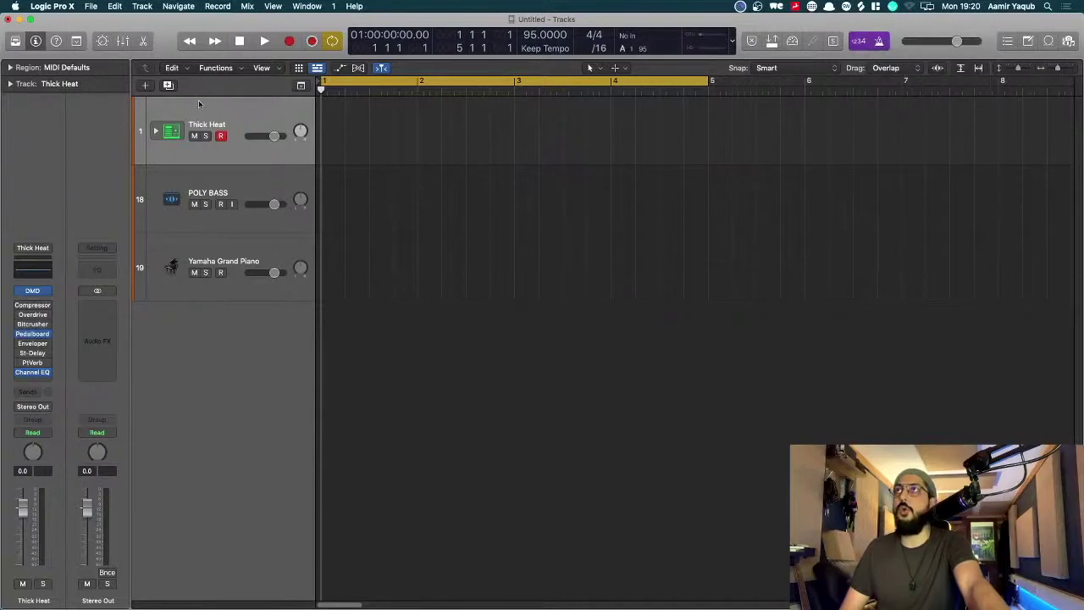
{"action": "right_click", "coordinate": [287, 42]}
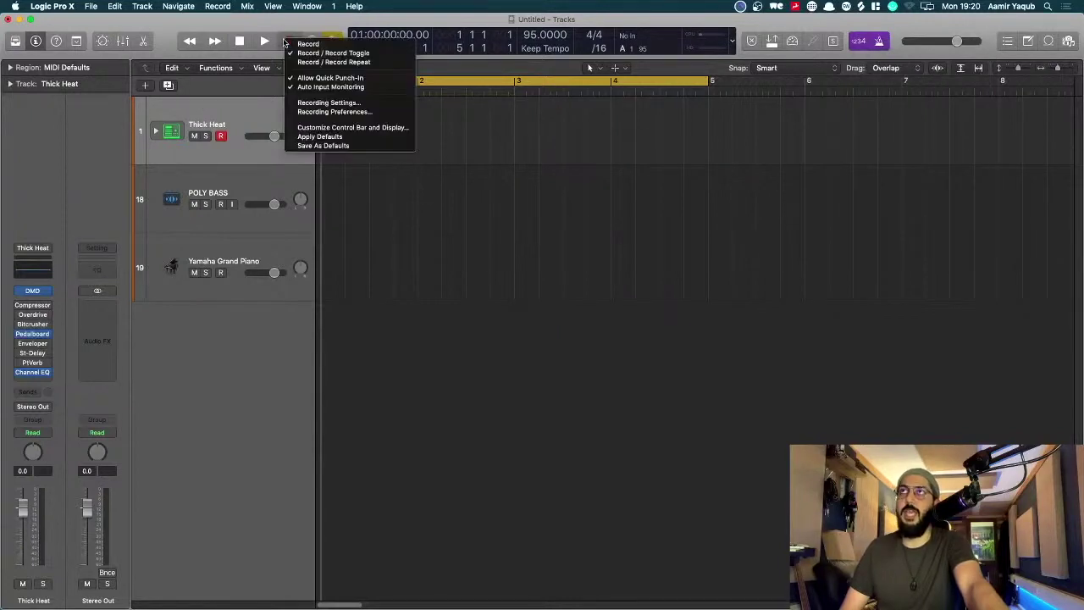
- Open Preferences > Recording through the Record button's Recording Preferences… option
{"action": "left_click", "coordinate": [311, 112]}
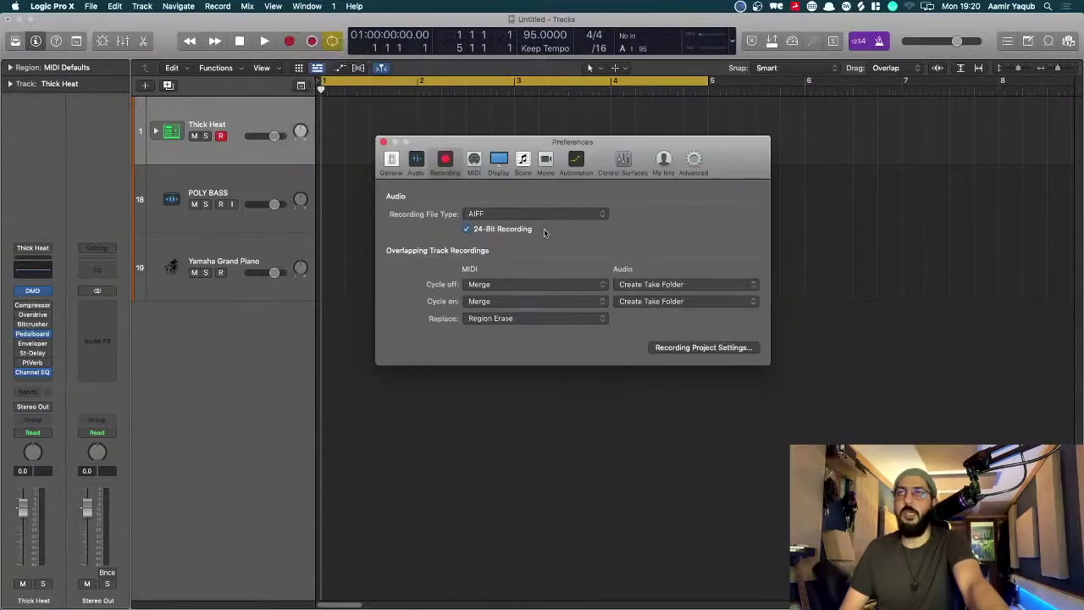
{"action": "left_click", "coordinate": [382, 142]}
{"action": "left_click", "coordinate": [52, 6]}
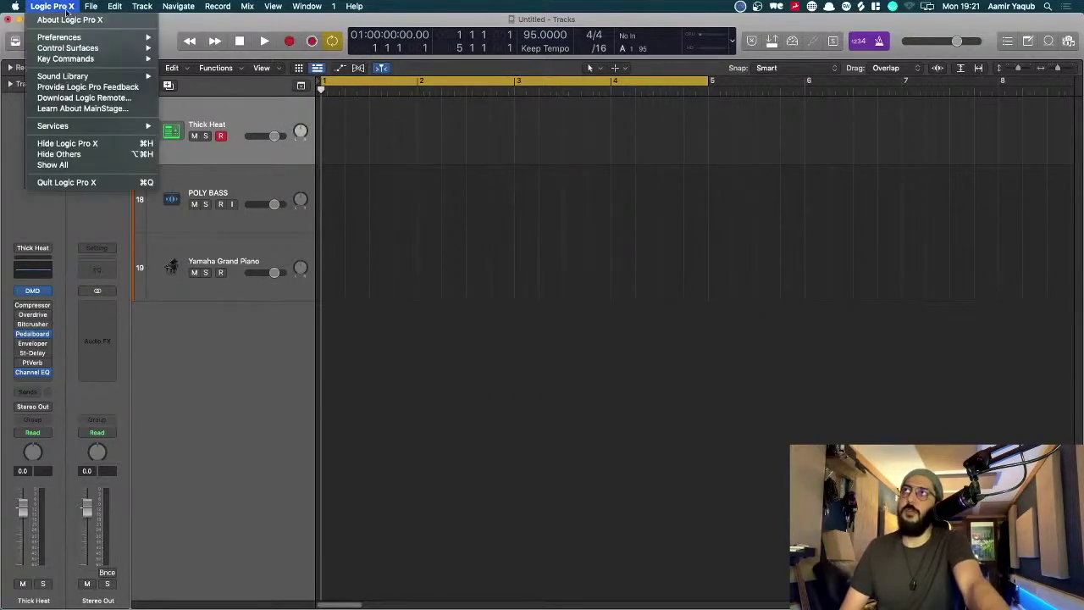
{"action": "mouse_move", "coordinate": [82, 38]}
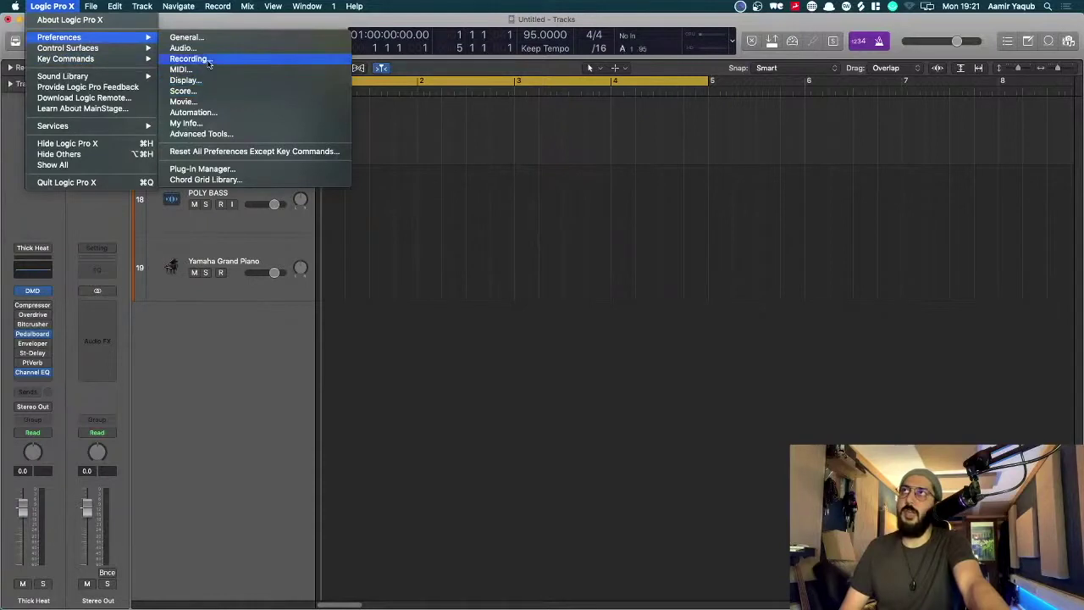
{"action": "left_click", "coordinate": [449, 265]}
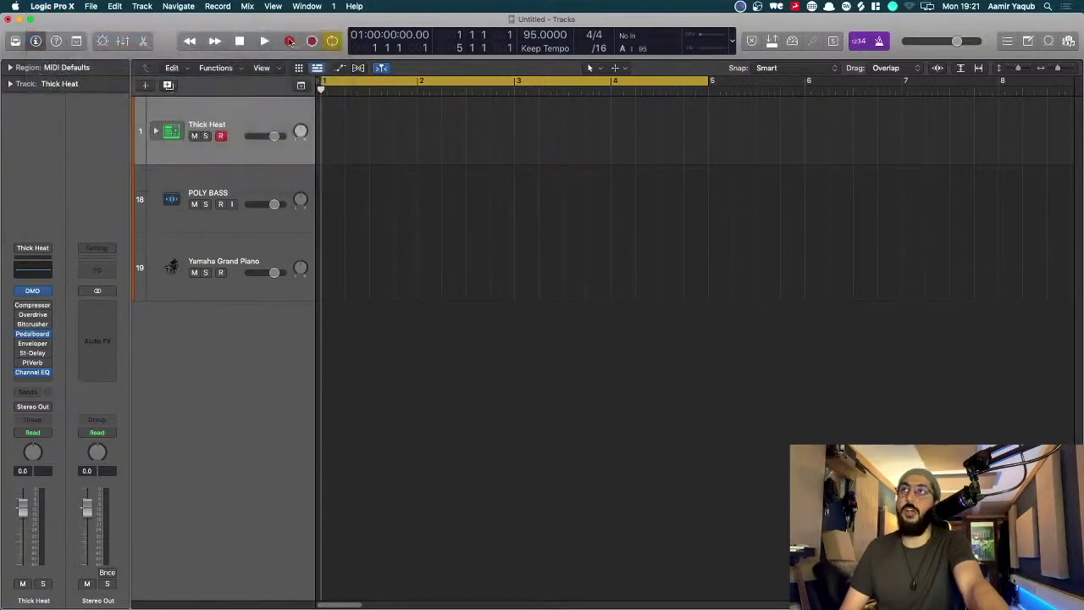
{"action": "right_click", "coordinate": [288, 40]}
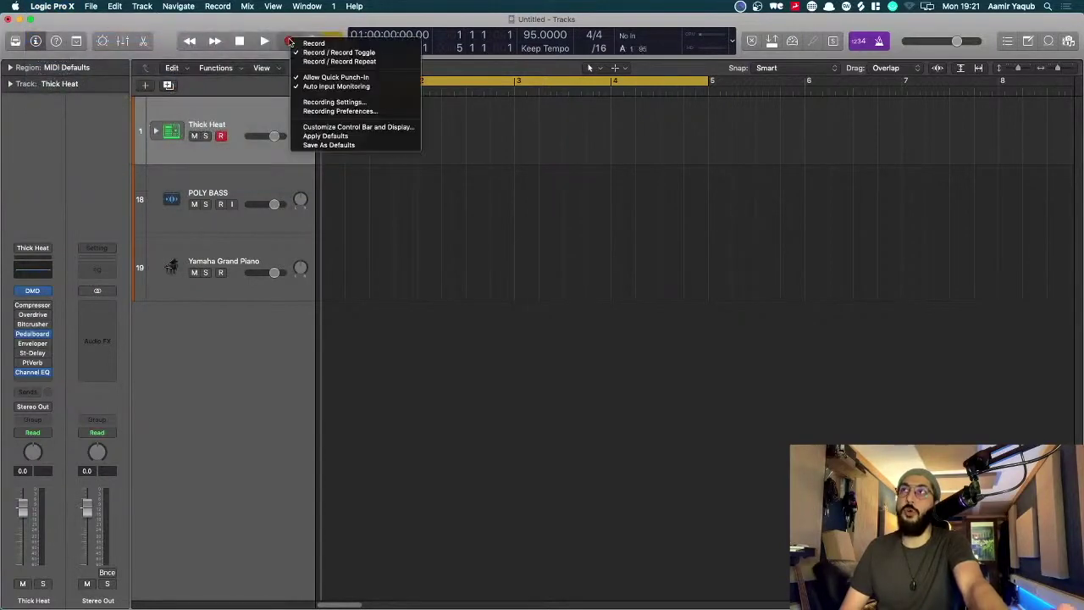
{"action": "left_click", "coordinate": [339, 111]}
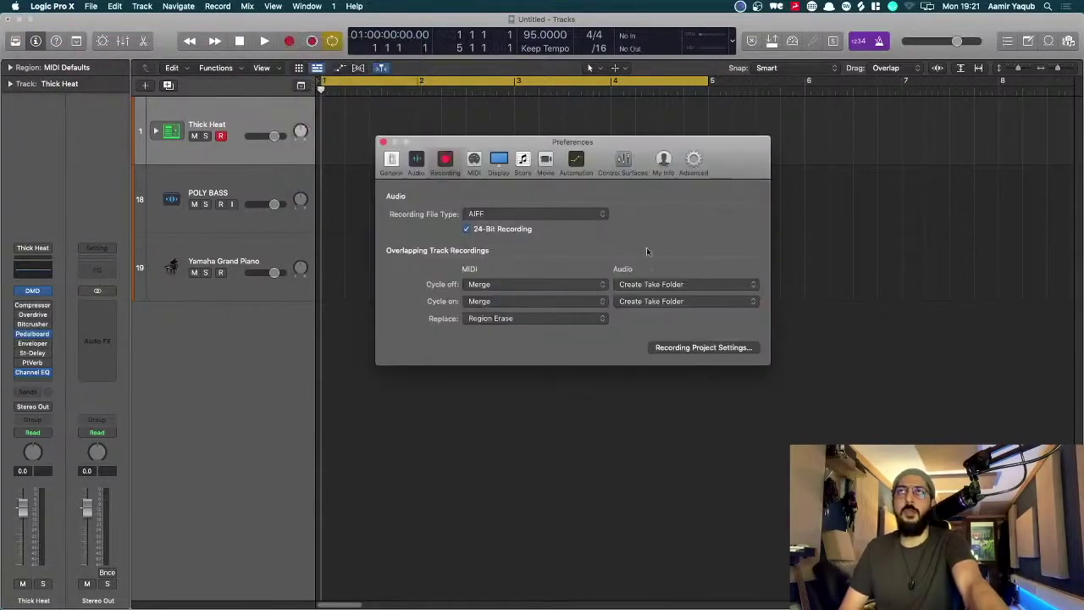
{"action": "left_click_drag", "start_coordinate": [650, 146], "coordinate": [669, 219]}
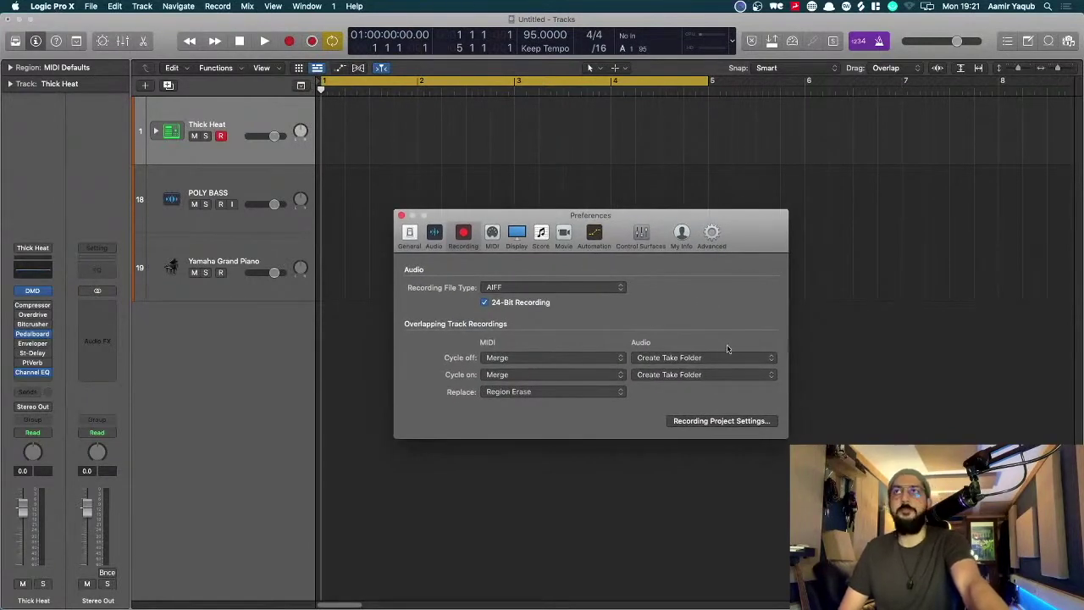
{"action": "left_click_drag", "start_coordinate": [720, 219], "coordinate": [698, 187]}
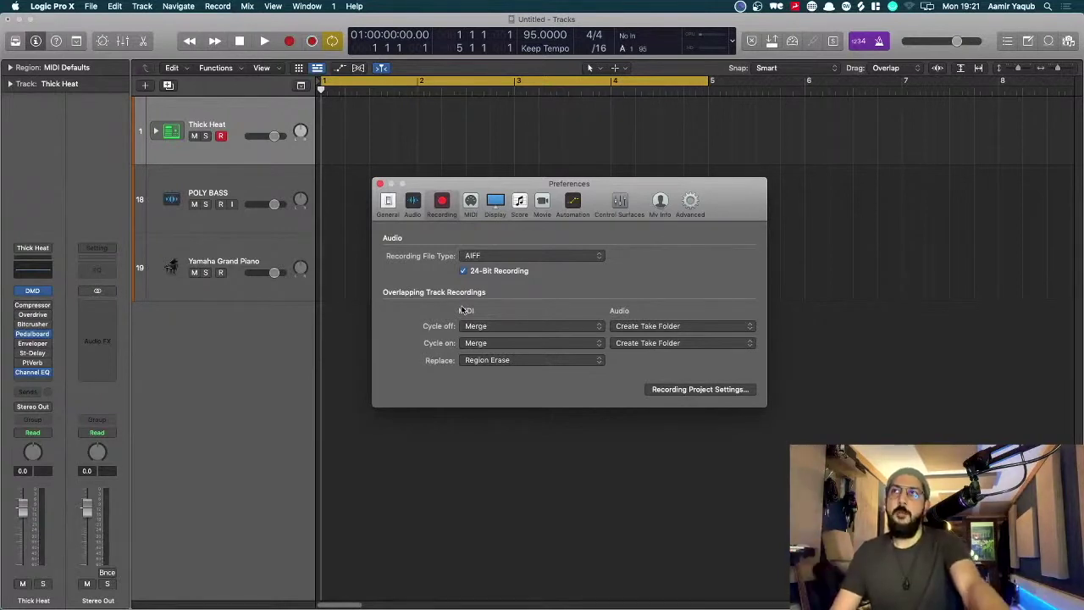
{"action": "left_click", "coordinate": [475, 328]}
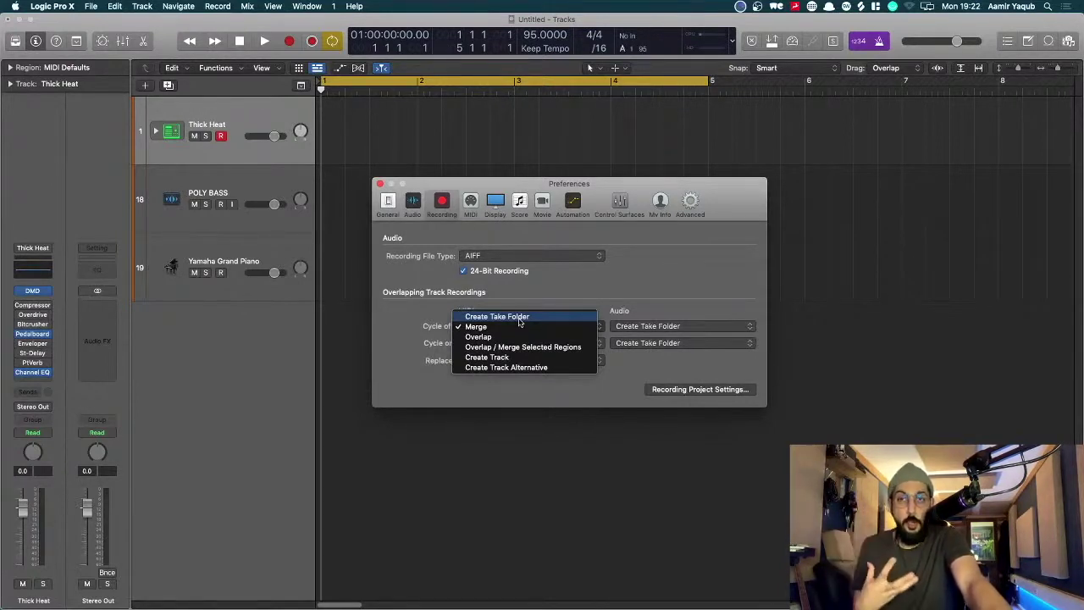
{"action": "left_click", "coordinate": [687, 299]}
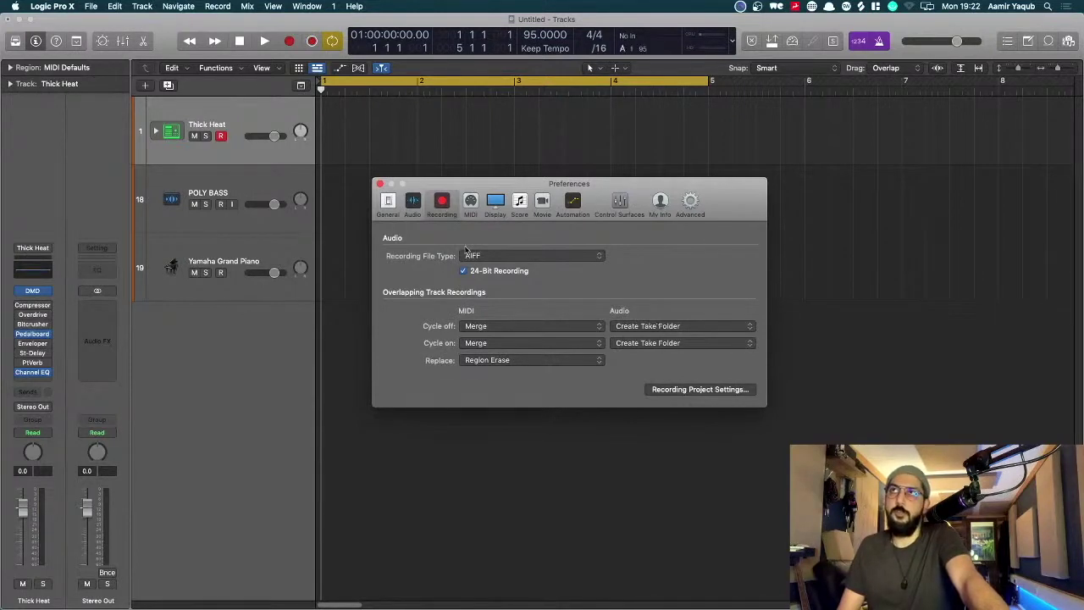
- Set the MIDI overlapping recordings options for Cycle off and Cycle on to Merge, then close Preferences
{"action": "left_click", "coordinate": [574, 328]}
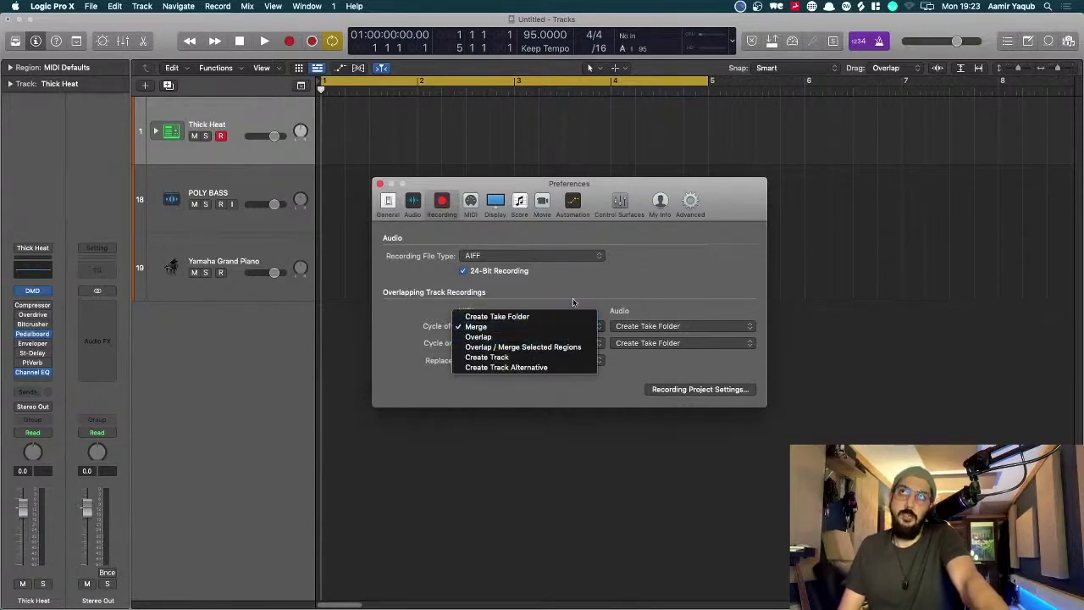
{"action": "left_click", "coordinate": [573, 306]}
{"action": "left_click", "coordinate": [559, 341]}
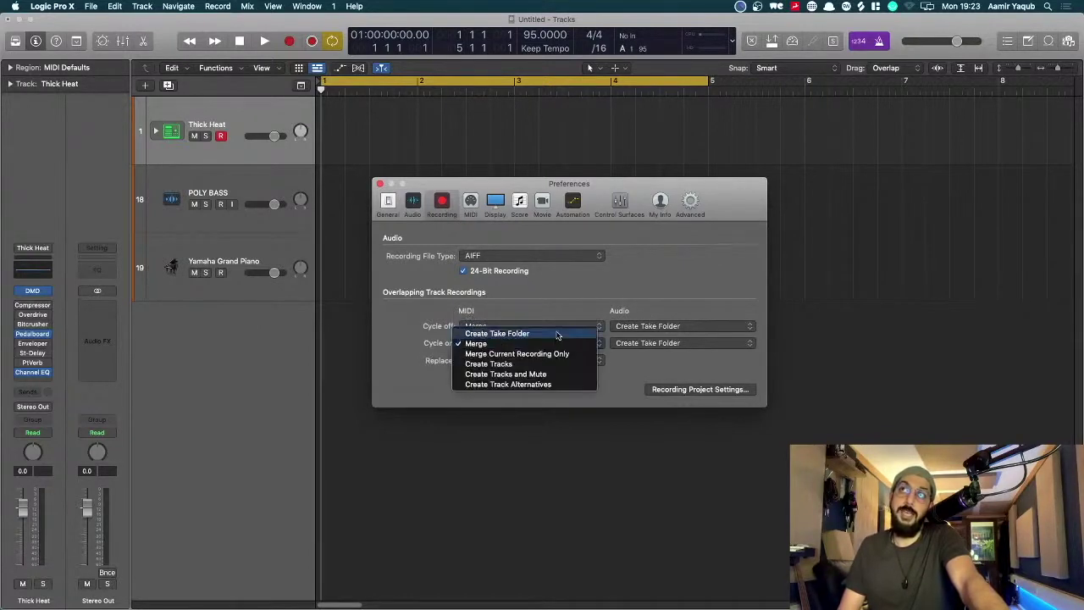
{"action": "left_click", "coordinate": [565, 302]}
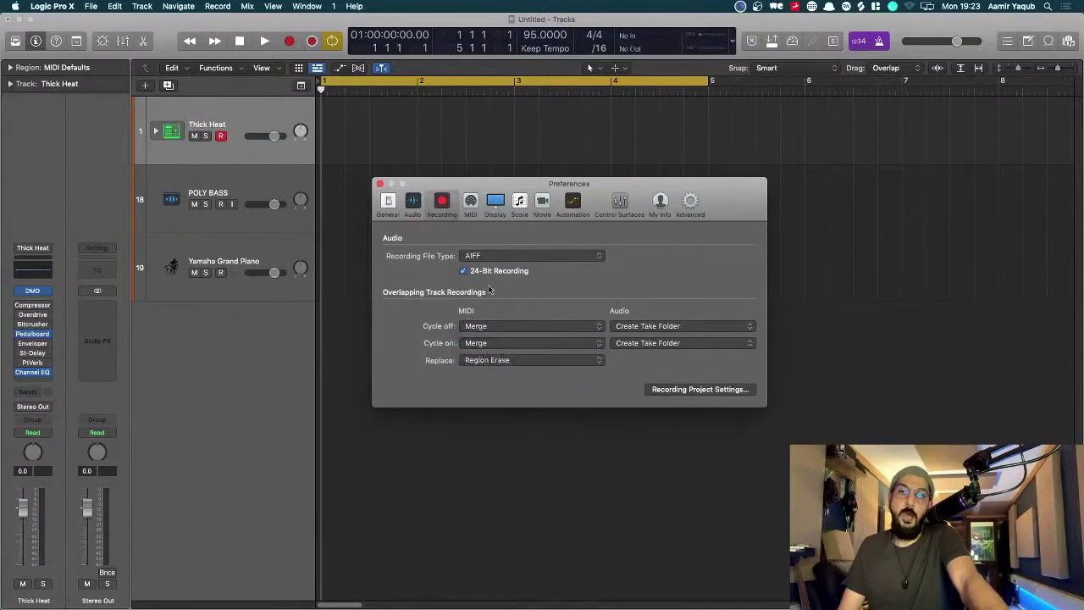
{"action": "left_click", "coordinate": [381, 184]}
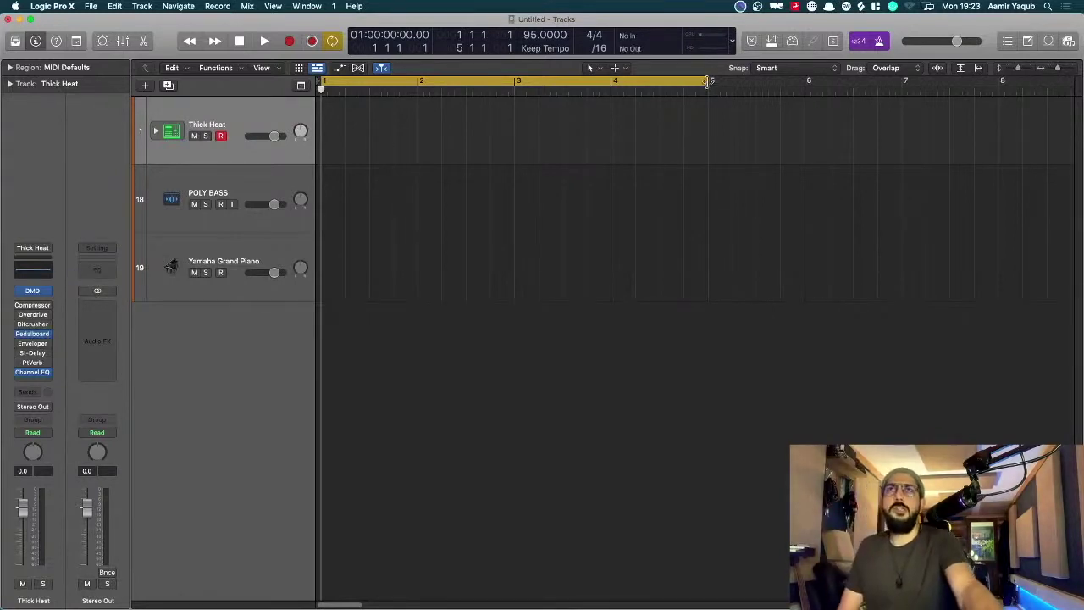
- Drag the cycle region's right edge from bar 5 back to bar 3
{"action": "left_click_drag", "start_coordinate": [710, 82], "coordinate": [517, 119]}
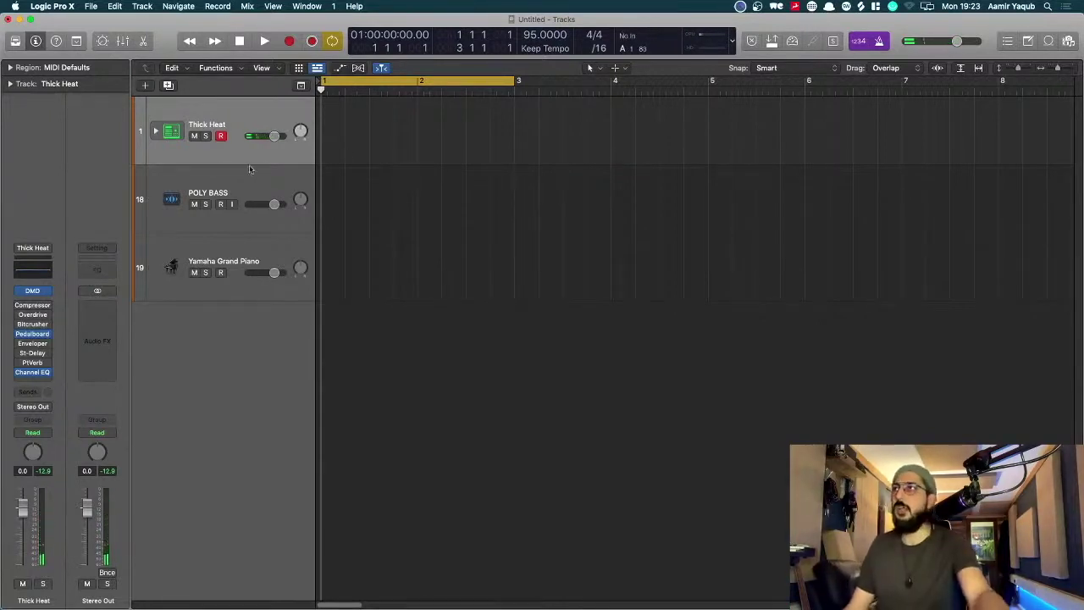
{"action": "left_click", "coordinate": [32, 291]}
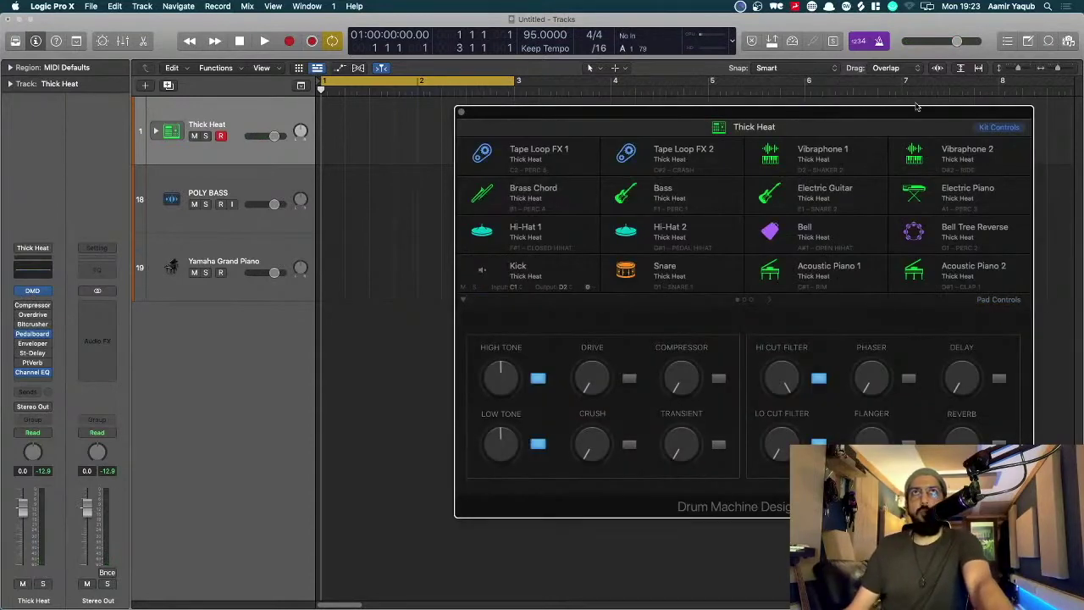
{"action": "left_click_drag", "start_coordinate": [917, 106], "coordinate": [831, 106]}
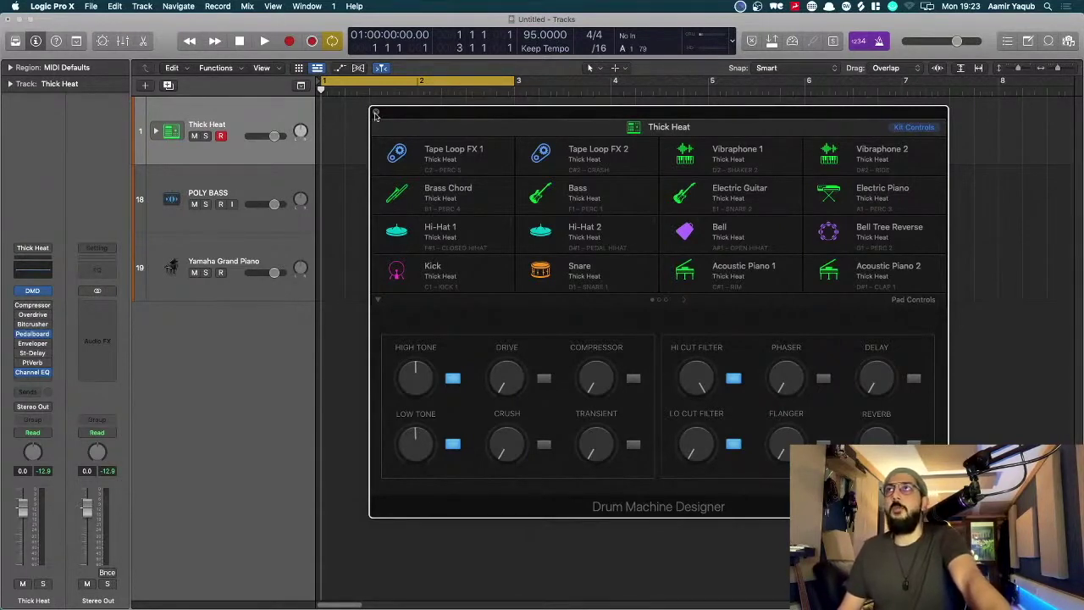
{"action": "left_click", "coordinate": [376, 114]}
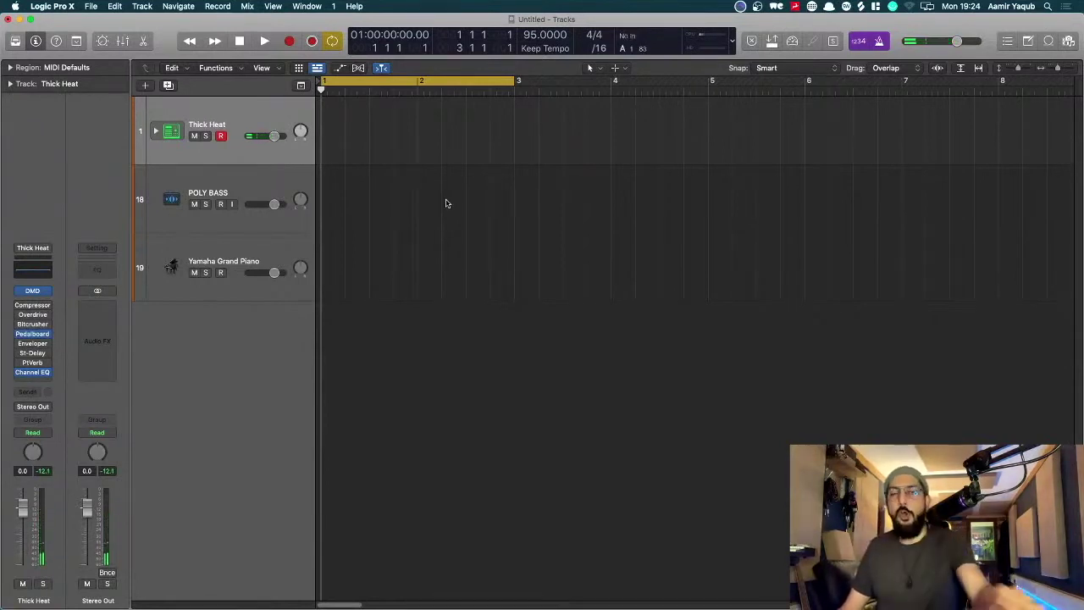
- Uncheck Click While Playing in the metronome options and test playback without the click
{"action": "right_click", "coordinate": [877, 43]}
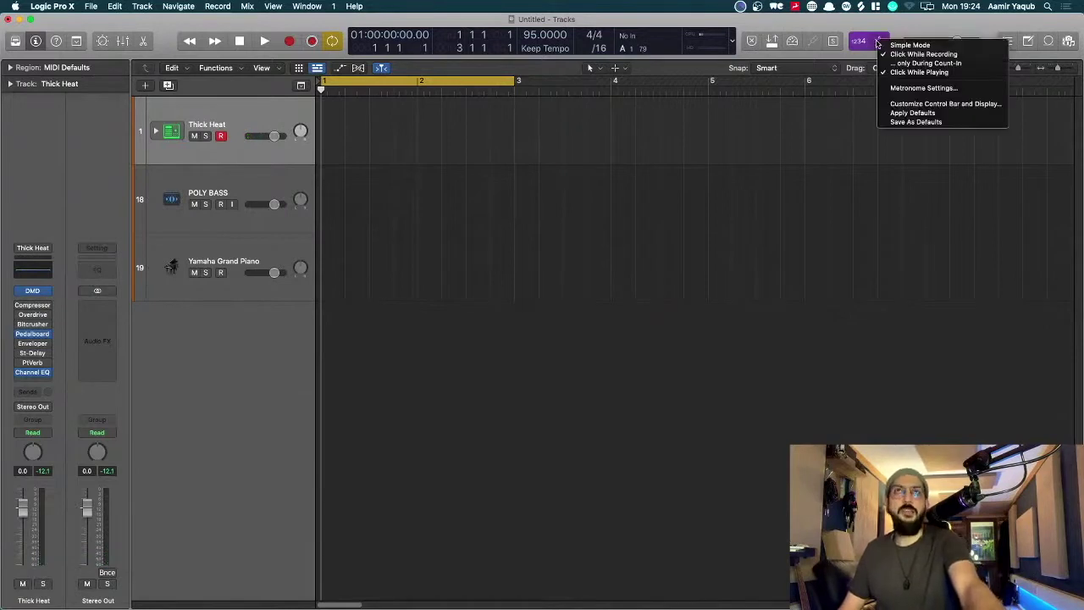
{"action": "left_click", "coordinate": [949, 74]}
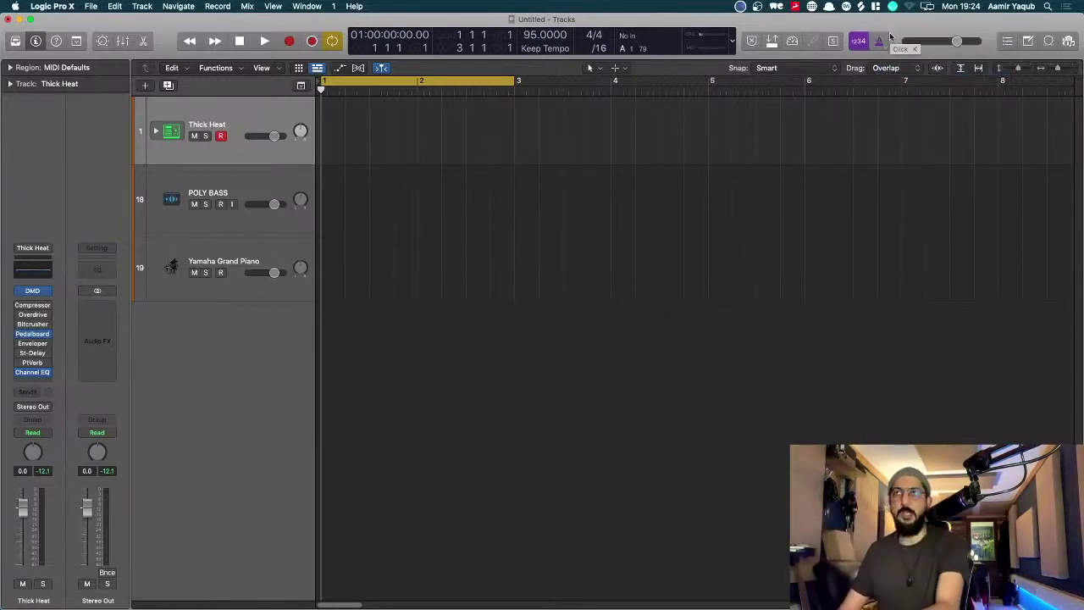
{"action": "key", "text": "space"}
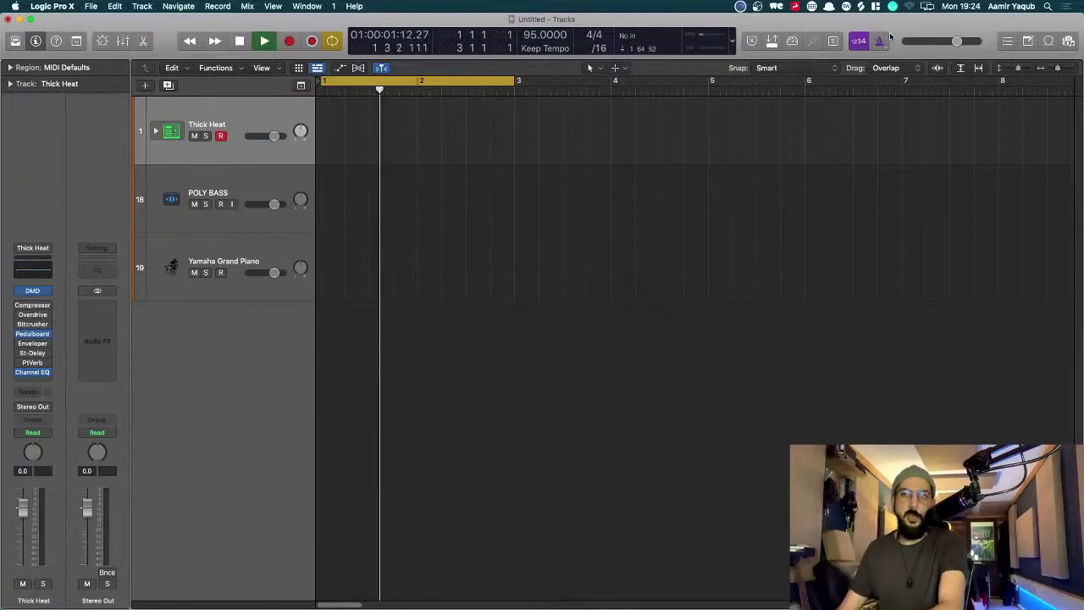
{"action": "key", "text": "space"}
{"action": "key", "text": "Return"}
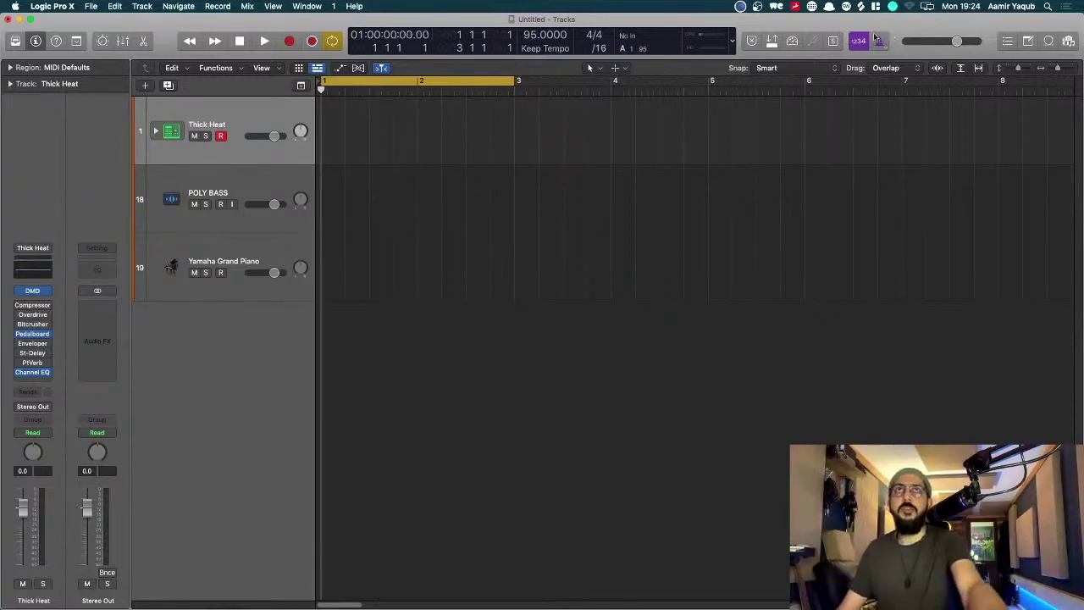
- Enable the metronome, recheck its options, and start recording the drum pattern
{"action": "left_click", "coordinate": [879, 41]}
{"action": "right_click", "coordinate": [886, 40]}
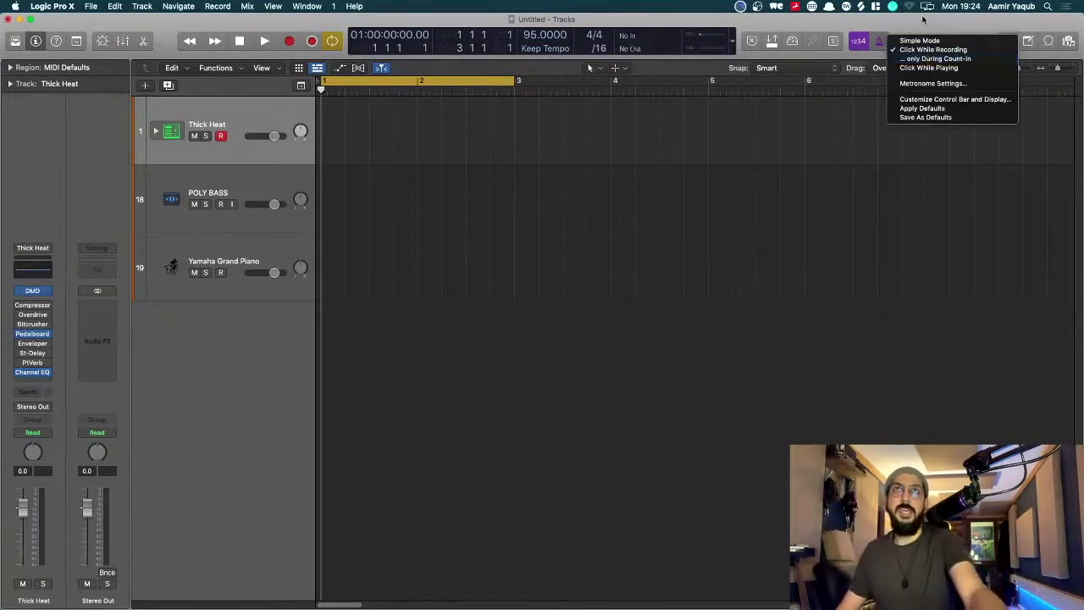
{"action": "left_click", "coordinate": [923, 19]}
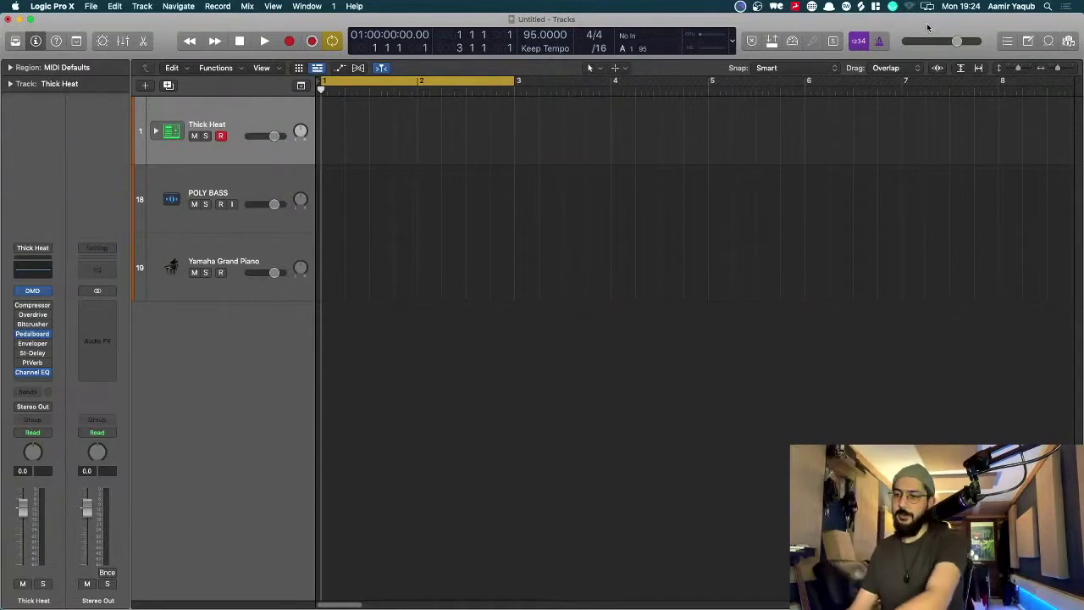
{"action": "key", "text": "r"}
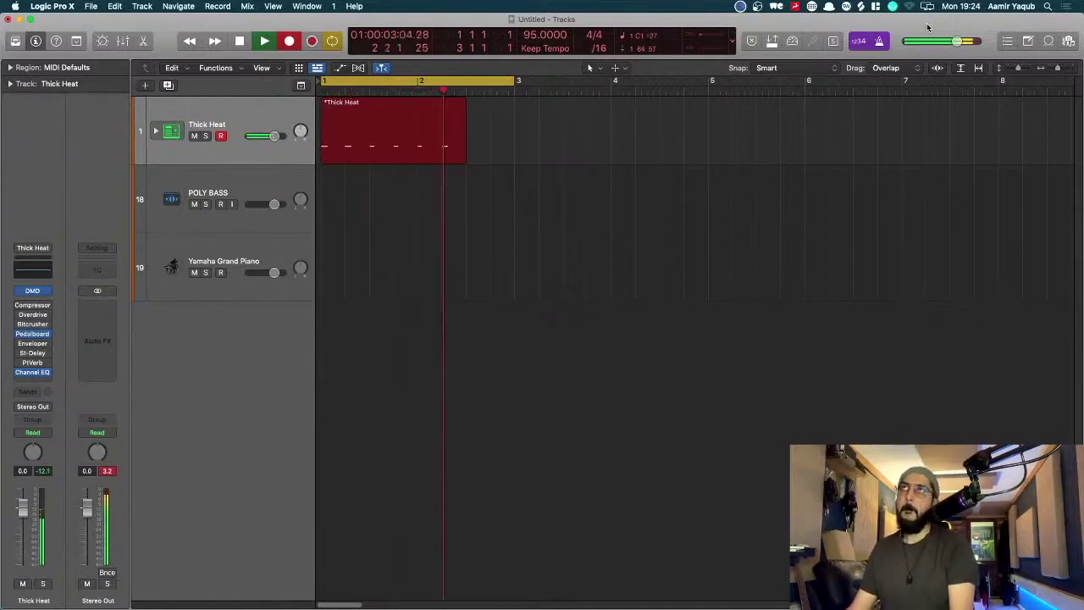
- Record a two-bar drum take into Thick Heat, then replace it with a second take
{"action": "key", "text": "space"}
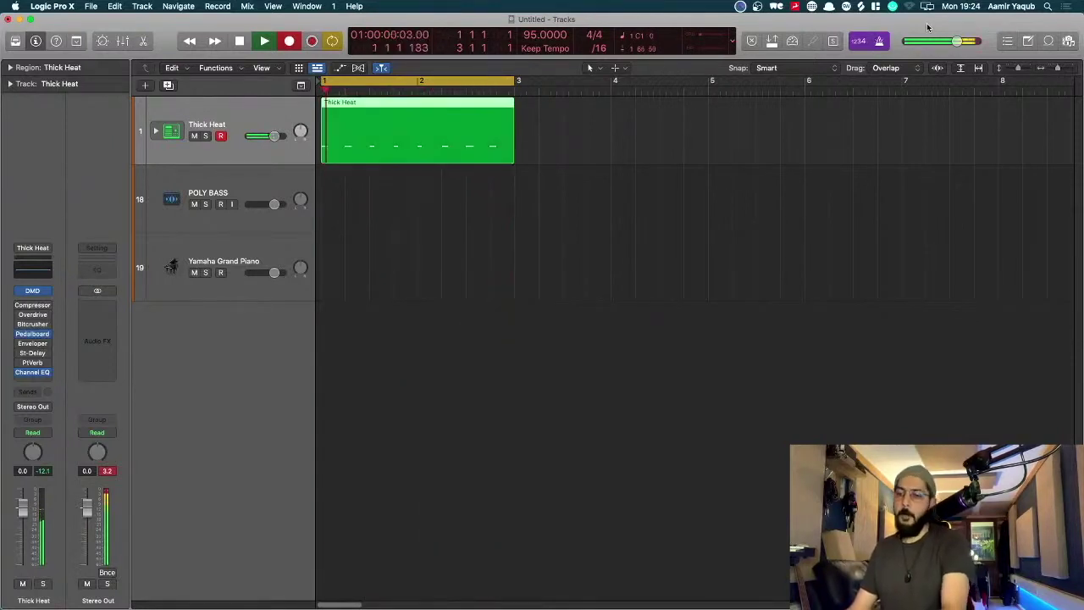
{"action": "key", "text": "space"}
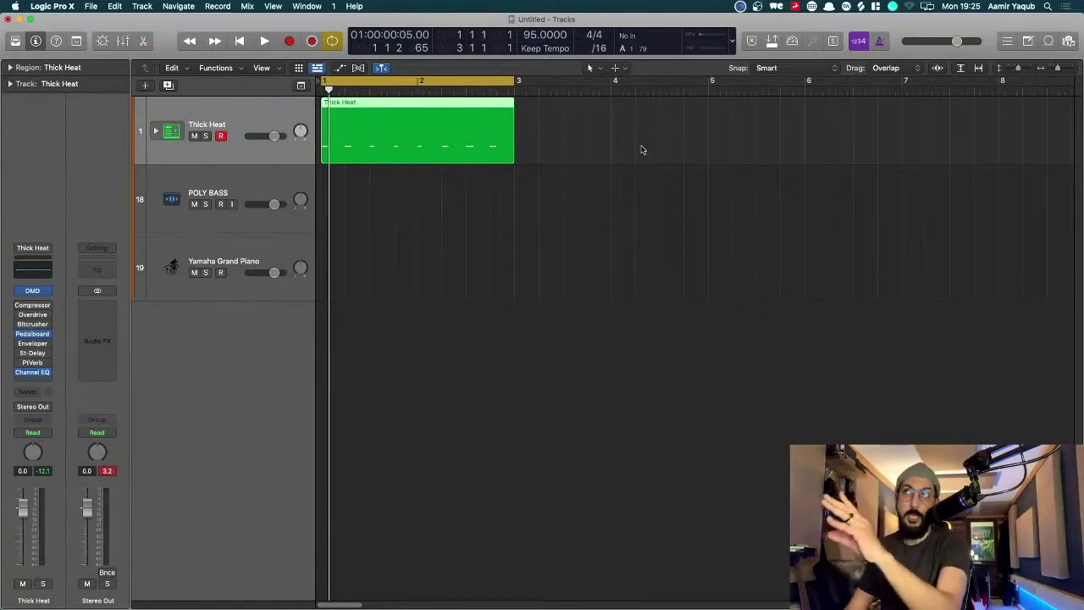
{"action": "key", "text": "r"}
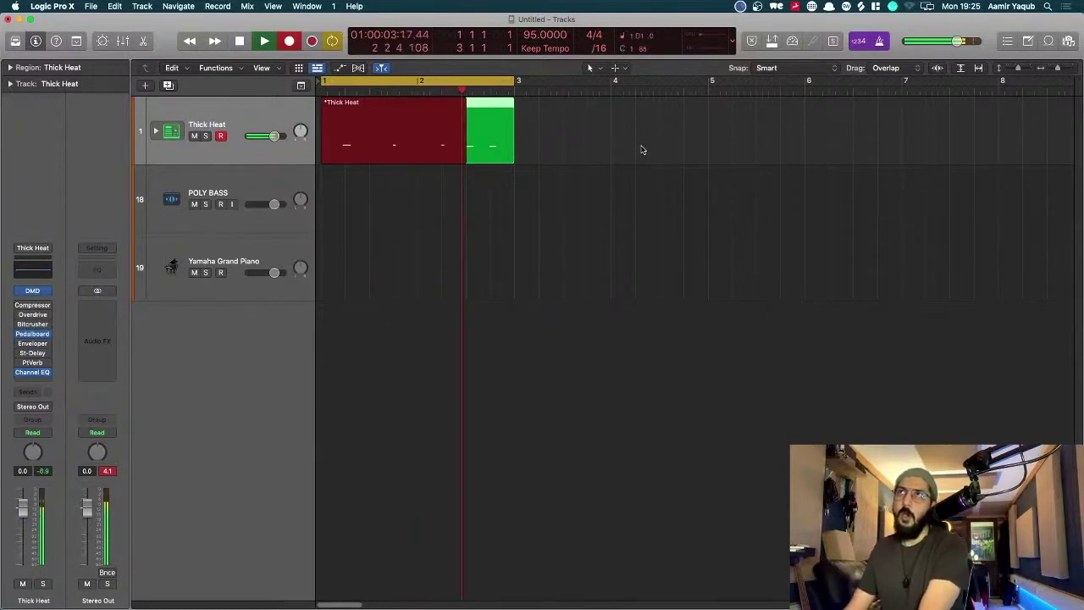
{"action": "key", "text": "space"}
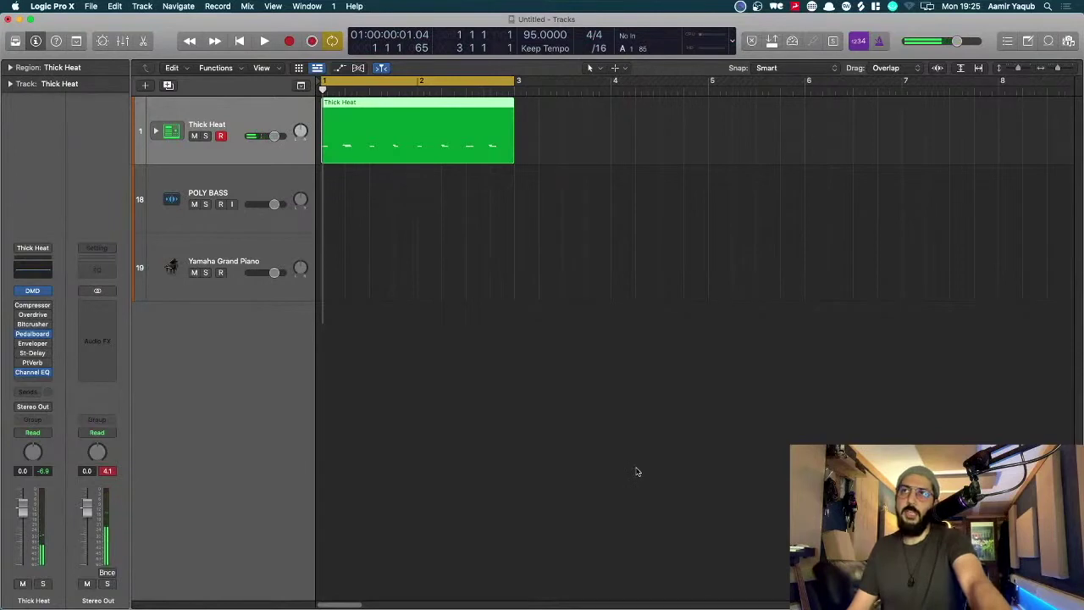
{"action": "key", "text": "p"}
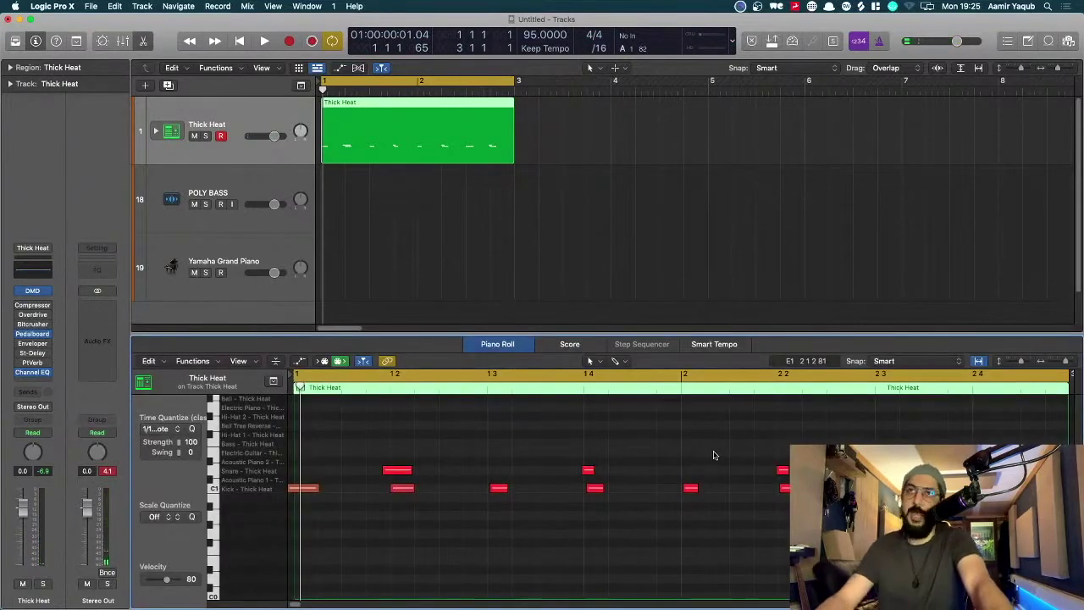
- Quantize all 12 drum notes to 1/16 Note at strength 68
{"action": "key", "text": "super+Left"}
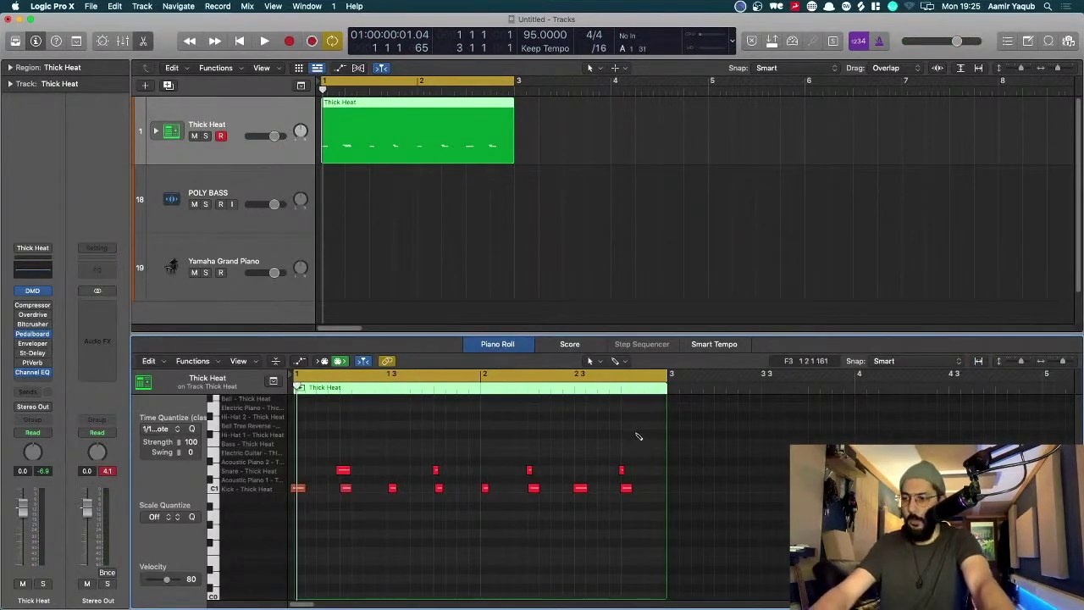
{"action": "key", "text": "super+a"}
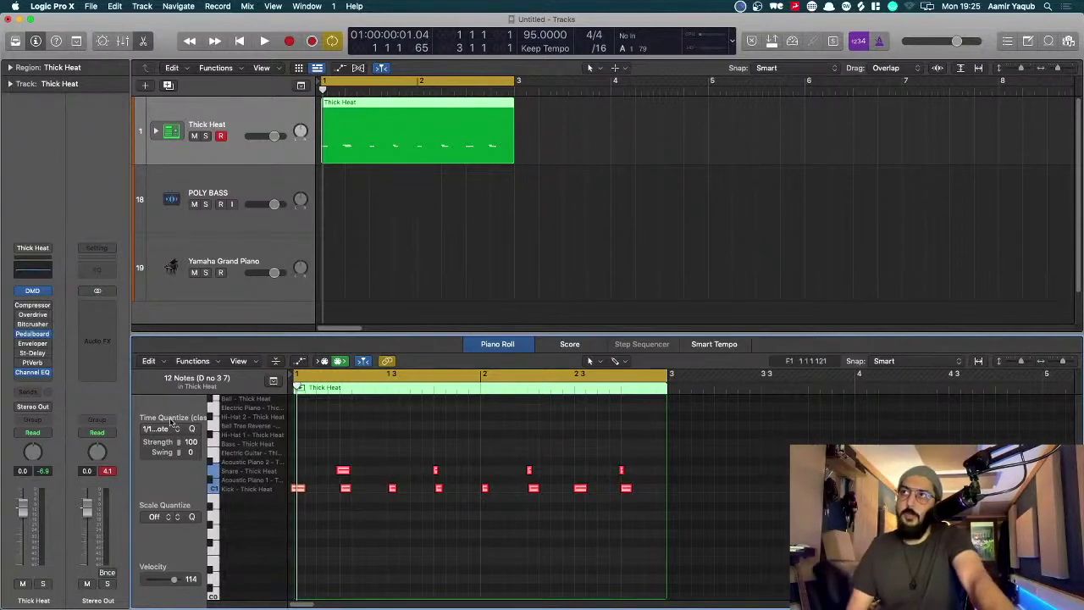
{"action": "left_click", "coordinate": [213, 490]}
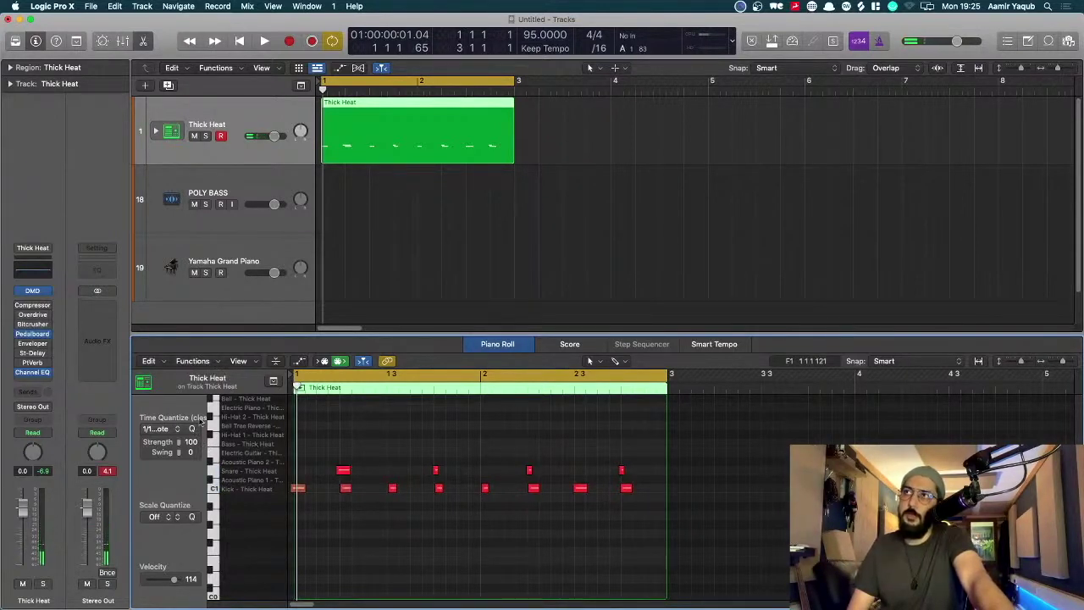
{"action": "left_click_drag", "start_coordinate": [209, 411], "coordinate": [268, 408]}
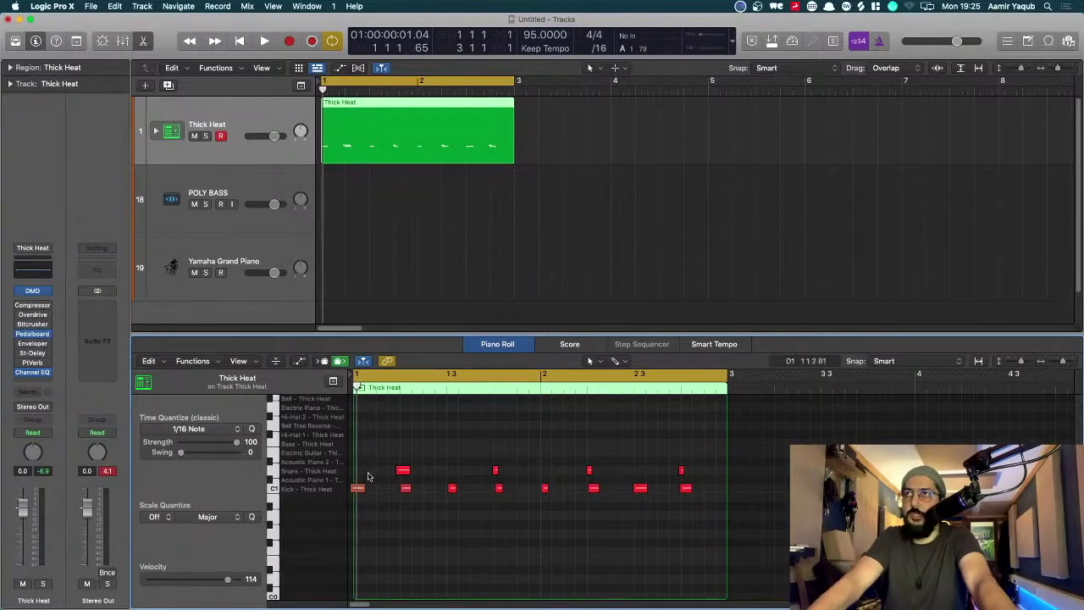
{"action": "key", "text": "super+a"}
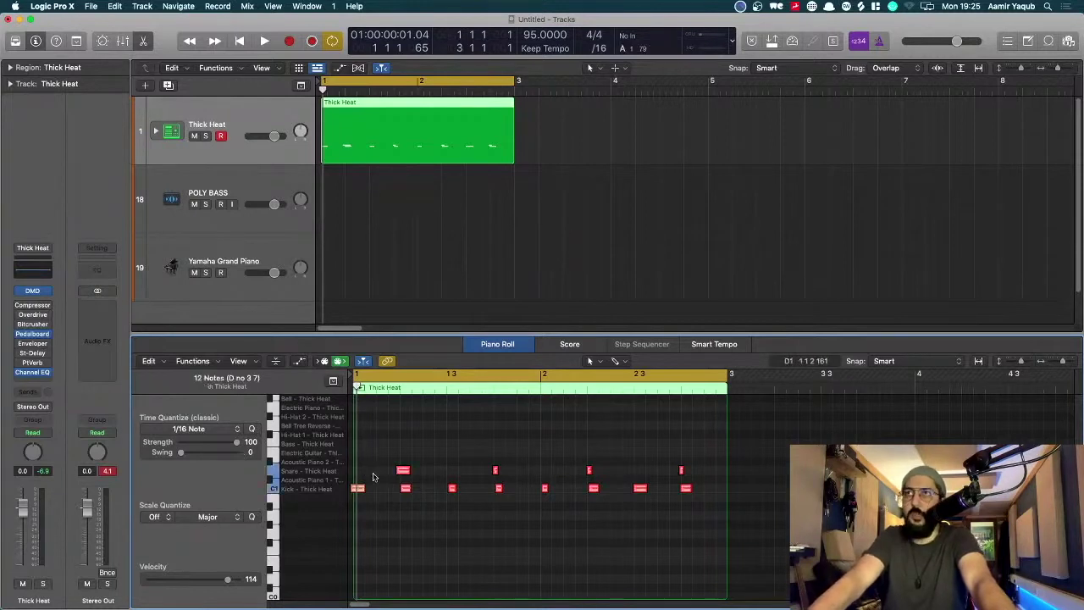
{"action": "left_click", "coordinate": [251, 429]}
{"action": "left_click_drag", "start_coordinate": [243, 441], "coordinate": [222, 450]}
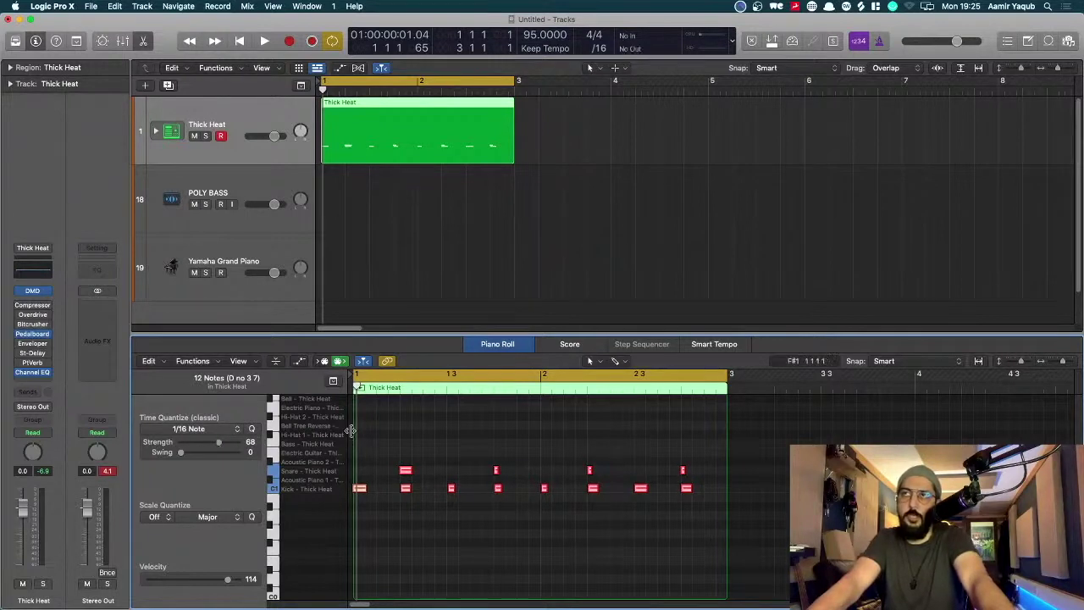
{"action": "left_click", "coordinate": [437, 435]}
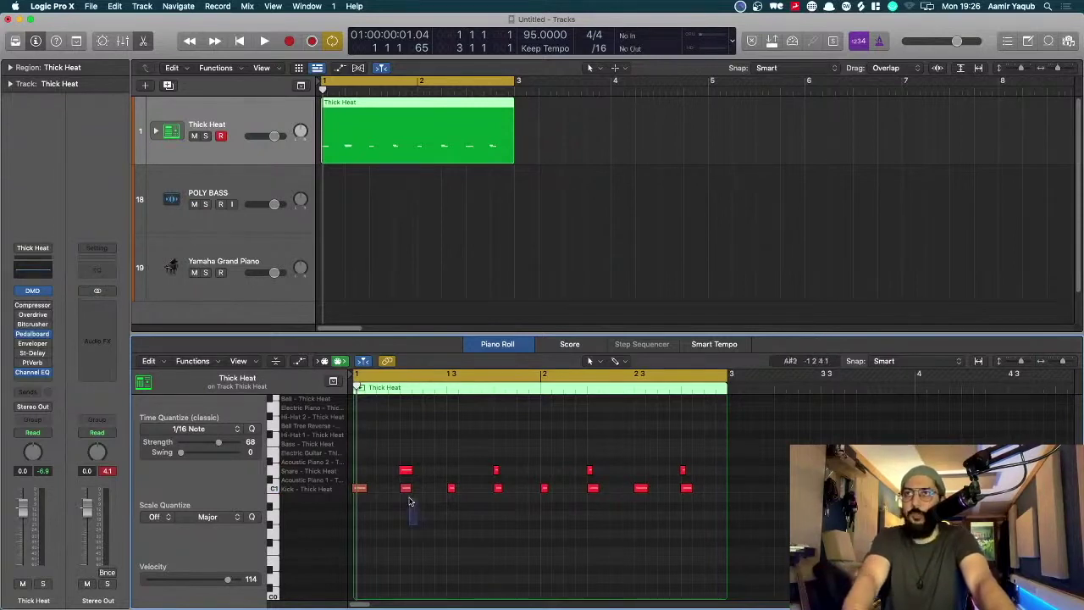
- Delete four unwanted kick notes from the drum region
{"action": "left_click", "coordinate": [405, 488]}
{"action": "key", "text": "BackSpace"}
{"action": "left_click", "coordinate": [498, 488]}
{"action": "key", "text": "BackSpace"}
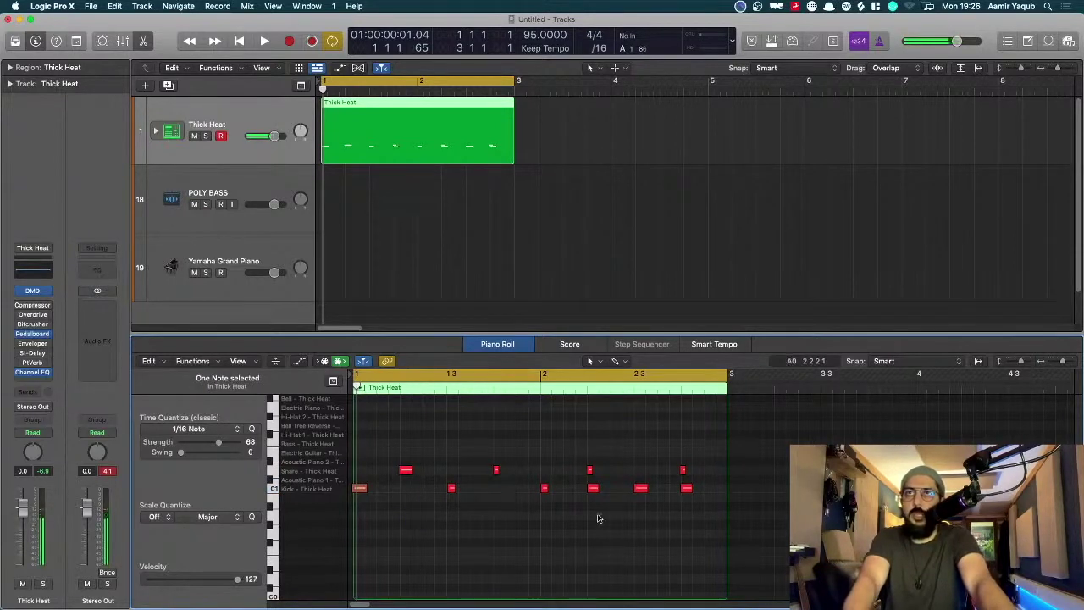
{"action": "left_click", "coordinate": [593, 488]}
{"action": "key", "text": "BackSpace"}
{"action": "left_click", "coordinate": [687, 488]}
{"action": "key", "text": "BackSpace"}
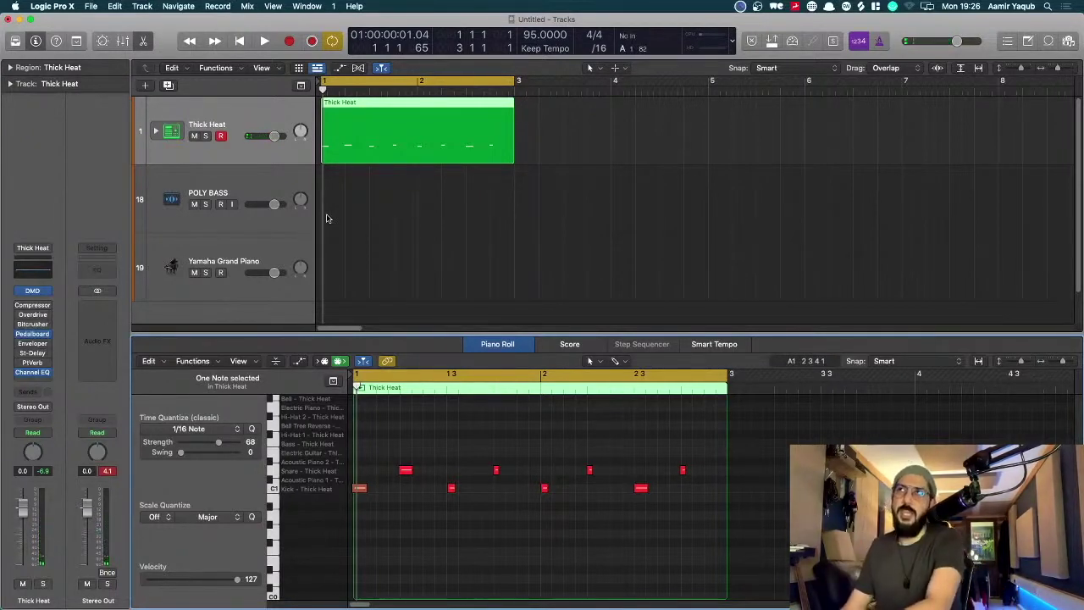
- Record eight Hi-Hat 1 notes over bars 1–2, then play the drum pattern back
{"action": "key", "text": "r"}
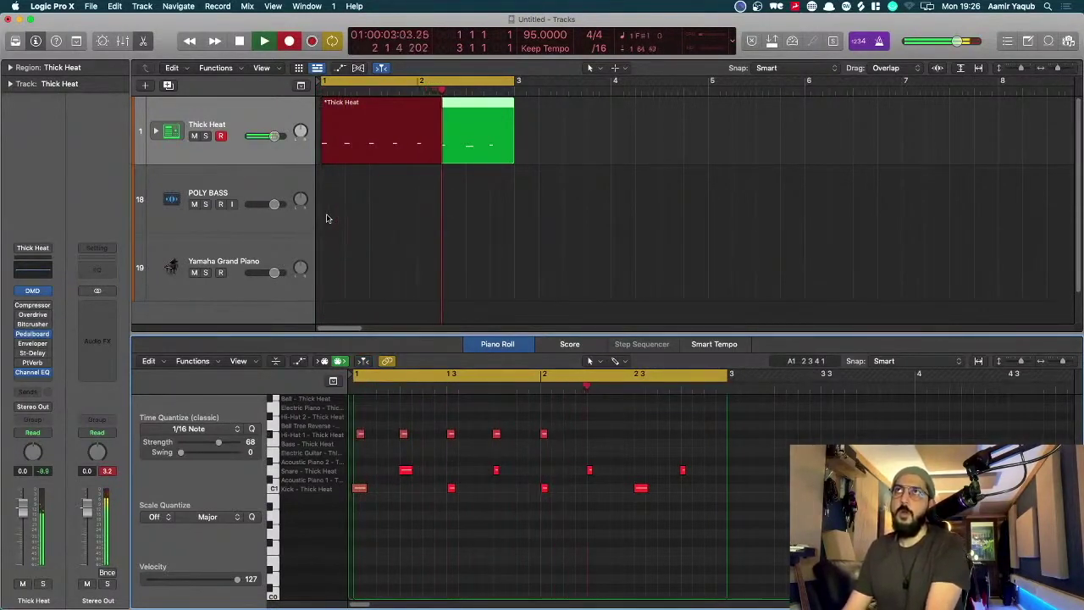
{"action": "key", "text": "space"}
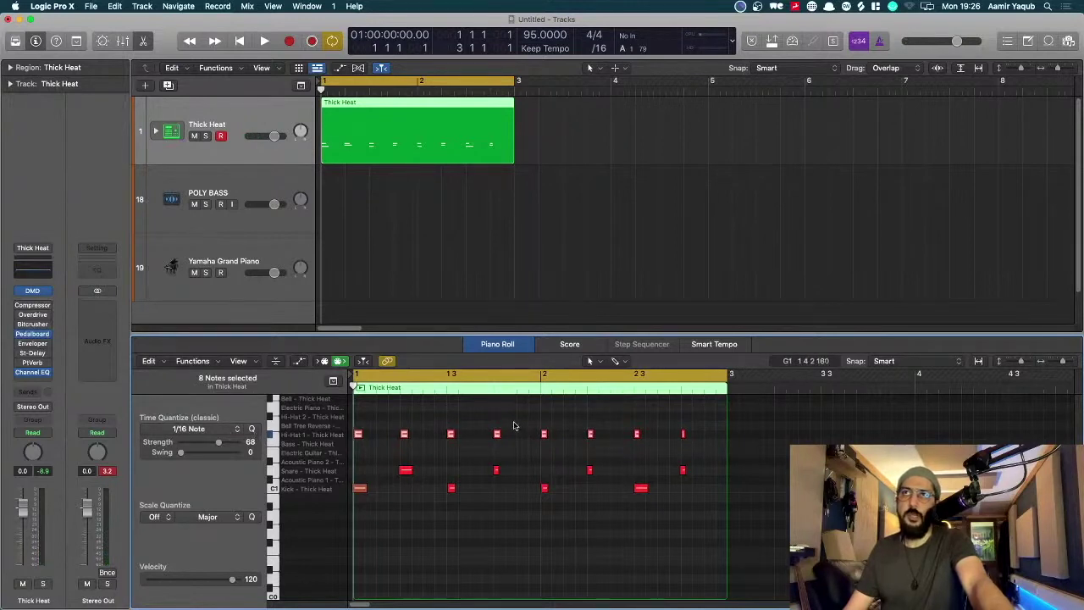
{"action": "key", "text": "space"}
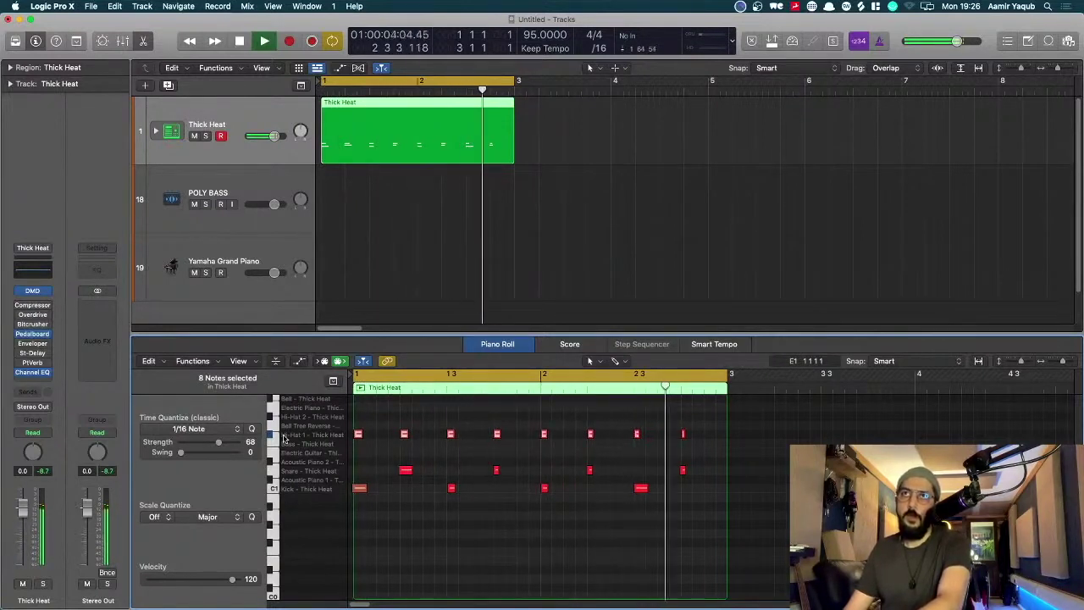
{"action": "key", "text": "space"}
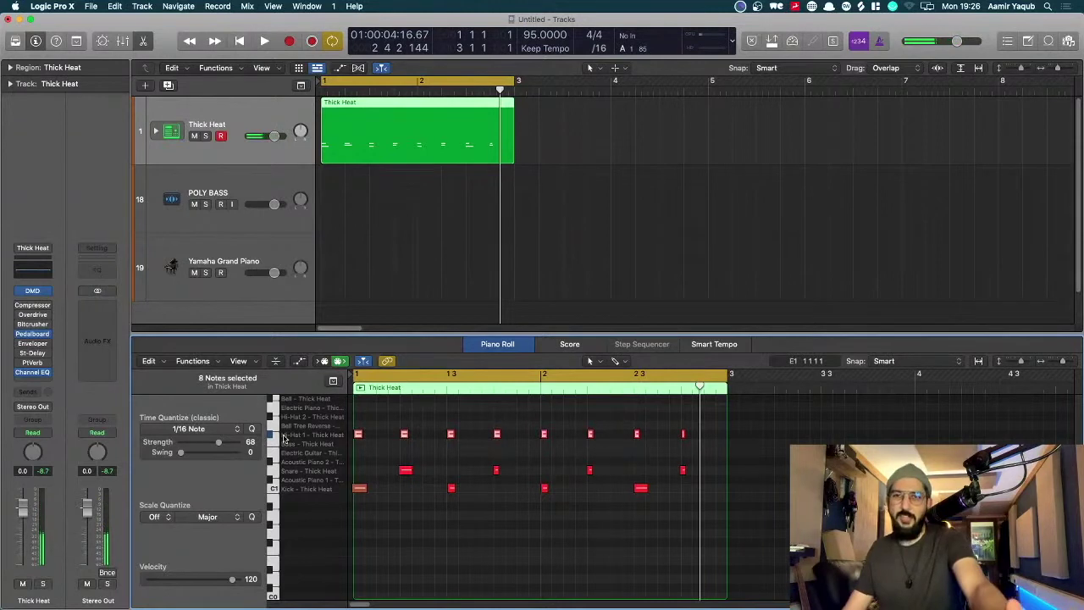
- Delete the old Thick Heat region and record a fresh two-bar drum take
{"action": "left_click", "coordinate": [568, 179]}
{"action": "left_click", "coordinate": [425, 135]}
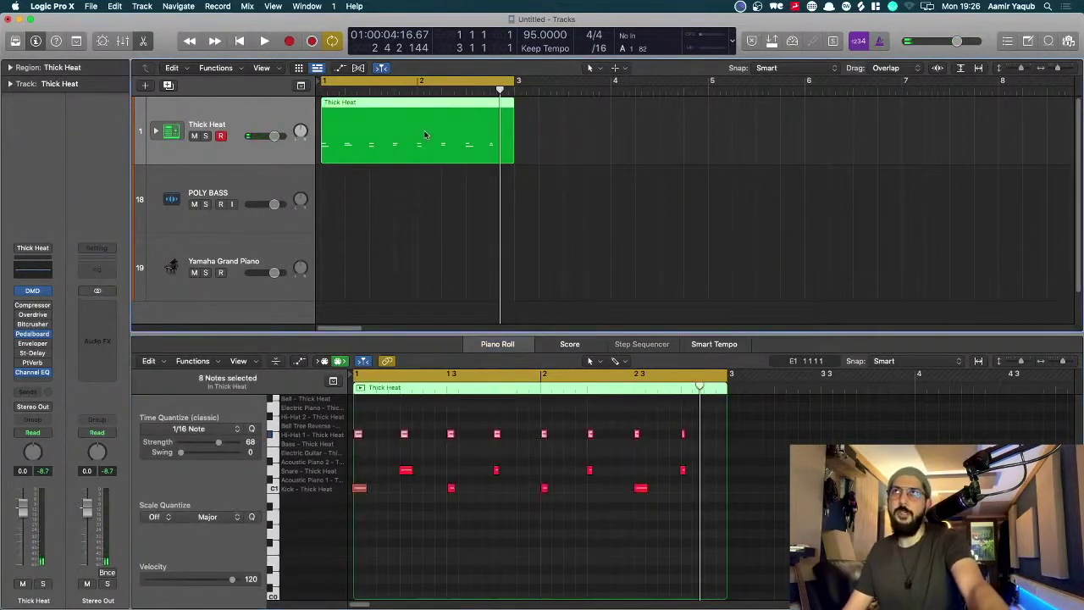
{"action": "key", "text": "Delete"}
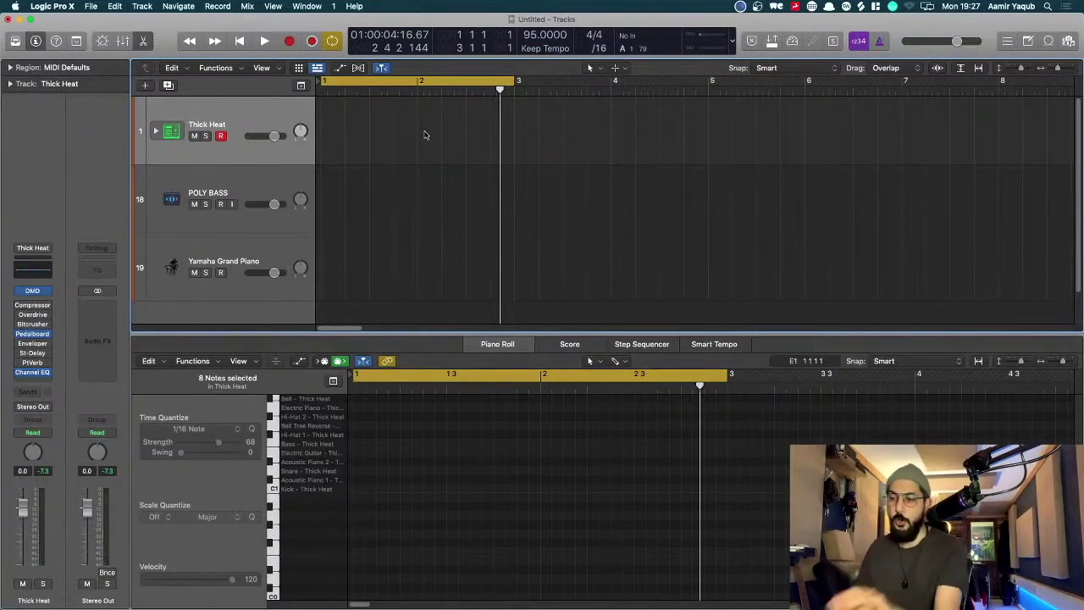
{"action": "key", "text": "r"}
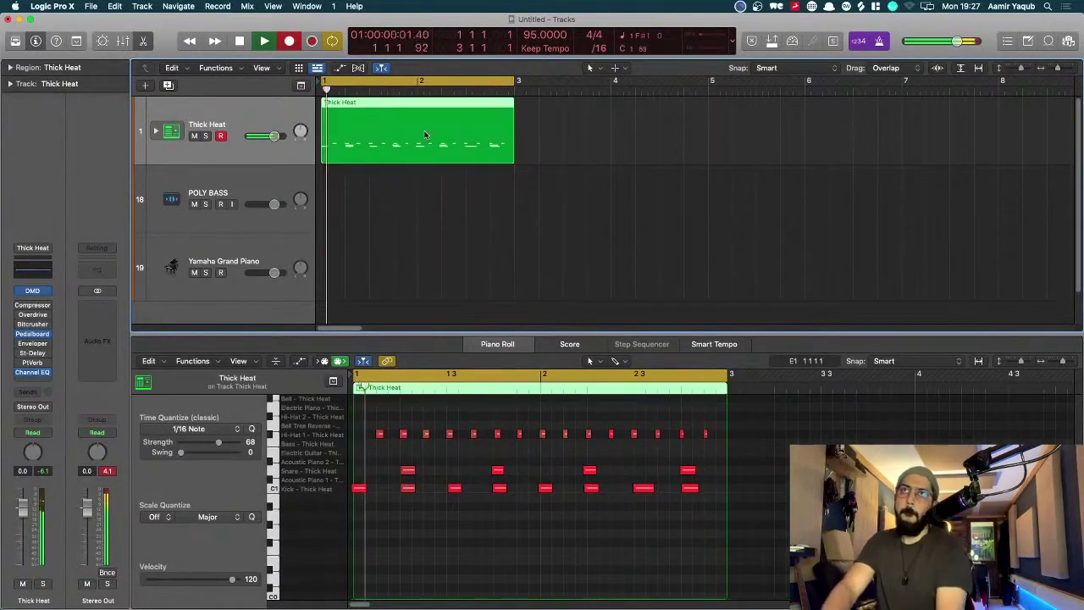
{"action": "key", "text": "space"}
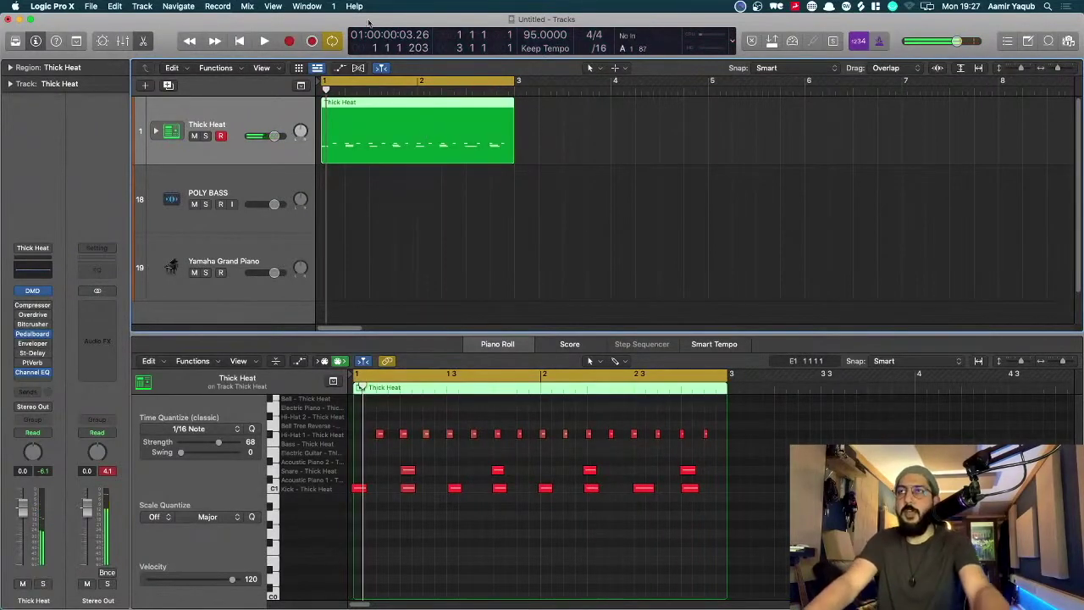
- Nudge the first hi-hat note earlier, then adjust quantize strength for all notes
{"action": "left_click", "coordinate": [379, 433]}
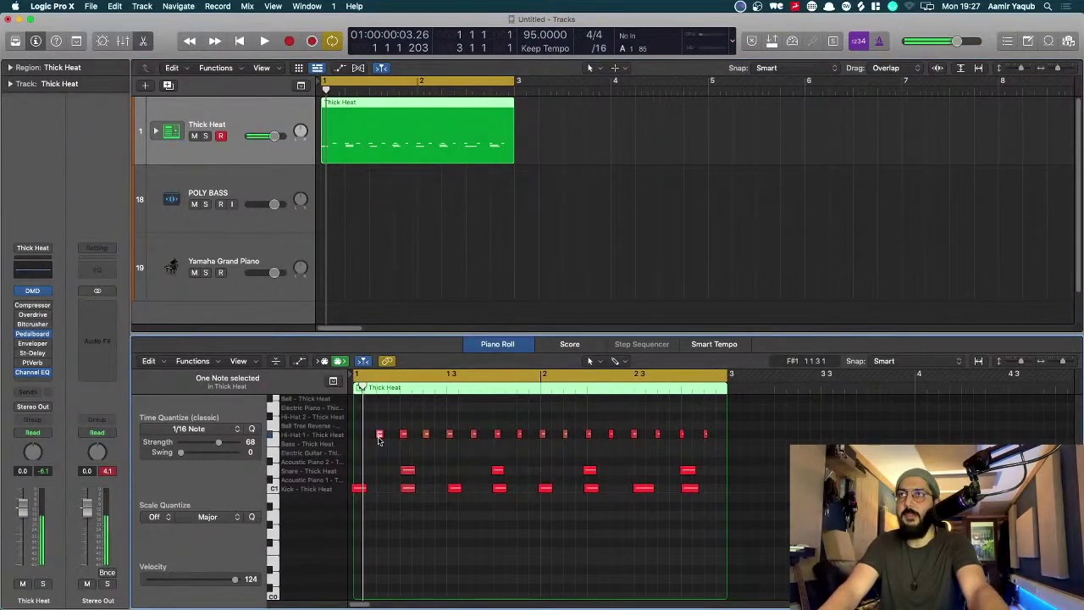
{"action": "left_click_drag", "start_coordinate": [380, 434], "coordinate": [361, 446]}
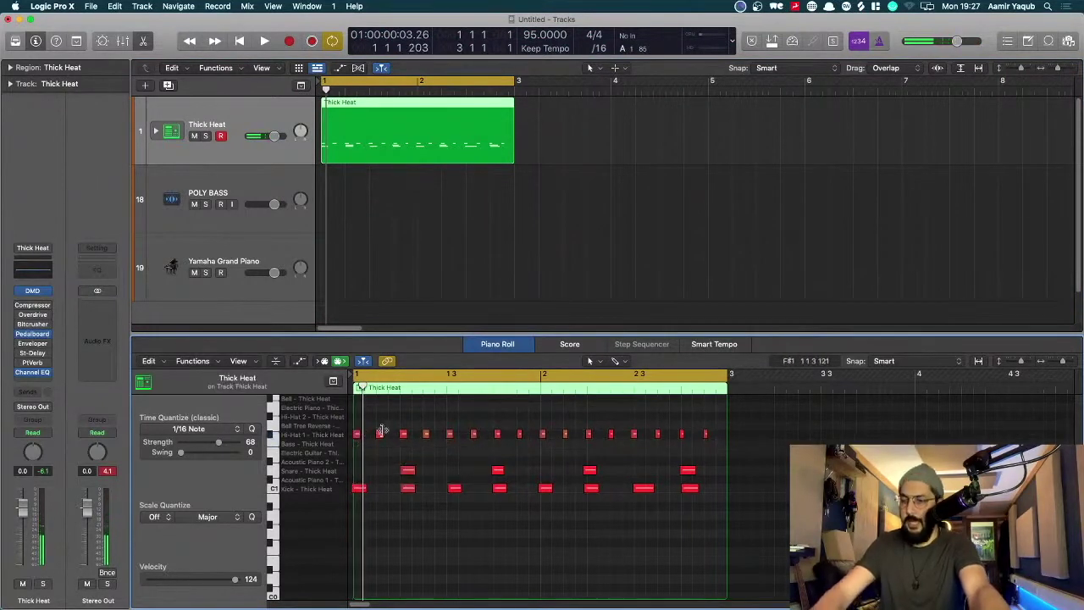
{"action": "key", "text": "super+a"}
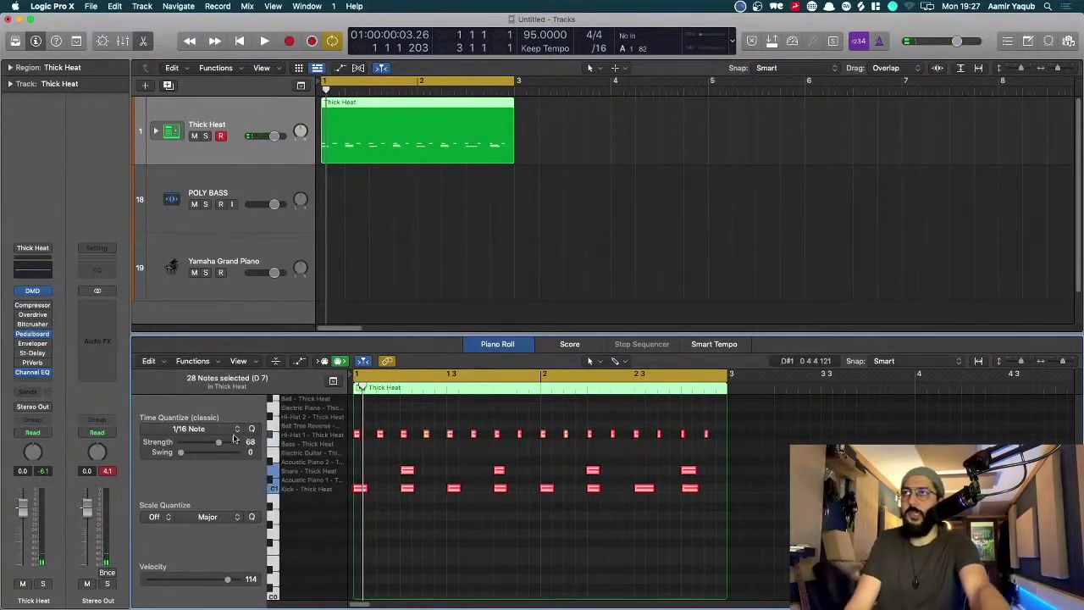
{"action": "left_click_drag", "start_coordinate": [219, 442], "coordinate": [222, 441]}
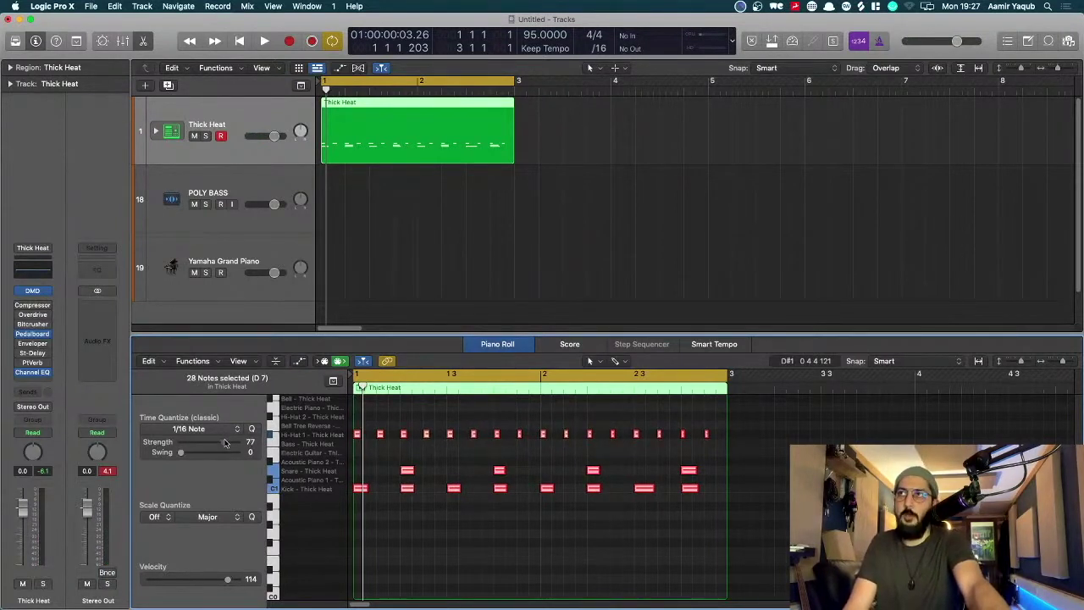
- Delete three unwanted kick notes from the drum pattern
{"action": "left_click", "coordinate": [436, 518]}
{"action": "left_click", "coordinate": [408, 489]}
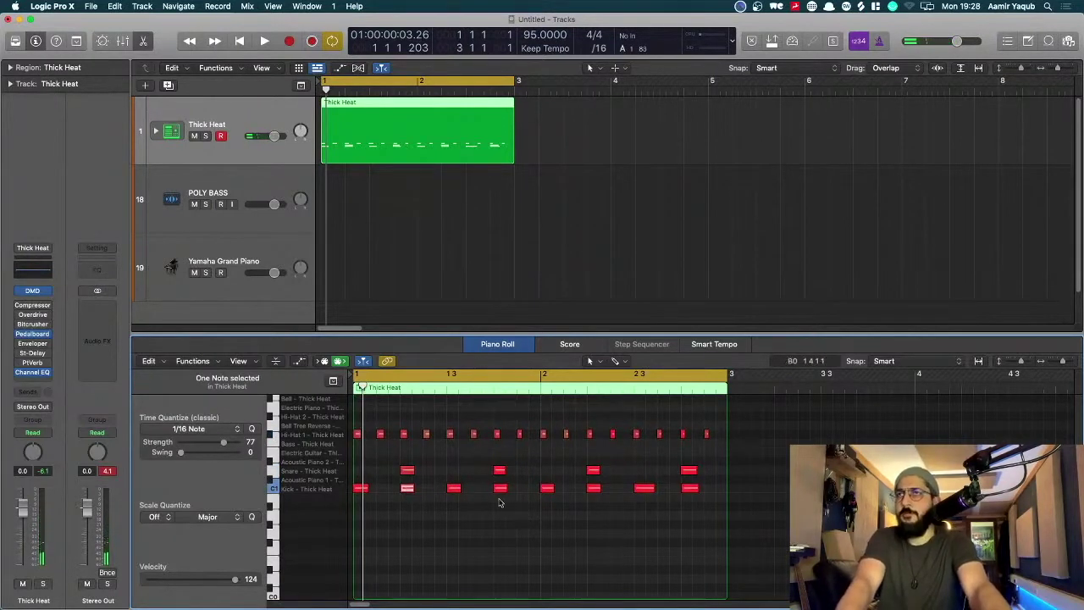
{"action": "left_click", "coordinate": [500, 488], "text": "shift"}
{"action": "key", "text": "Delete"}
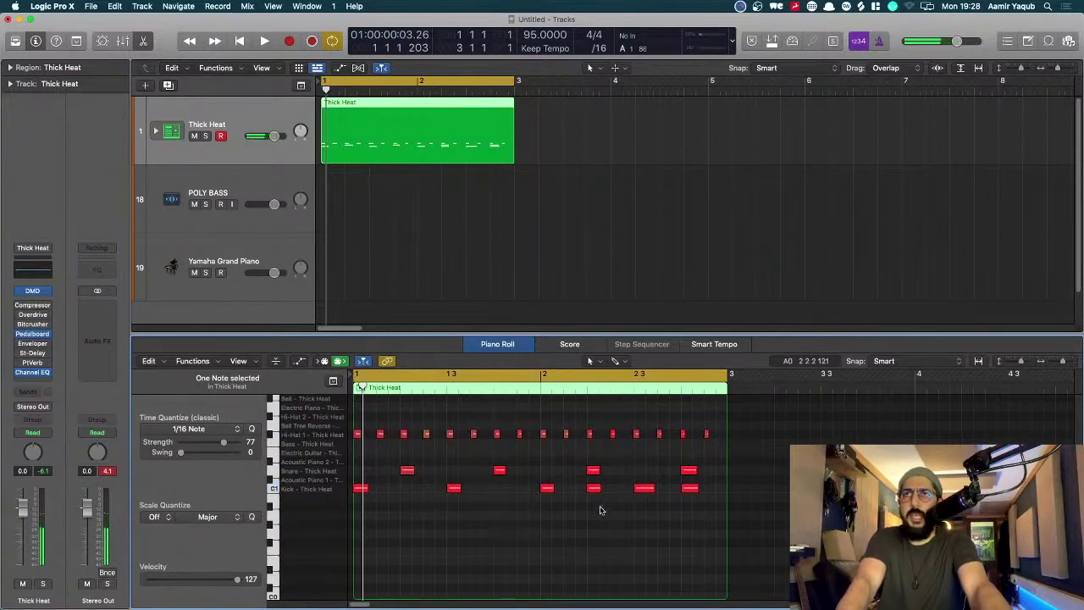
{"action": "left_click", "coordinate": [595, 489]}
{"action": "key", "text": "Delete"}
{"action": "left_click", "coordinate": [689, 490]}
{"action": "key", "text": "Delete"}
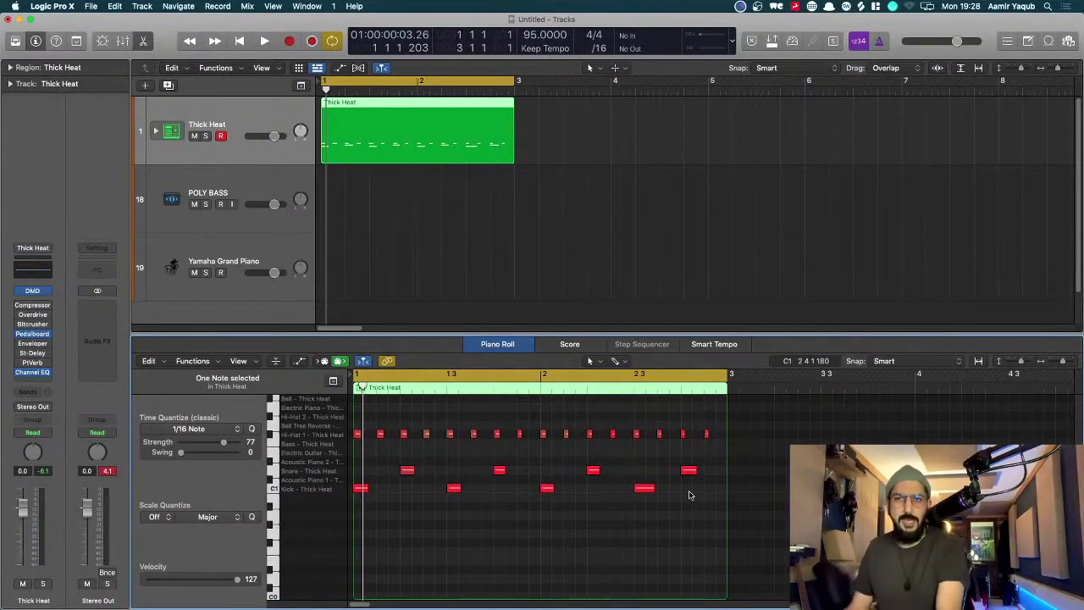
- Audition the edit and raise quantize strength to 100 on the opening kick notes
{"action": "key", "text": "space"}
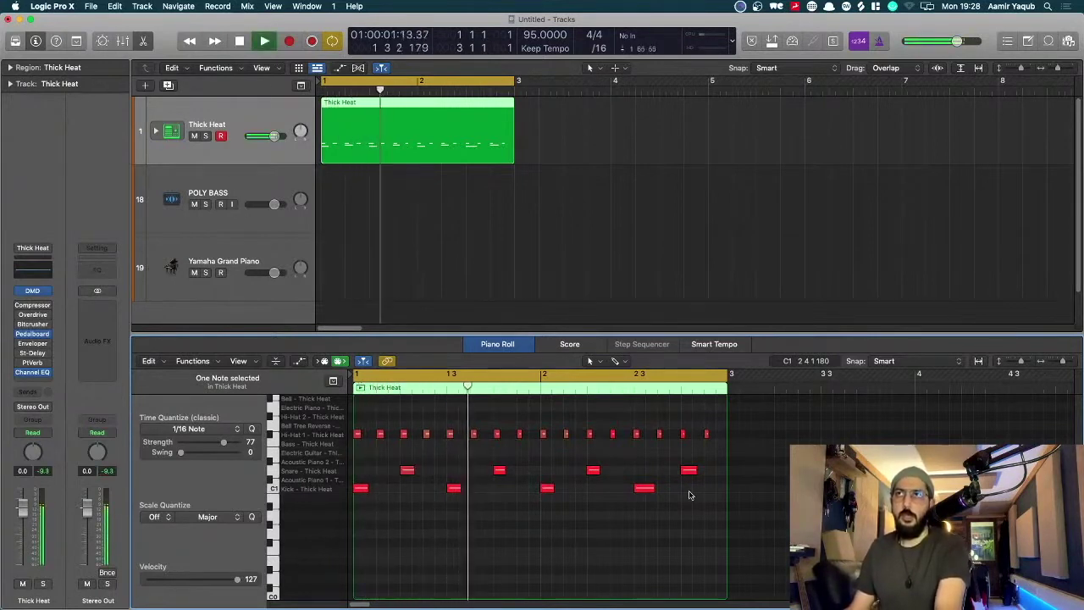
{"action": "key", "text": "space"}
{"action": "left_click_drag", "start_coordinate": [402, 514], "coordinate": [357, 479]}
{"action": "left_click_drag", "start_coordinate": [404, 530], "coordinate": [349, 483]}
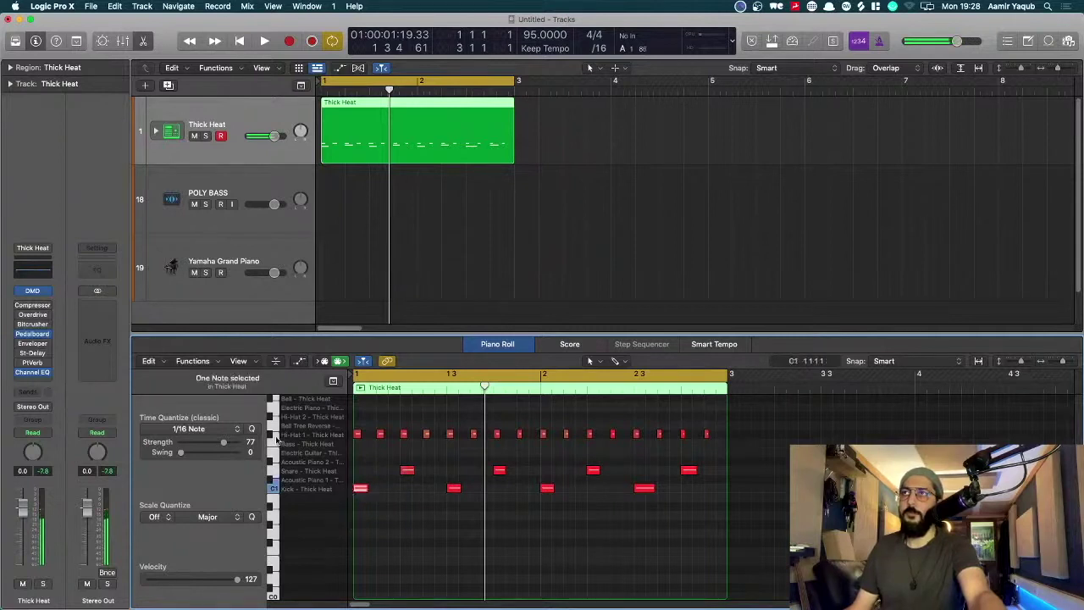
{"action": "left_click_drag", "start_coordinate": [226, 446], "coordinate": [242, 444]}
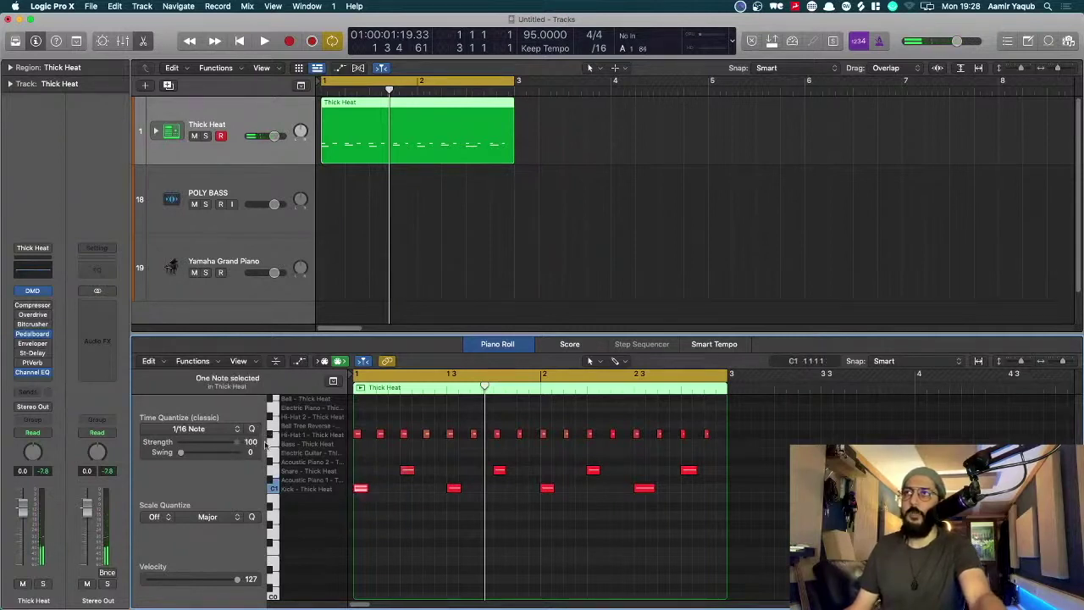
- Select the first kick and hi-hat notes and audition the drum pattern
{"action": "left_click_drag", "start_coordinate": [404, 537], "coordinate": [335, 482]}
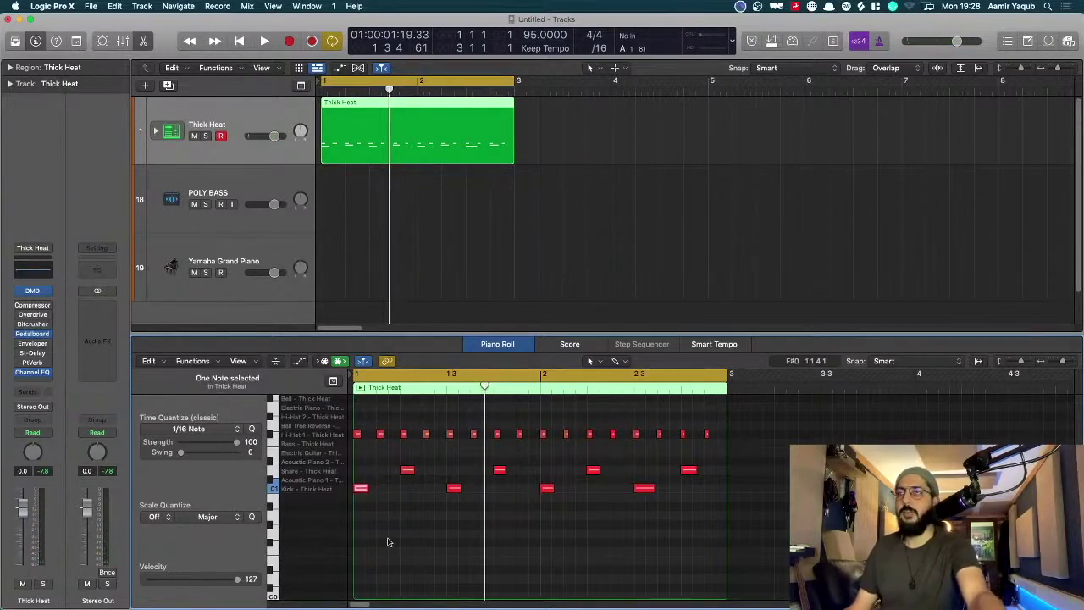
{"action": "key", "text": "space"}
{"action": "key", "text": "space"}
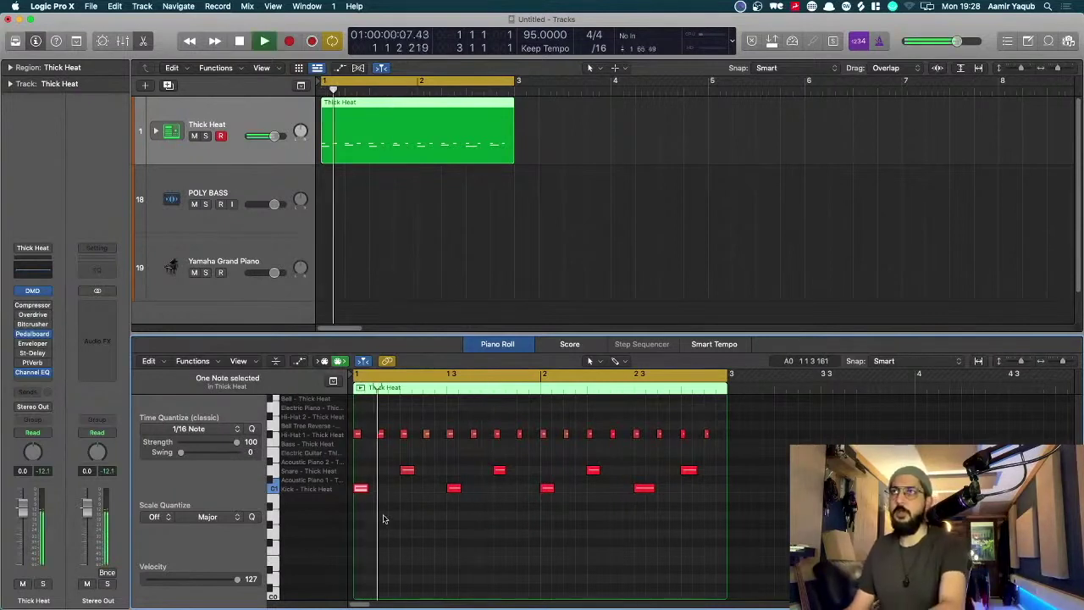
{"action": "left_click", "coordinate": [360, 418]}
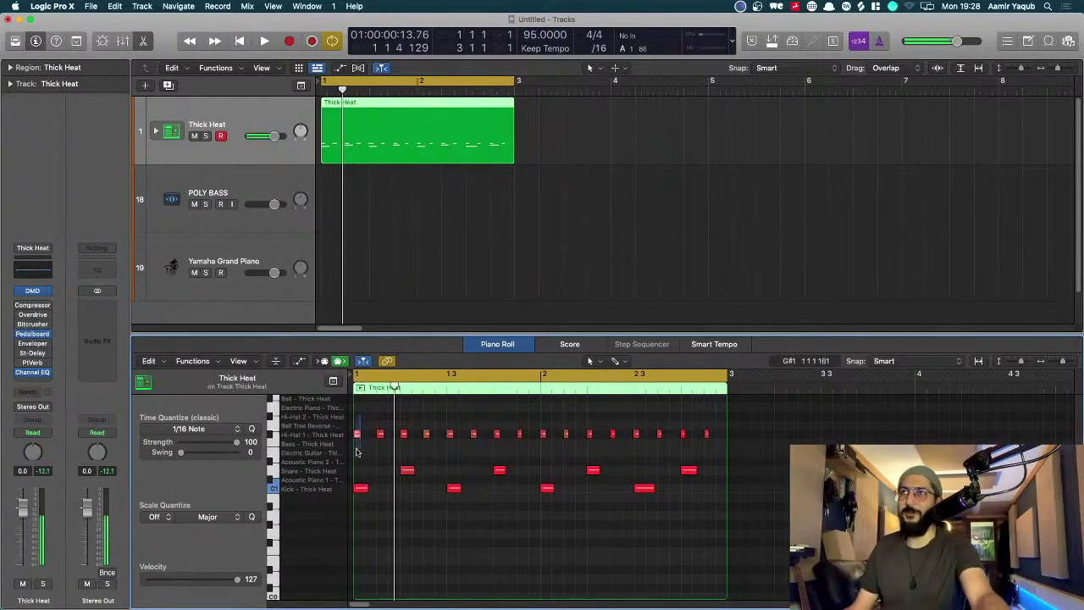
{"action": "left_click", "coordinate": [357, 433]}
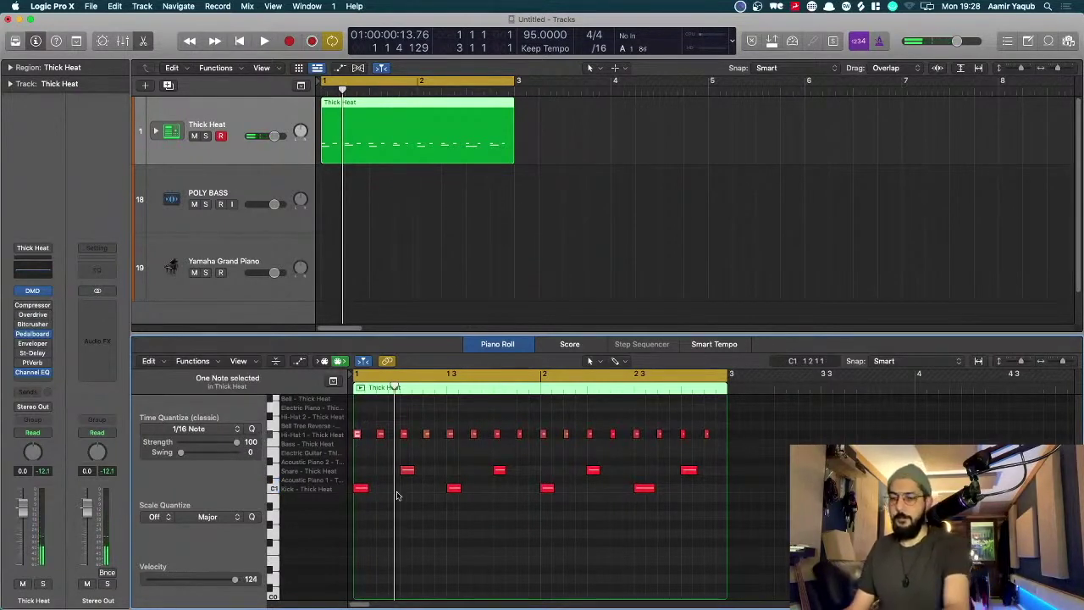
{"action": "key", "text": "space"}
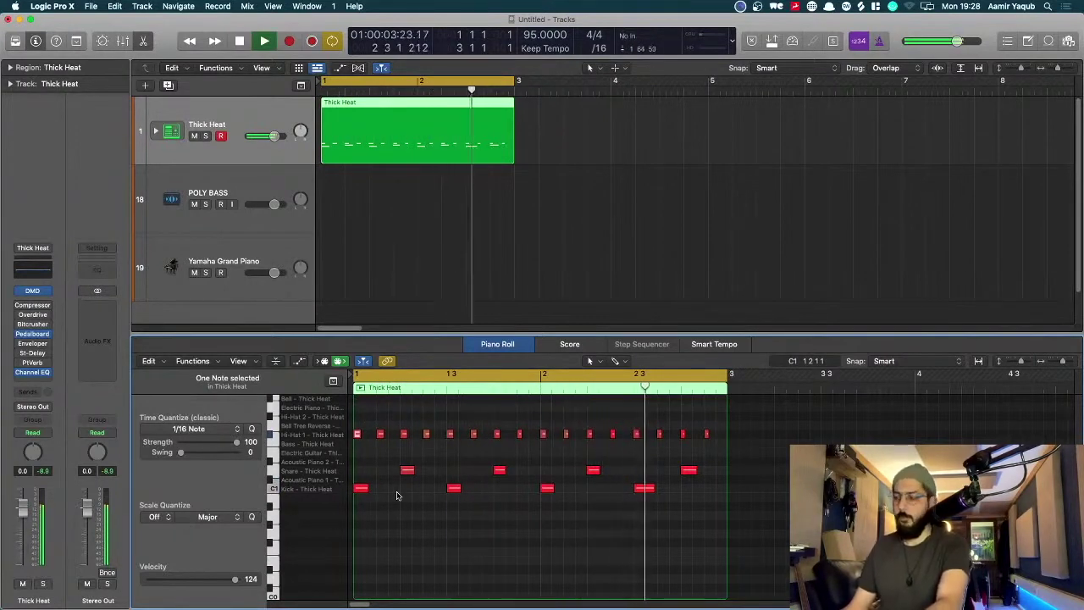
{"action": "key", "text": "space"}
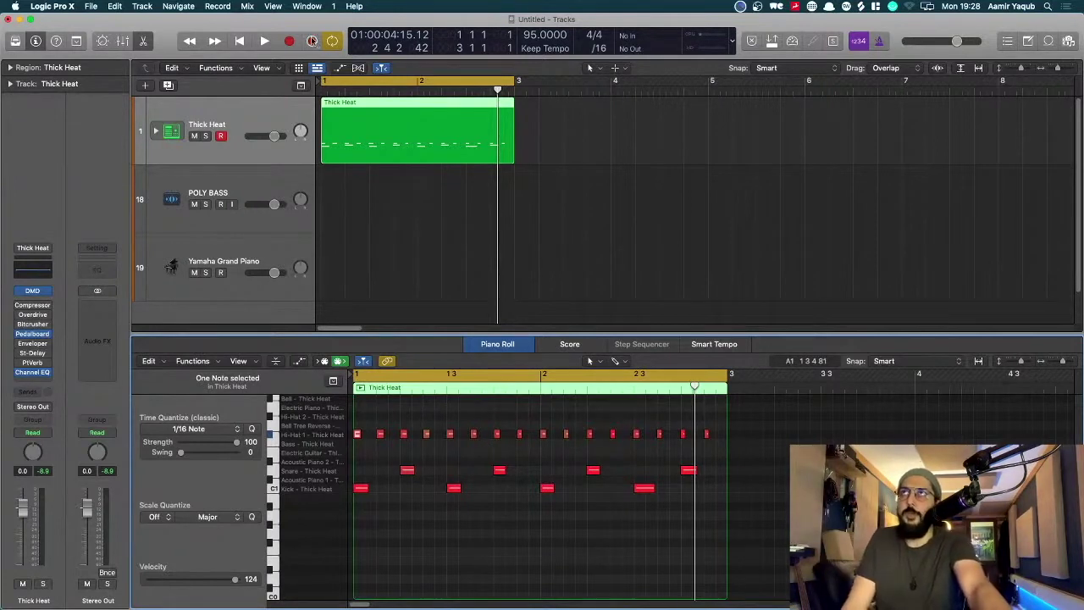
- Capture the just-played kick hit as a new note and play the pattern from bar 1
{"action": "left_click", "coordinate": [312, 40]}
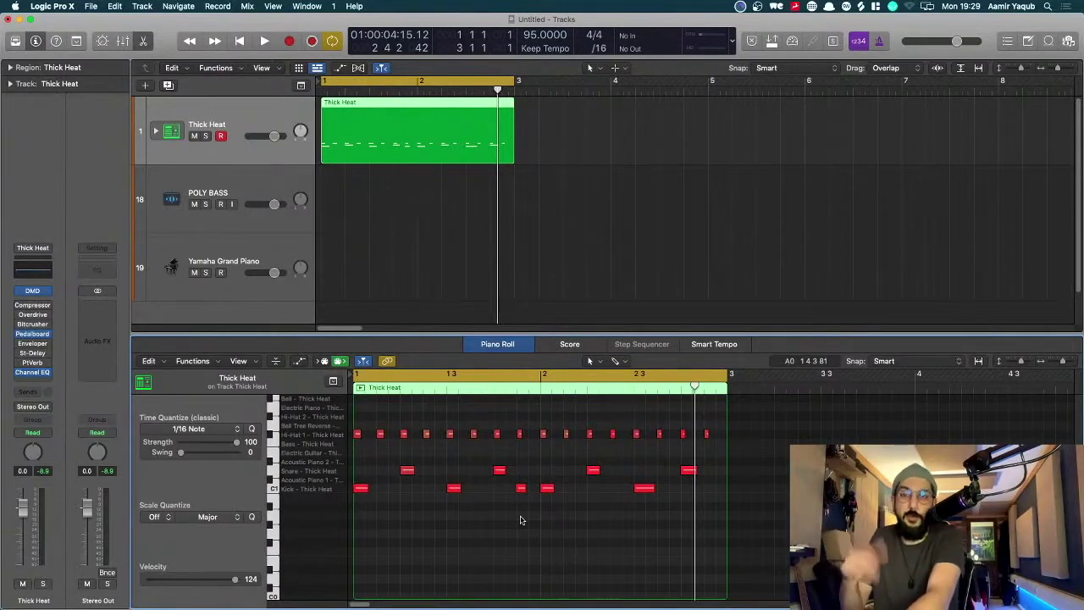
{"action": "key", "text": "space"}
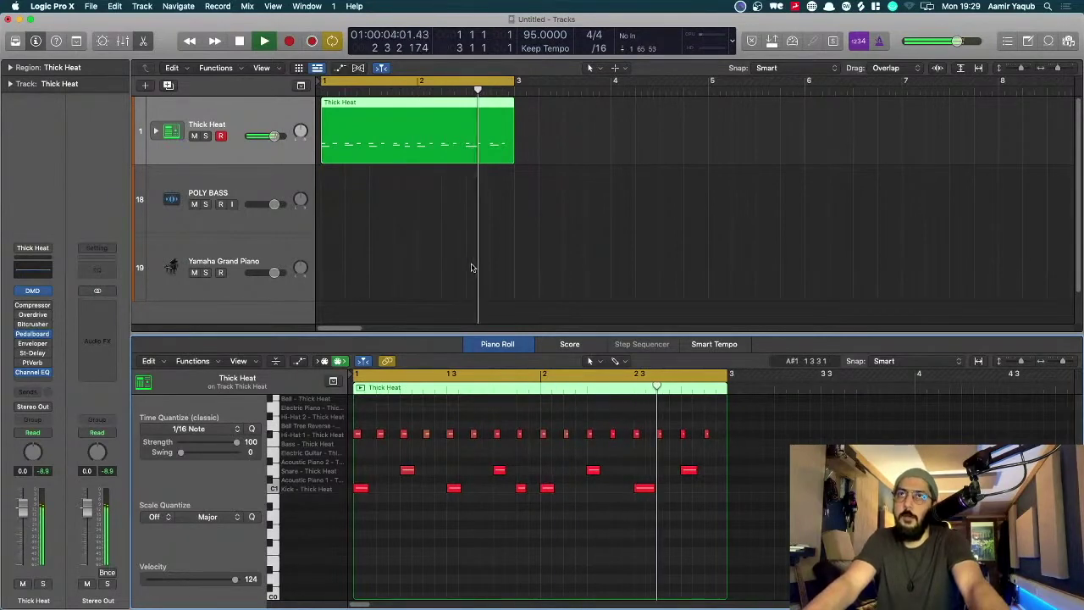
{"action": "key", "text": "space"}
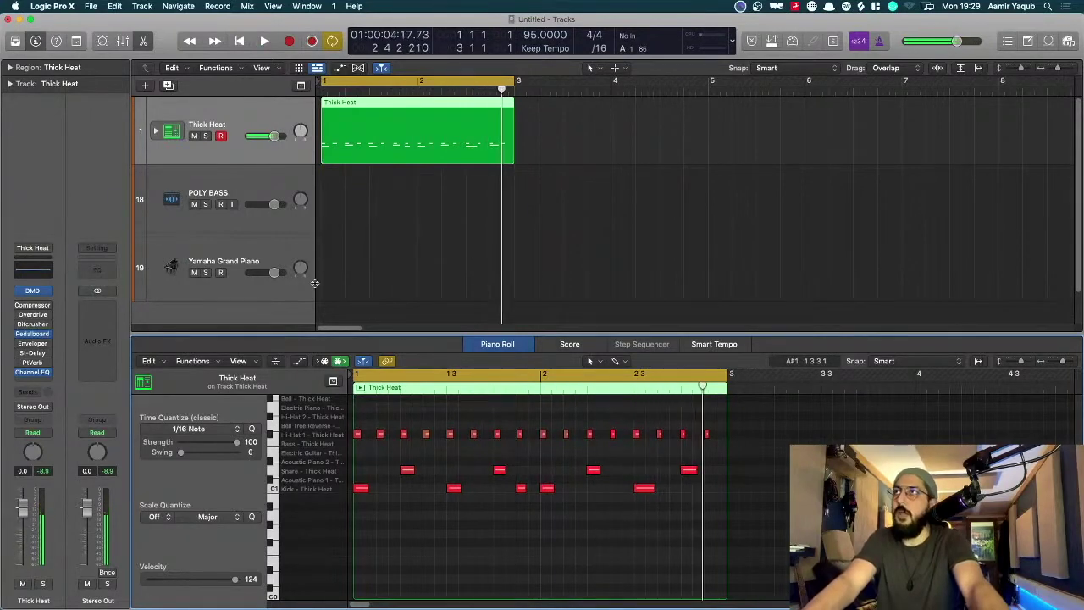
- Turn the Hi-Hat 1 pad volume down toward -14.6 dB in Drum Machine Designer, audition, and close it
{"action": "left_click", "coordinate": [32, 291]}
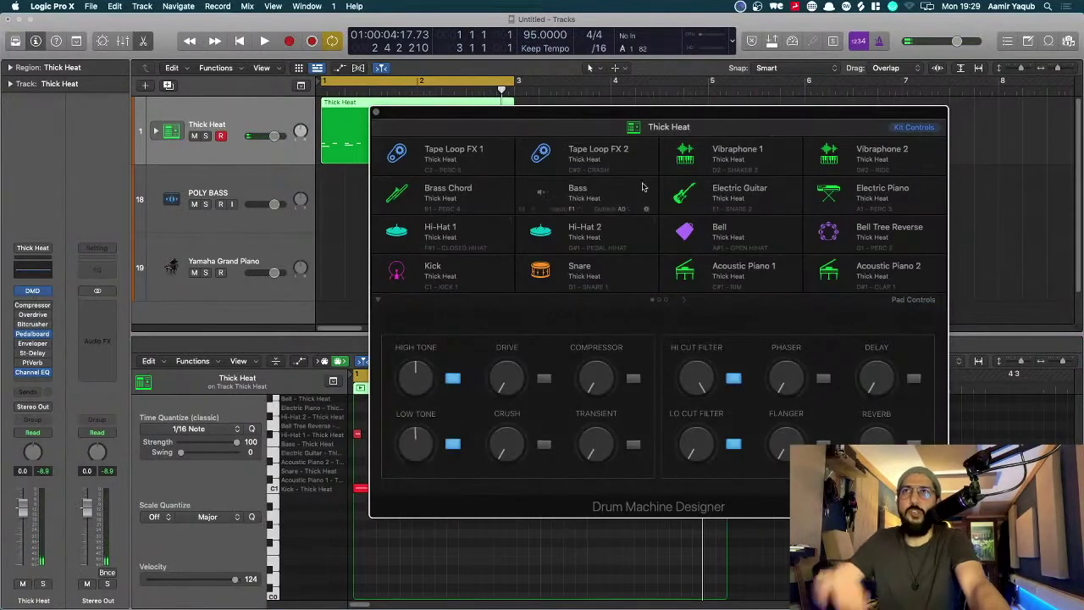
{"action": "left_click", "coordinate": [614, 230]}
{"action": "left_click", "coordinate": [476, 229]}
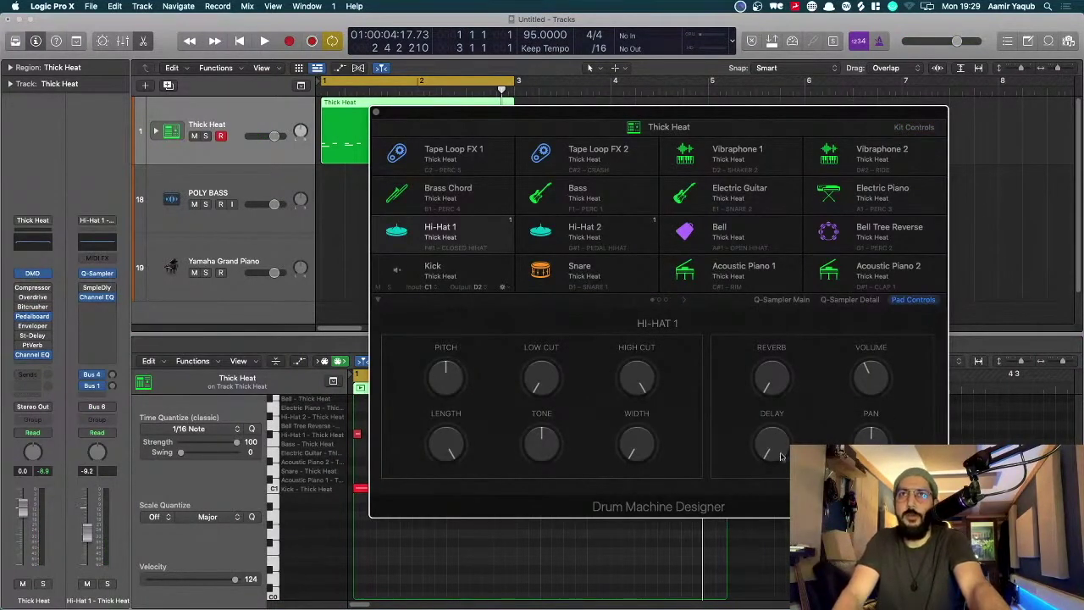
{"action": "left_click_drag", "start_coordinate": [868, 378], "coordinate": [870, 353]}
{"action": "key", "text": "space"}
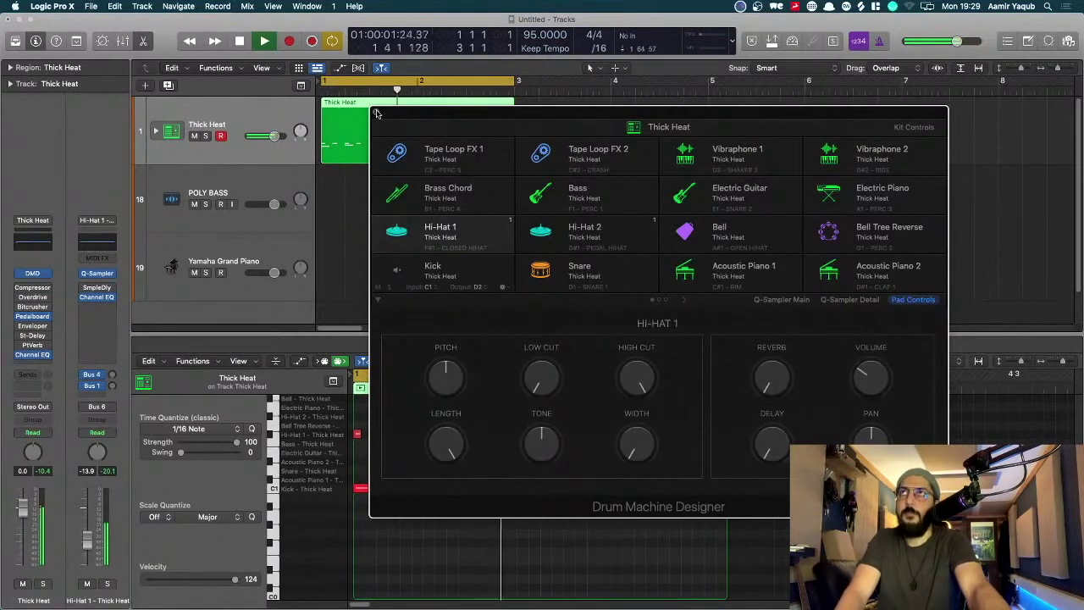
{"action": "key", "text": "space"}
{"action": "left_click", "coordinate": [377, 112]}
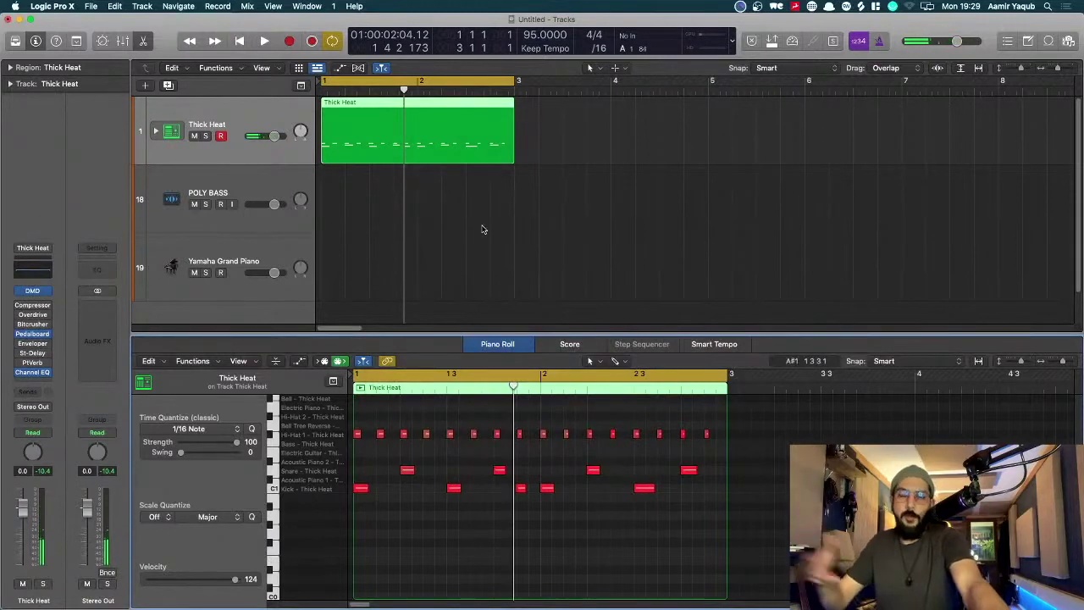
- Select and record-arm the Yamaha Grand Piano track, then play the drums from bar 1
{"action": "left_click", "coordinate": [293, 235]}
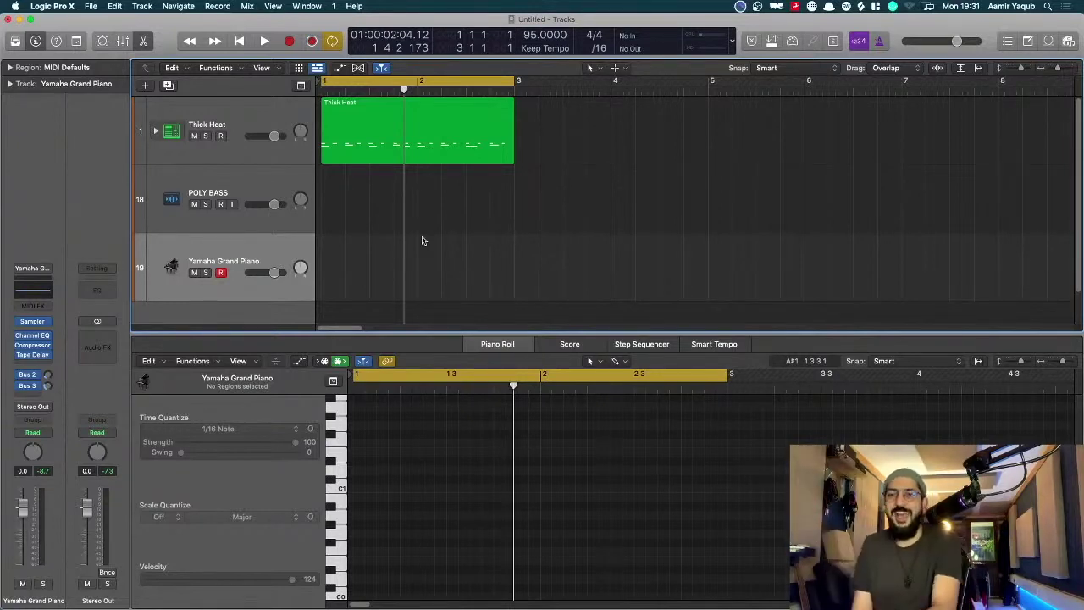
{"action": "key", "text": "space"}
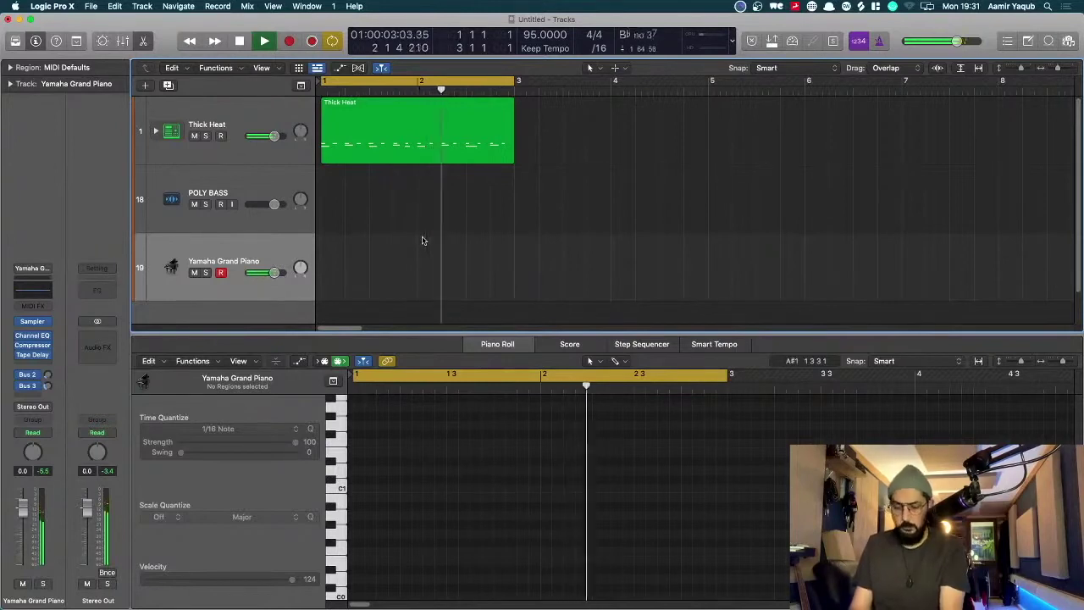
{"action": "key", "text": "space"}
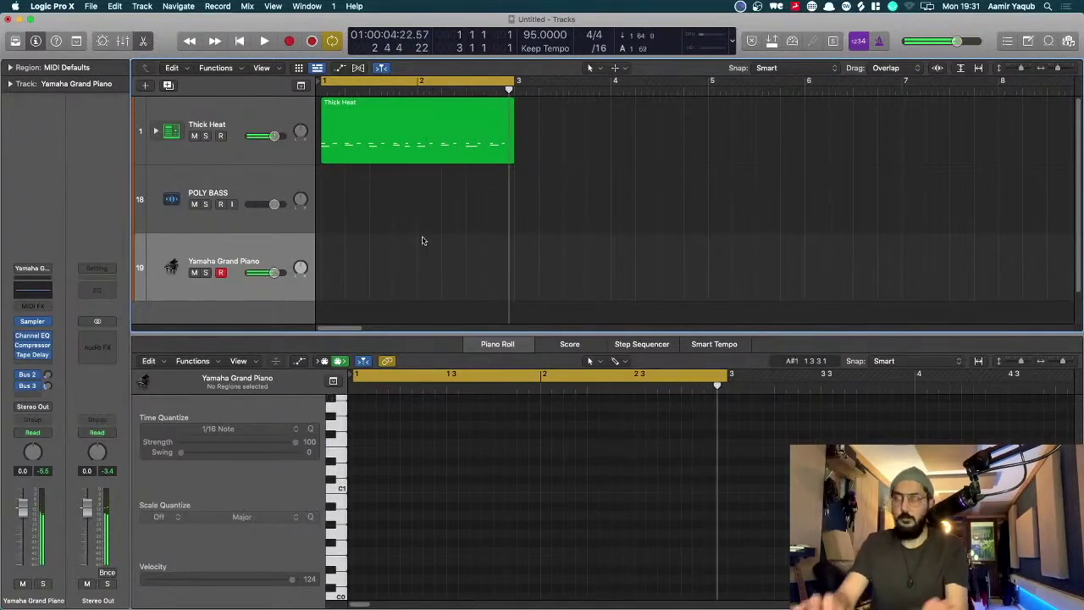
{"action": "left_click", "coordinate": [310, 40]}
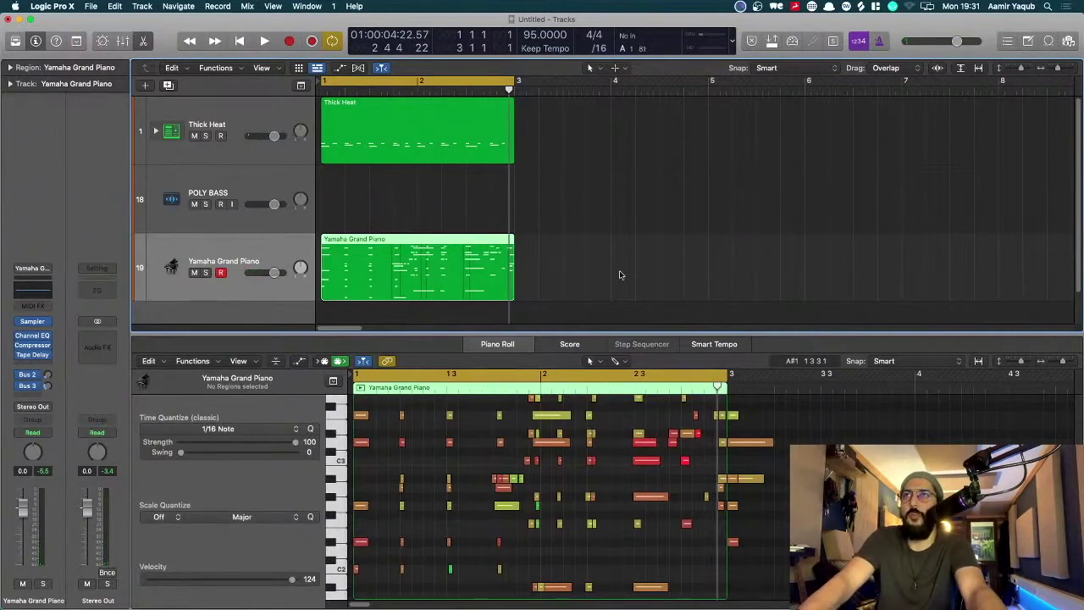
{"action": "left_click", "coordinate": [615, 506], "text": "ctrl+alt"}
{"action": "left_click", "coordinate": [616, 506], "text": "ctrl+alt"}
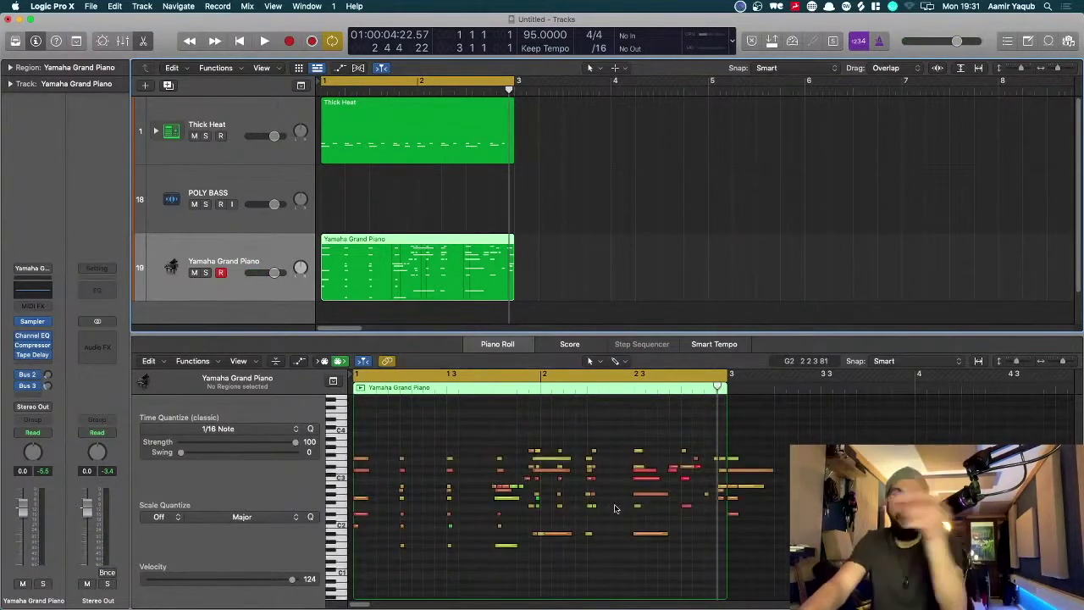
{"action": "left_click", "coordinate": [585, 270]}
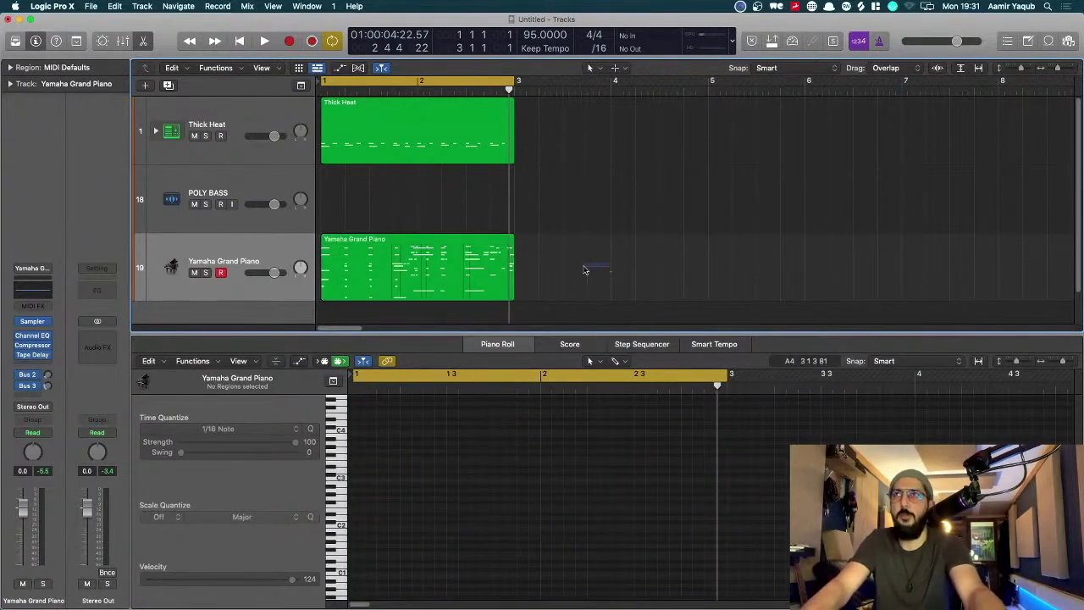
{"action": "left_click", "coordinate": [499, 273]}
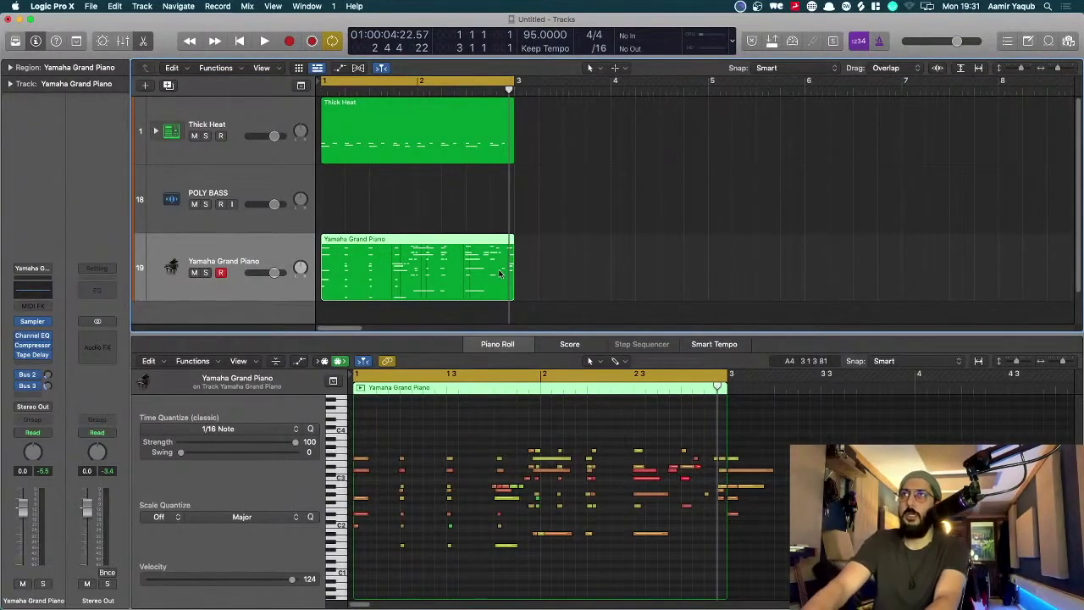
{"action": "key", "text": "Delete"}
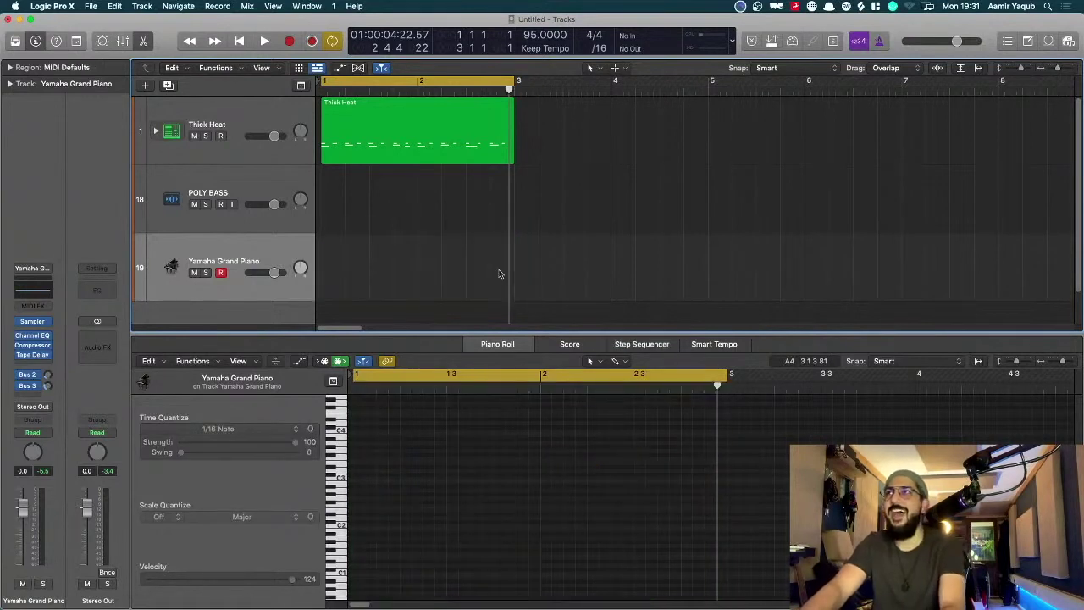
- Change the project tempo to 97 BPM, audition from bar 1, then start recording a piano take
{"action": "key", "text": "Return"}
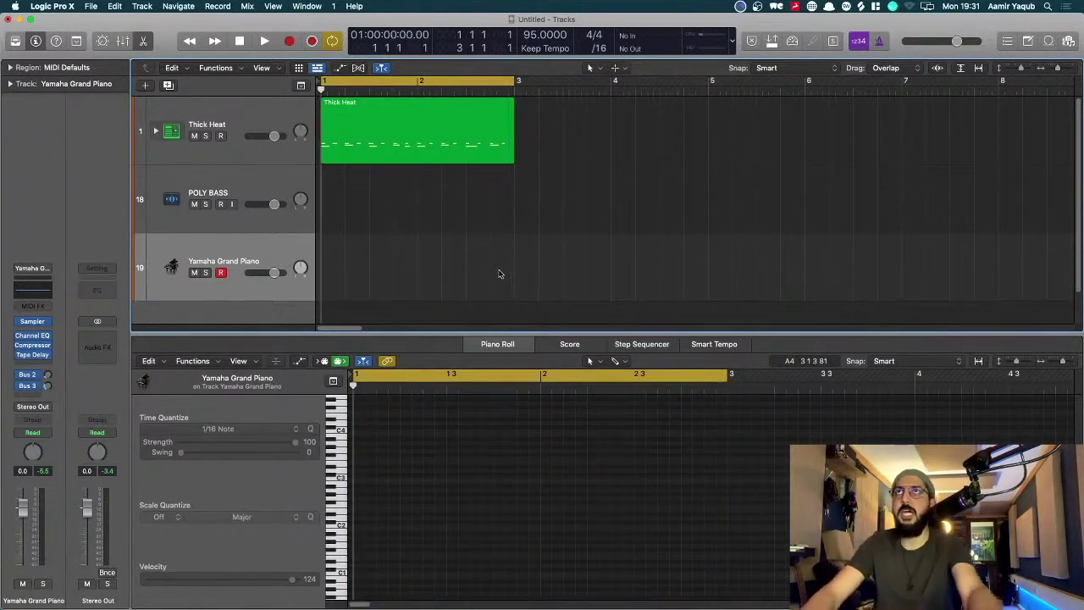
{"action": "key", "text": "super+Right"}
{"action": "key", "text": "super+Down"}
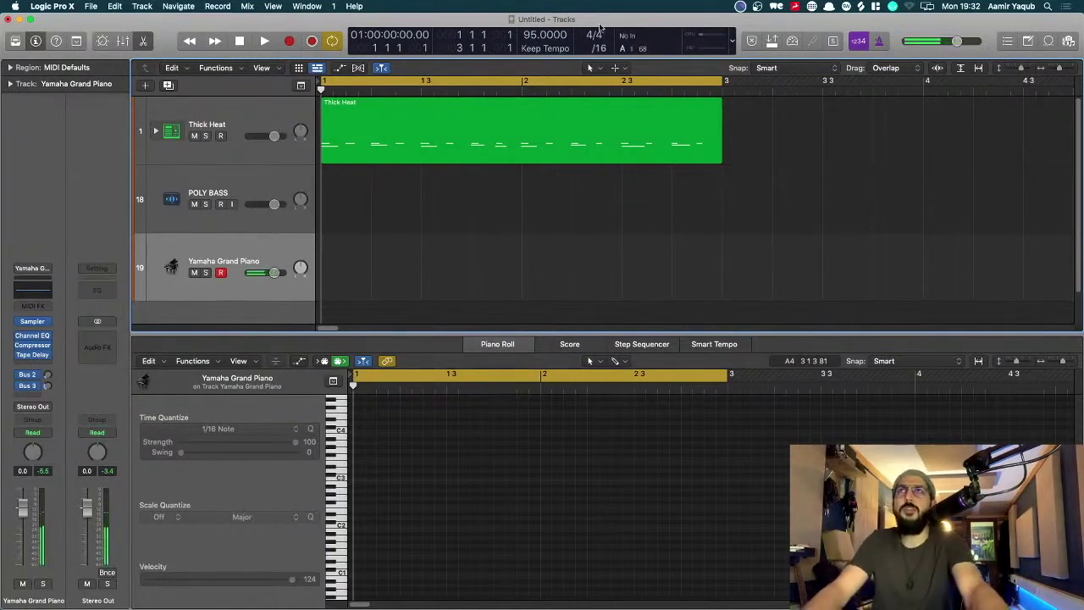
{"action": "double_click", "coordinate": [530, 35]}
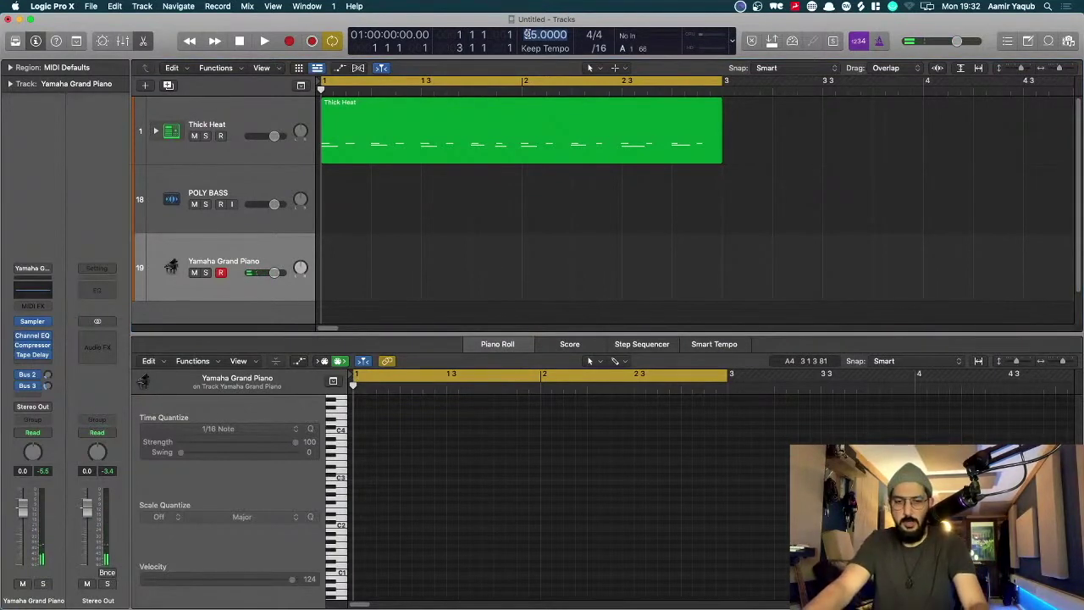
{"action": "type", "text": "97"}
{"action": "key", "text": "Return"}
{"action": "key", "text": "space"}
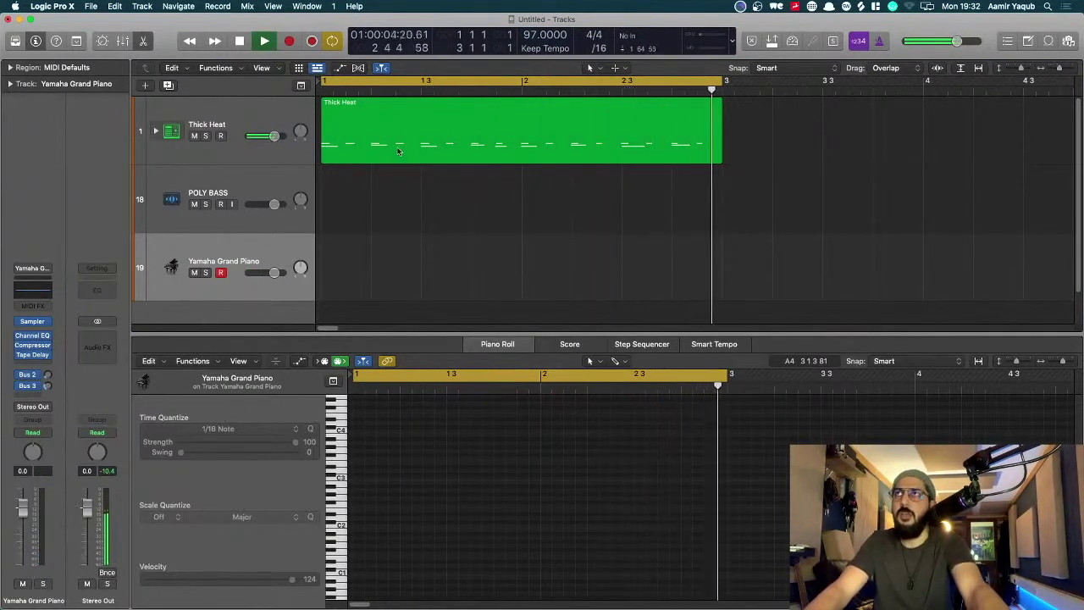
{"action": "key", "text": "space"}
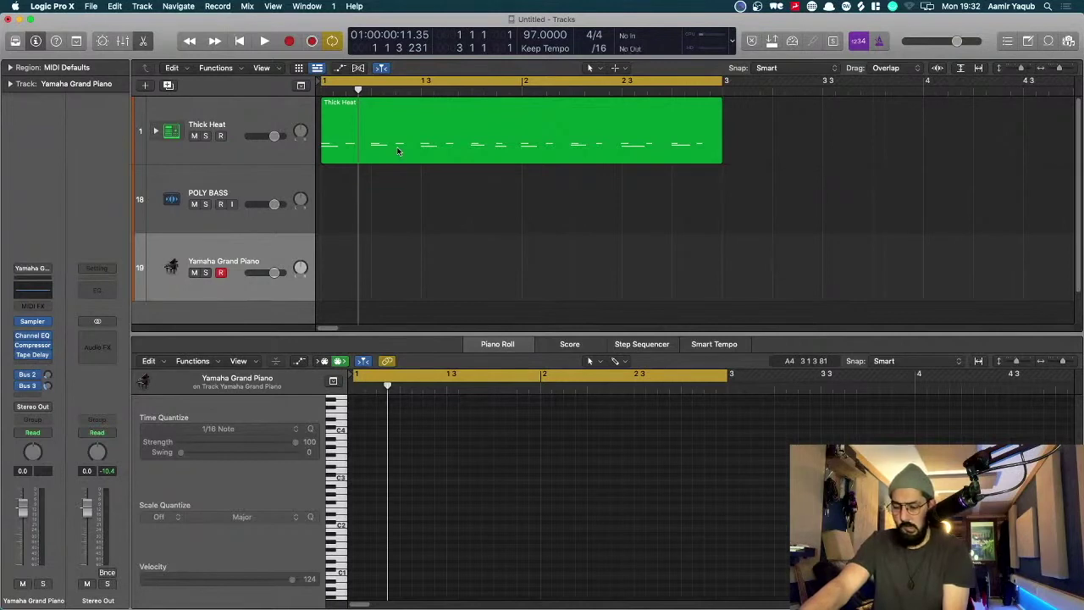
{"action": "key", "text": "r"}
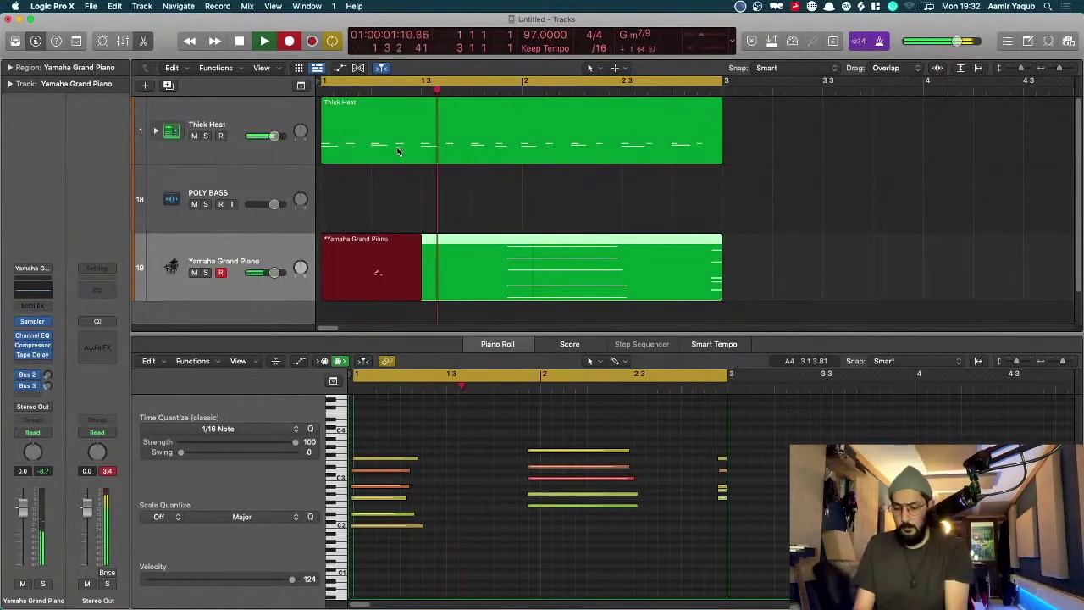
{"action": "key", "text": "space"}
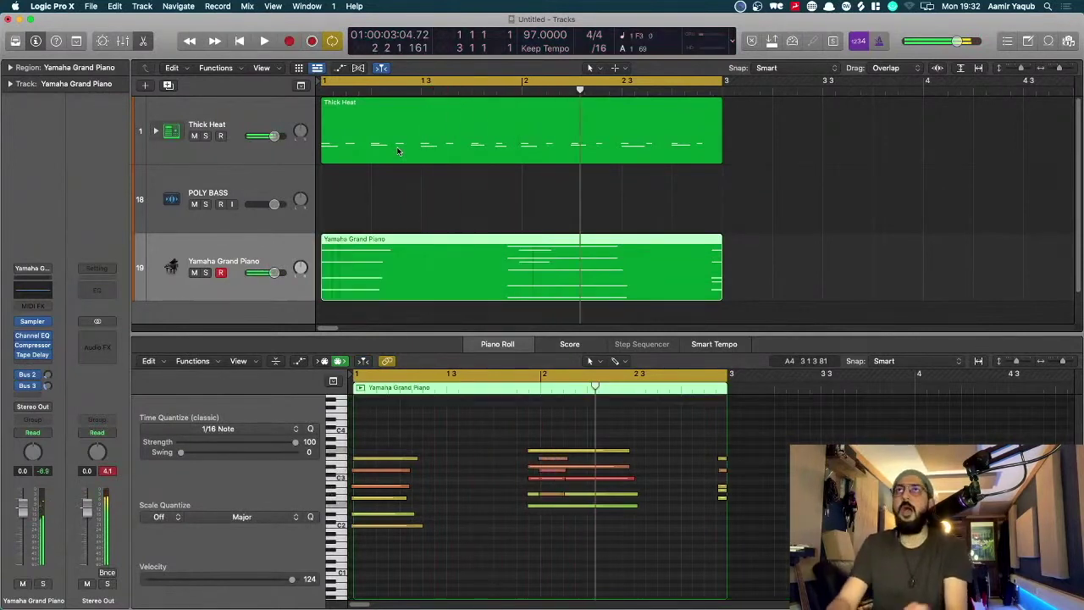
{"action": "key", "text": "z"}
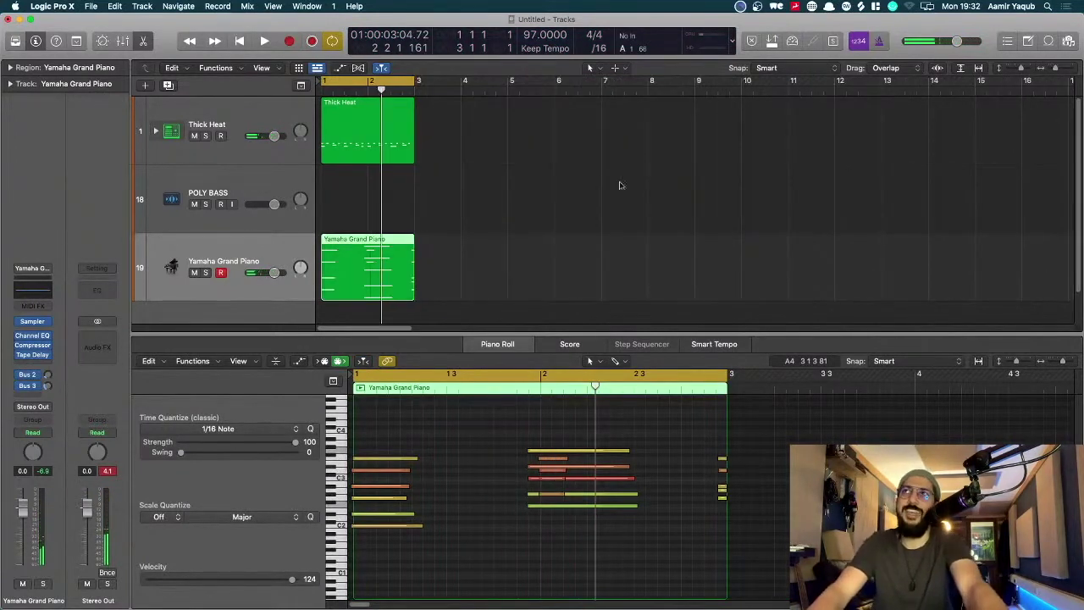
{"action": "left_click_drag", "start_coordinate": [609, 181], "coordinate": [398, 261]}
{"action": "key", "text": "Delete"}
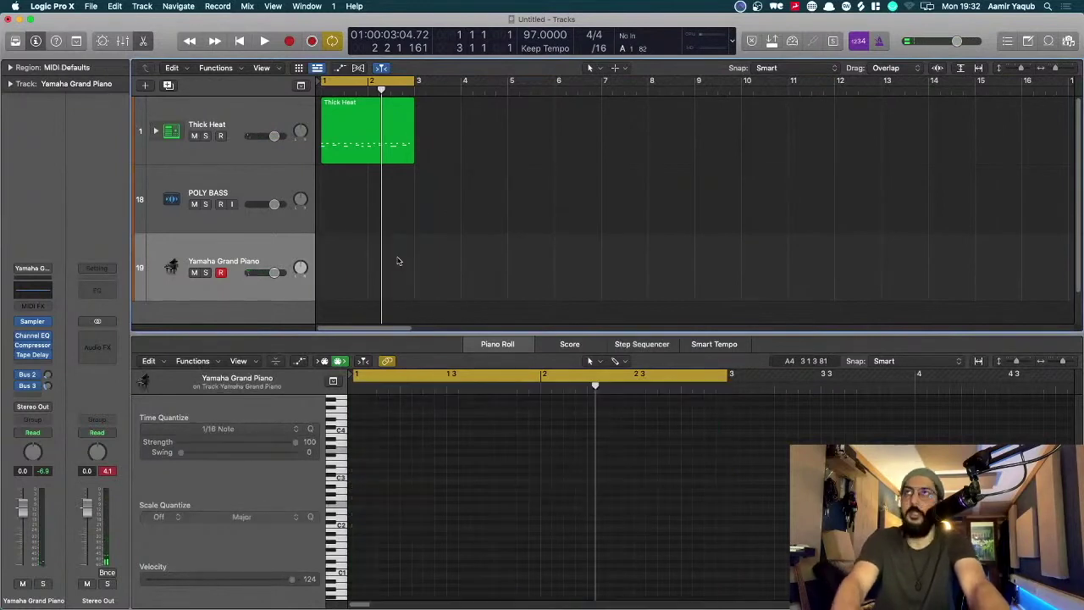
- Repeat the Thick Heat region once, then delete the copy and shorten the loop back to bar 3
{"action": "left_click", "coordinate": [357, 122]}
{"action": "key", "text": "super+r"}
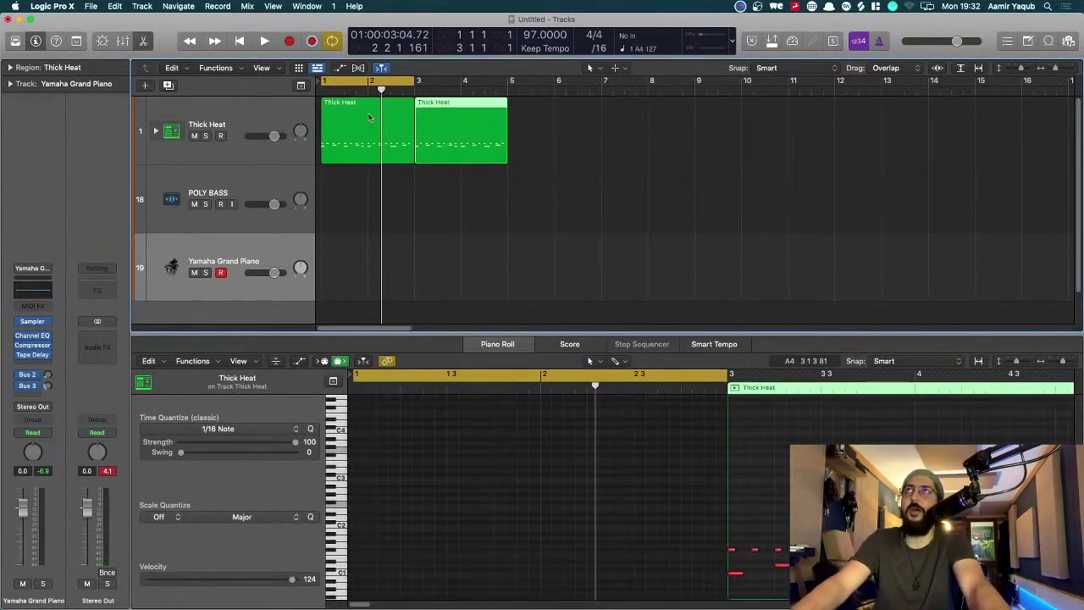
{"action": "left_click_drag", "start_coordinate": [412, 82], "coordinate": [509, 91]}
{"action": "left_click", "coordinate": [627, 169]}
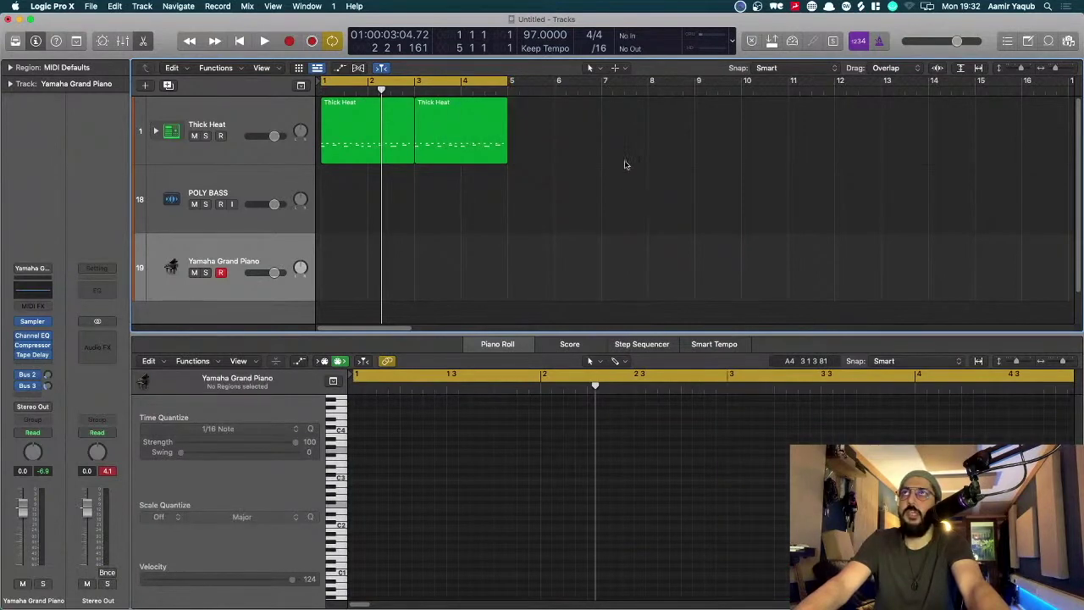
{"action": "left_click", "coordinate": [458, 146]}
{"action": "key", "text": "Delete"}
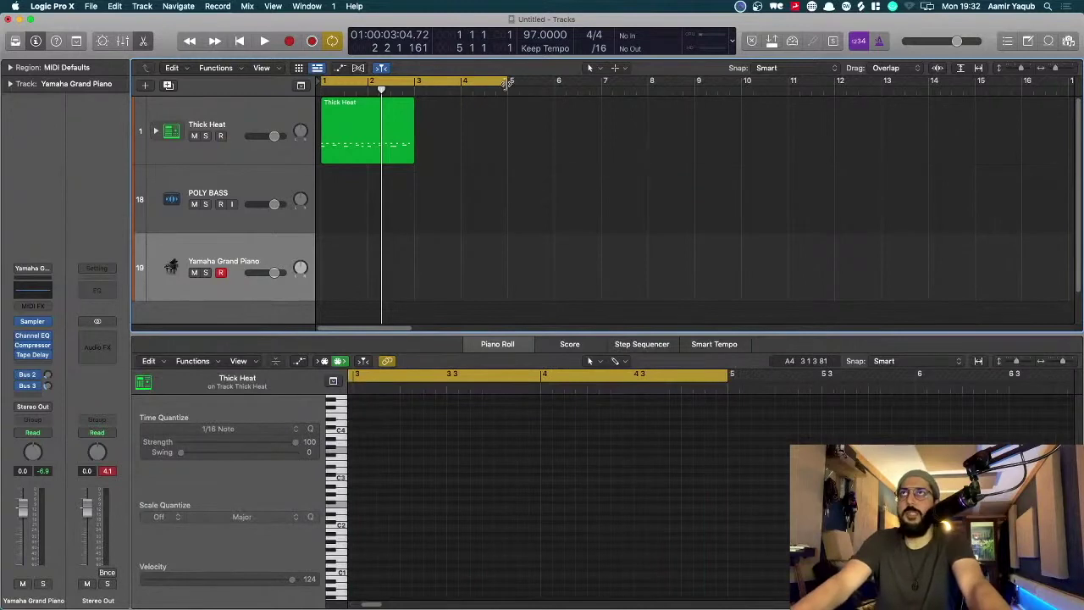
{"action": "left_click_drag", "start_coordinate": [508, 83], "coordinate": [419, 86]}
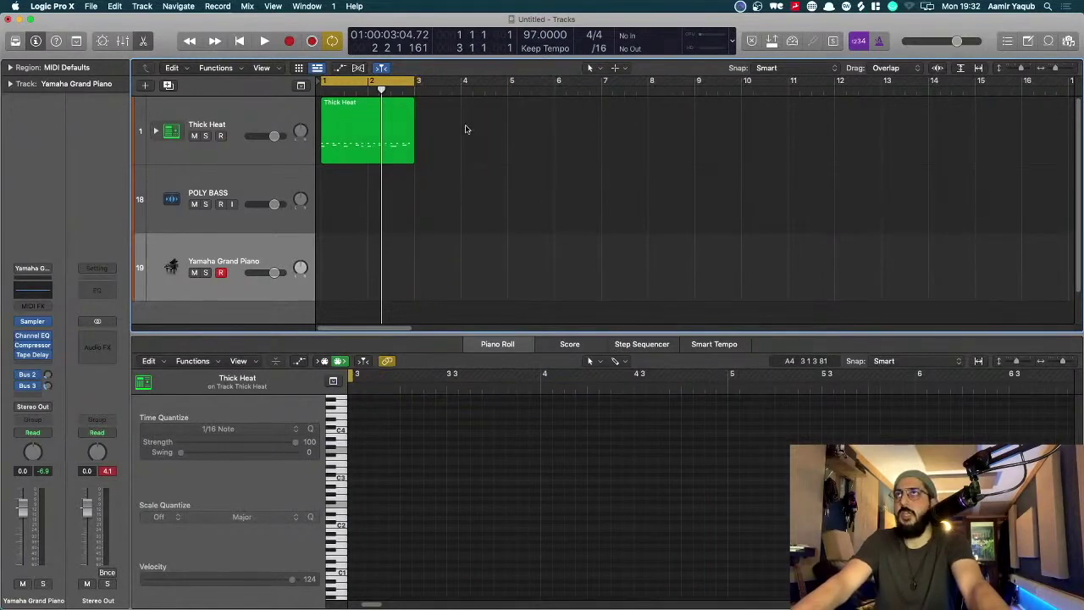
- Repeat the Thick Heat region into bars 3–5 and set the cycle to cover both regions
{"action": "left_click", "coordinate": [373, 140]}
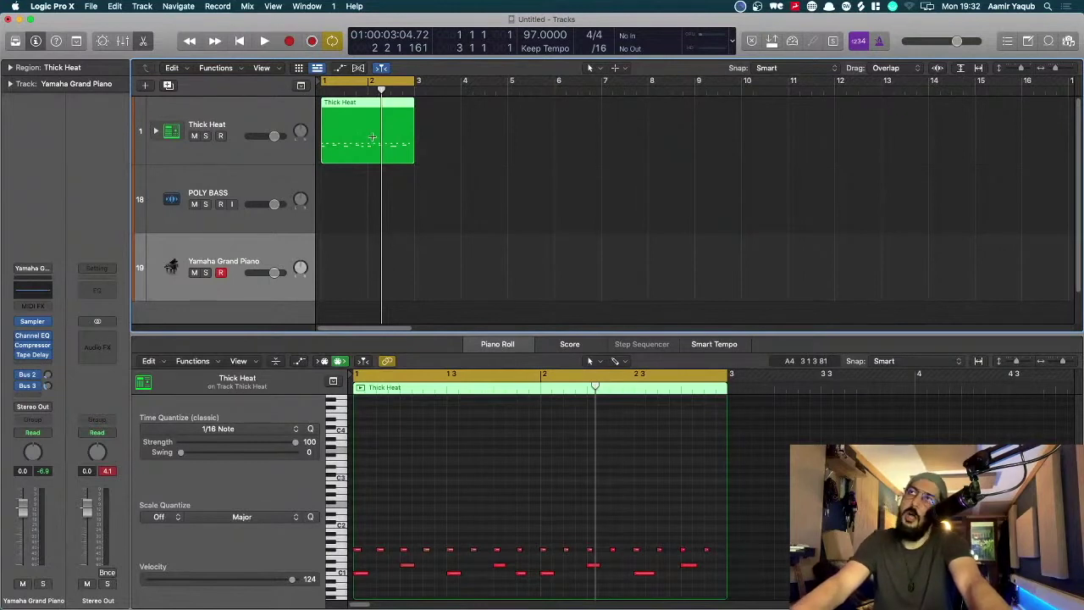
{"action": "key", "text": "super+r"}
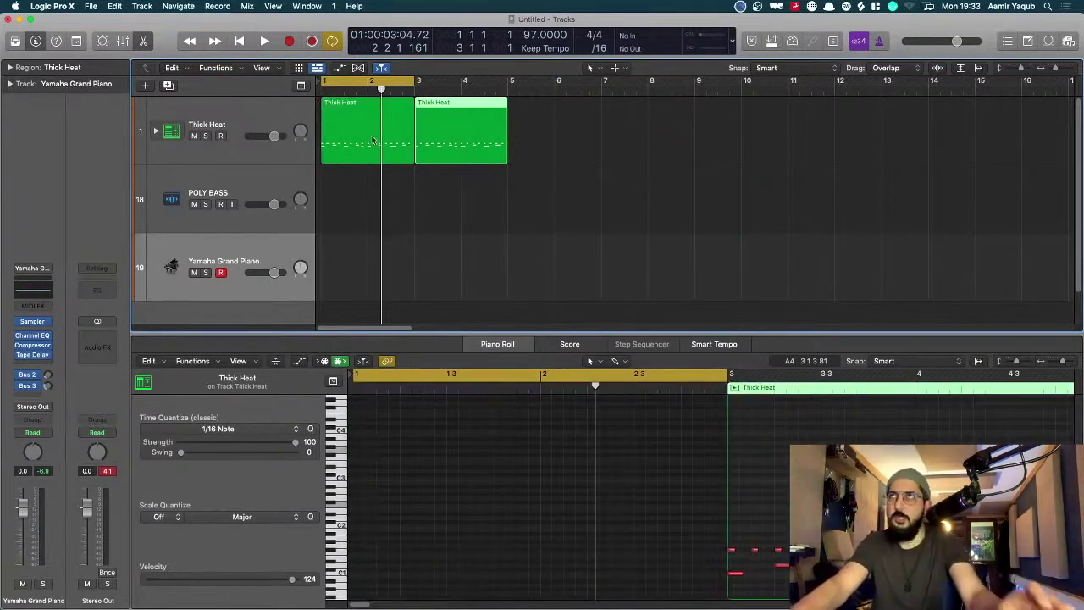
{"action": "key", "text": "super+a"}
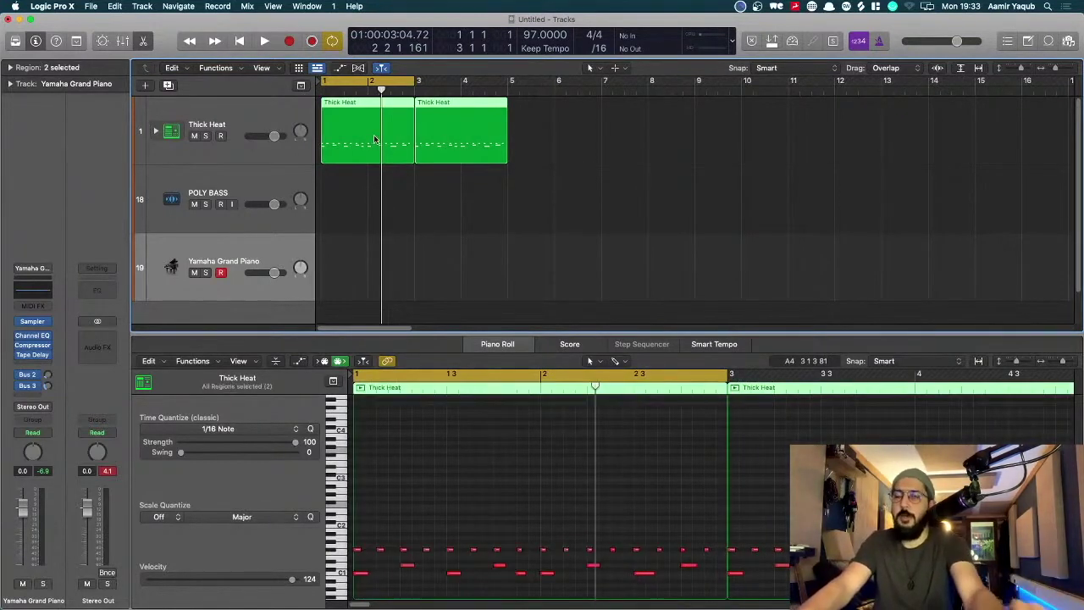
{"action": "key", "text": "super+u"}
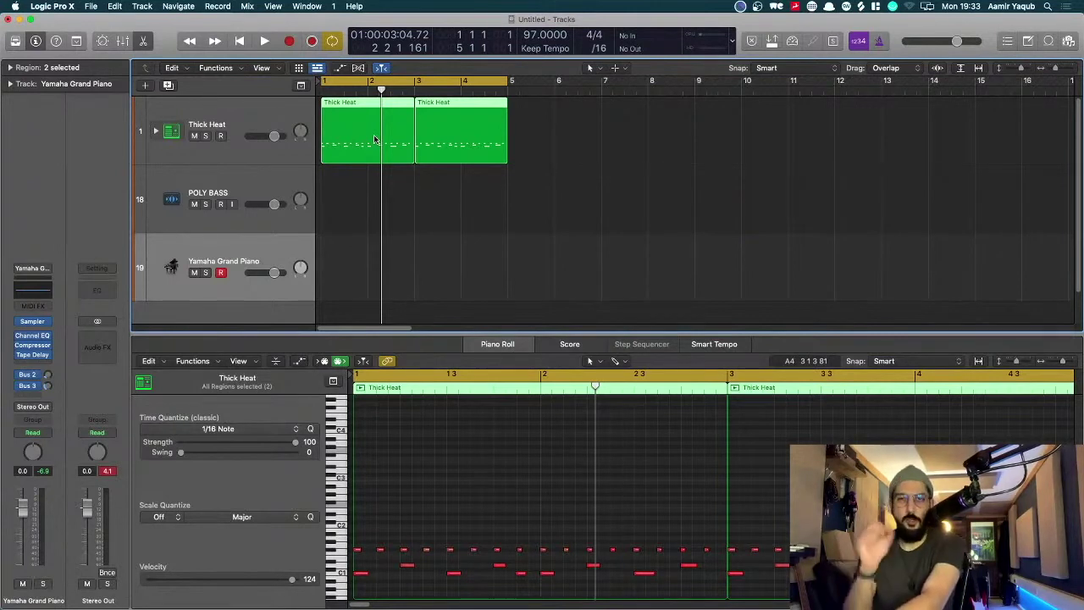
- Record a four-bar chord part over the cycle on the Yamaha Grand Piano track
{"action": "key", "text": "r"}
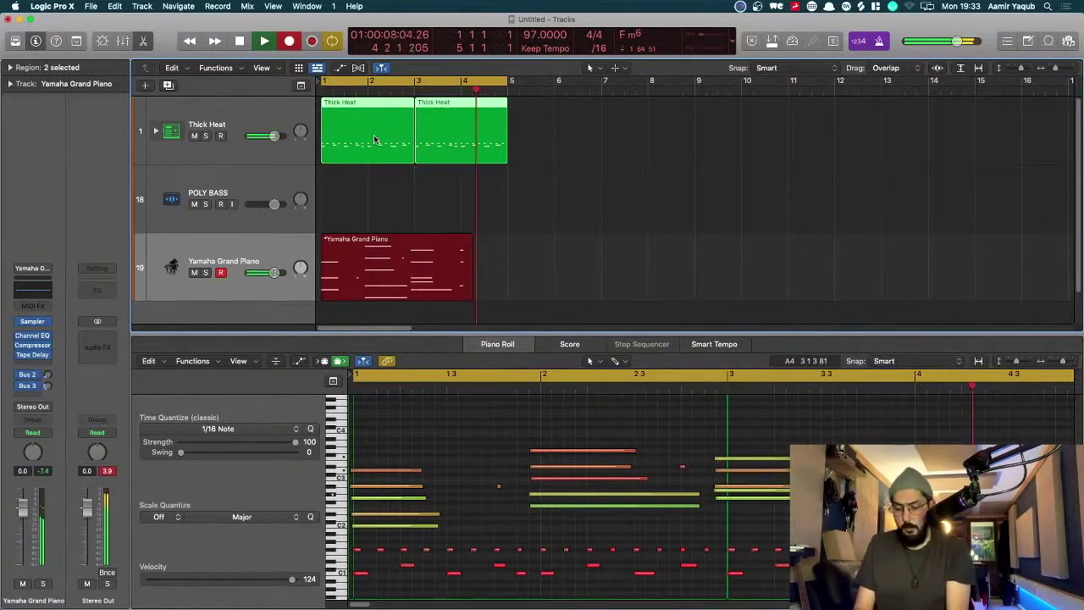
{"action": "key", "text": "space"}
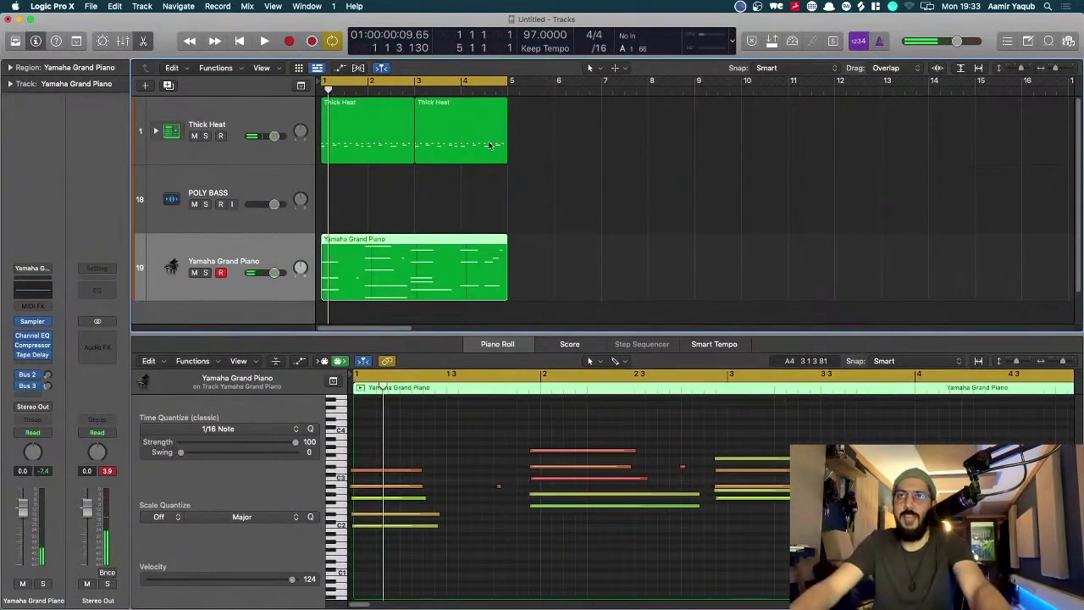
- Quantize the five notes of the opening C m 7/9 chord to 1/16 and play it back
{"action": "key", "text": "super+Left"}
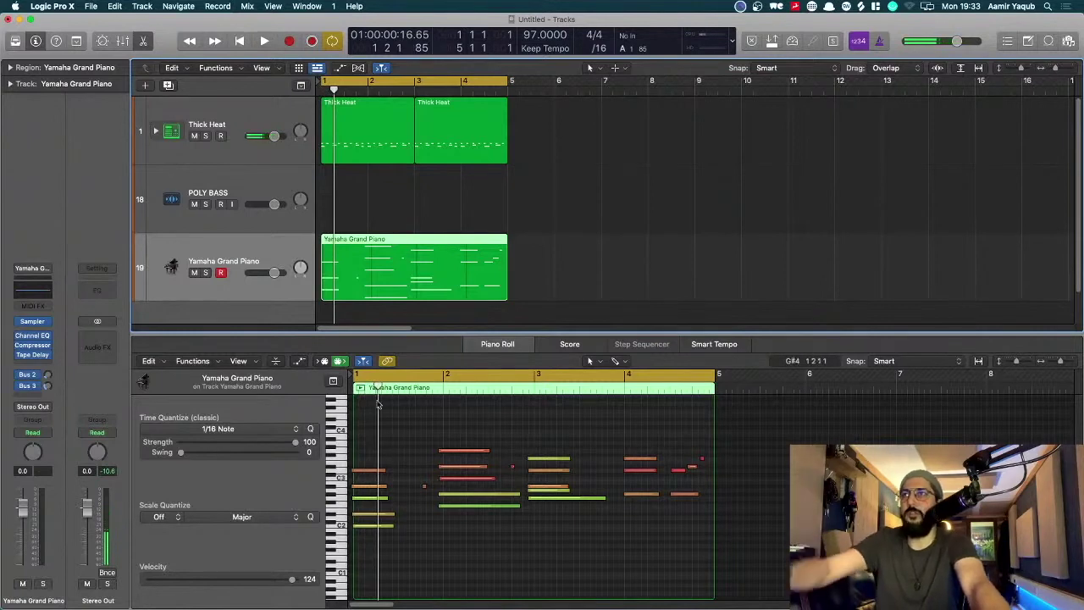
{"action": "left_click_drag", "start_coordinate": [381, 433], "coordinate": [373, 532]}
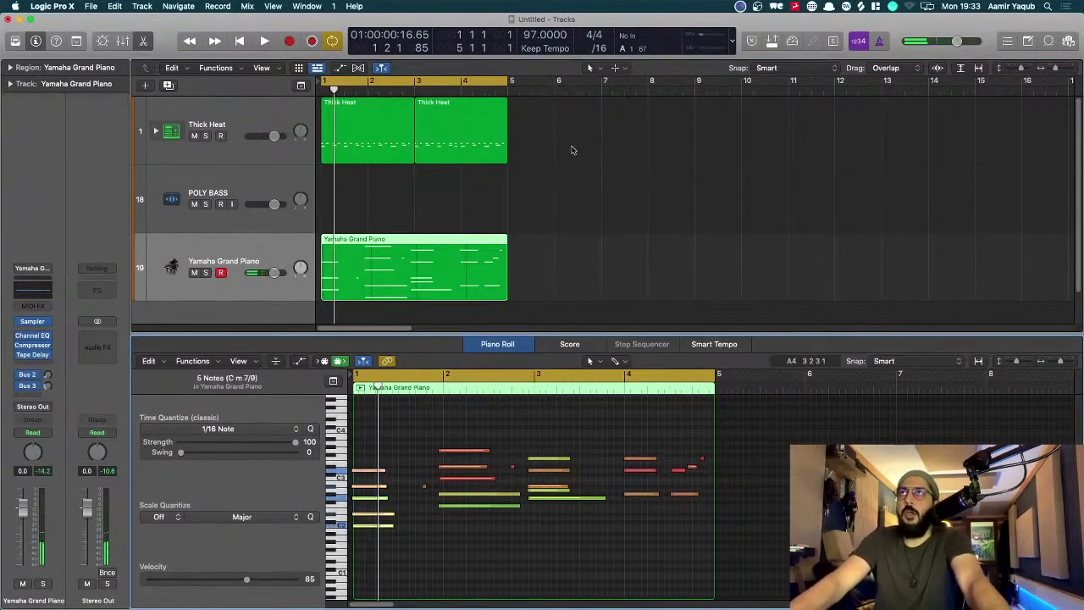
{"action": "left_click", "coordinate": [310, 429]}
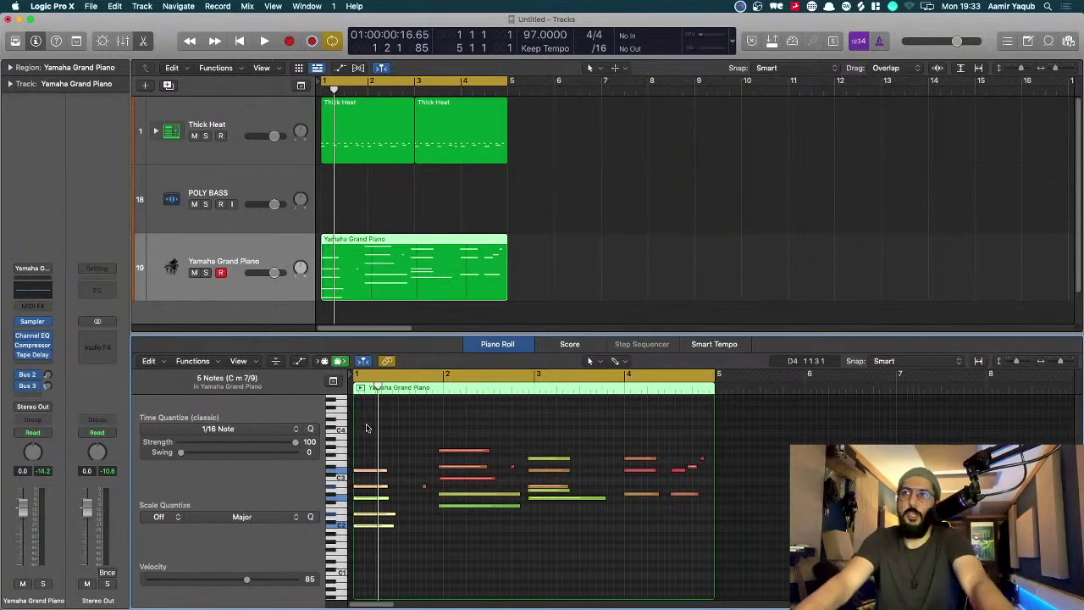
{"action": "key", "text": "space"}
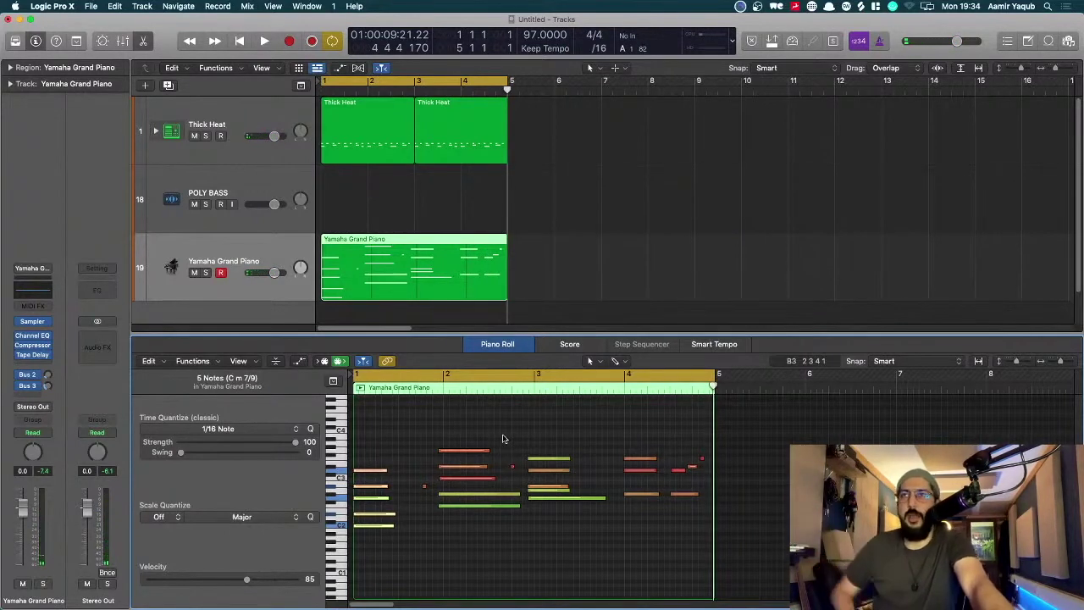
{"action": "left_click", "coordinate": [549, 294]}
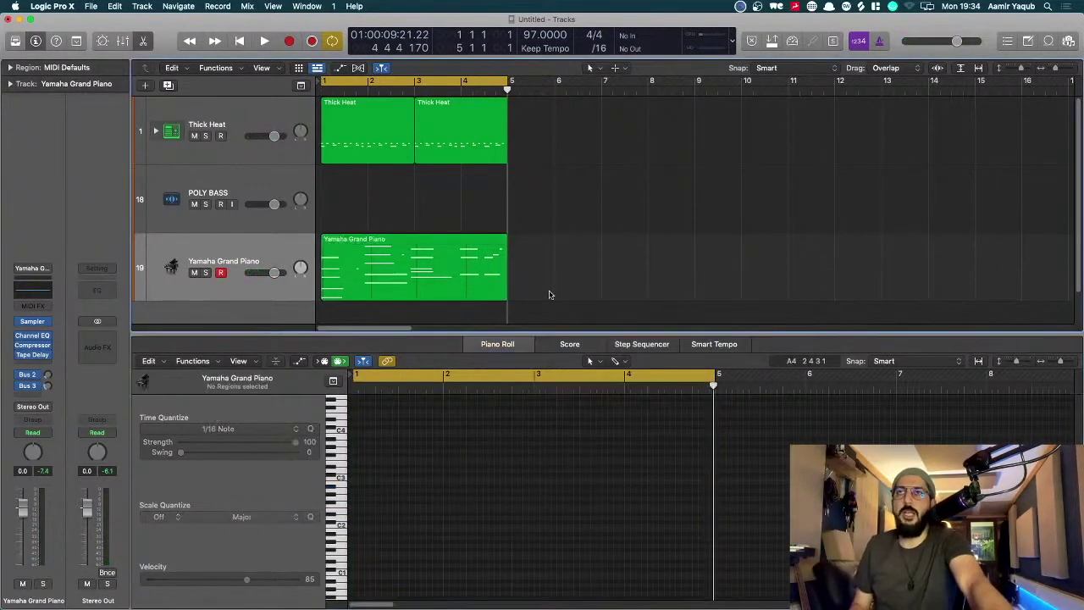
- Audition the loop, then record a melody line above the chords with a count-in
{"action": "left_click", "coordinate": [440, 276]}
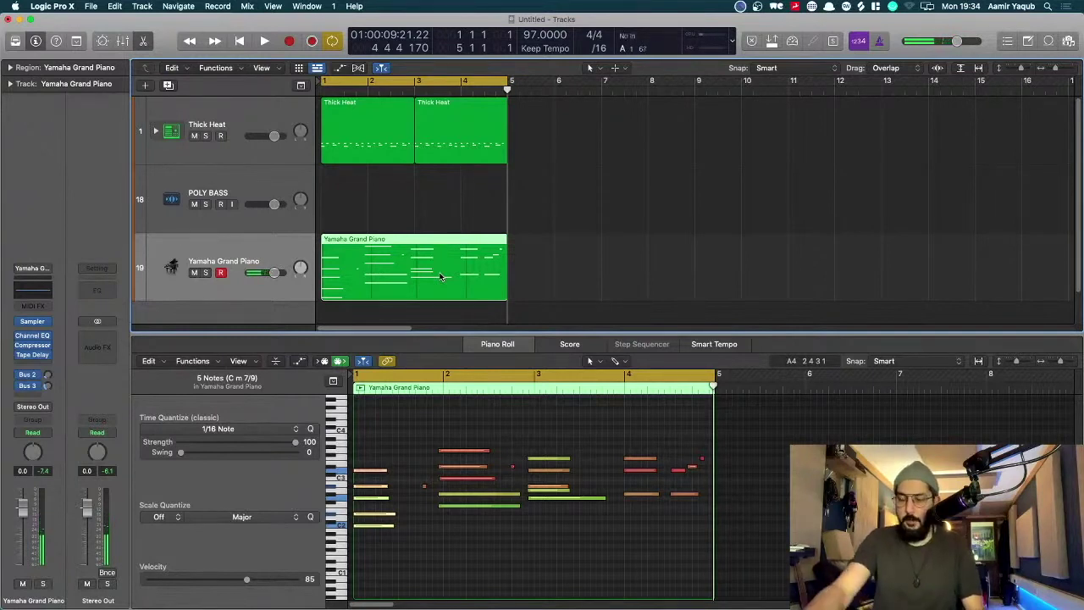
{"action": "key", "text": "space"}
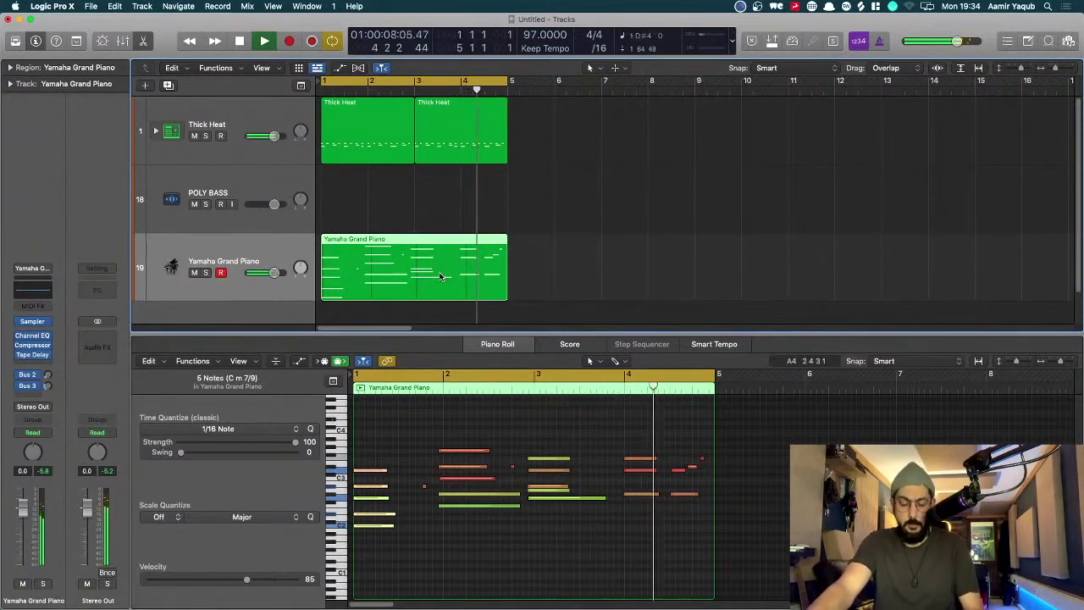
{"action": "key", "text": "space"}
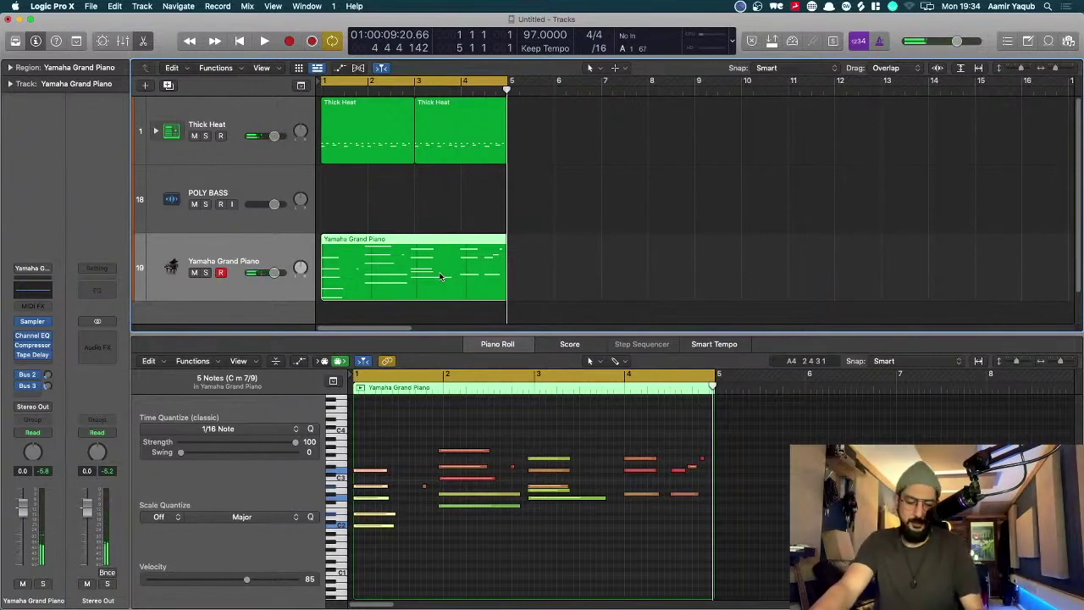
{"action": "key", "text": "space"}
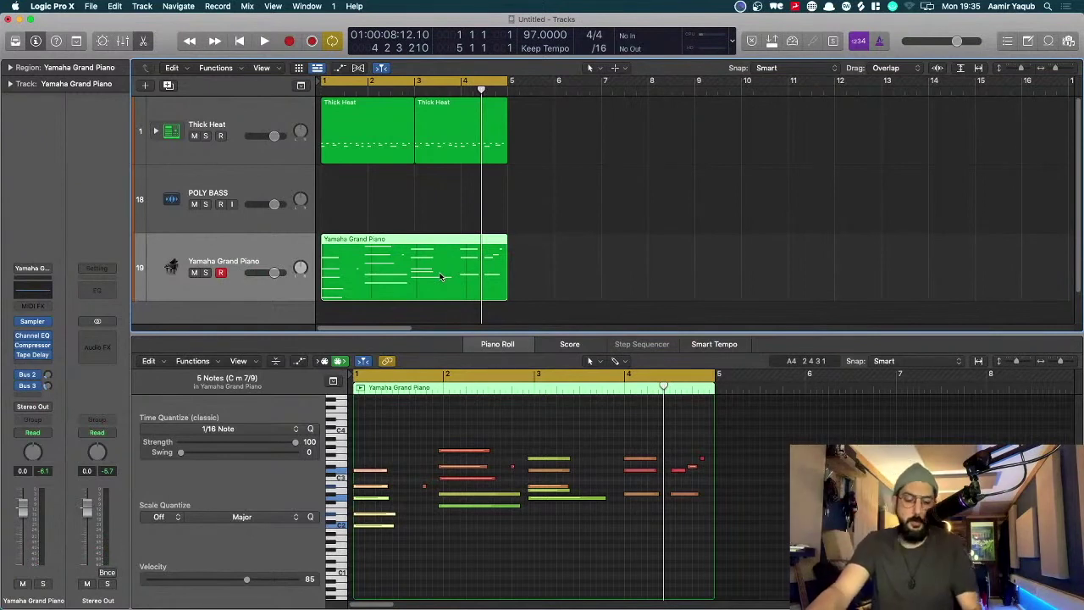
{"action": "key", "text": "r"}
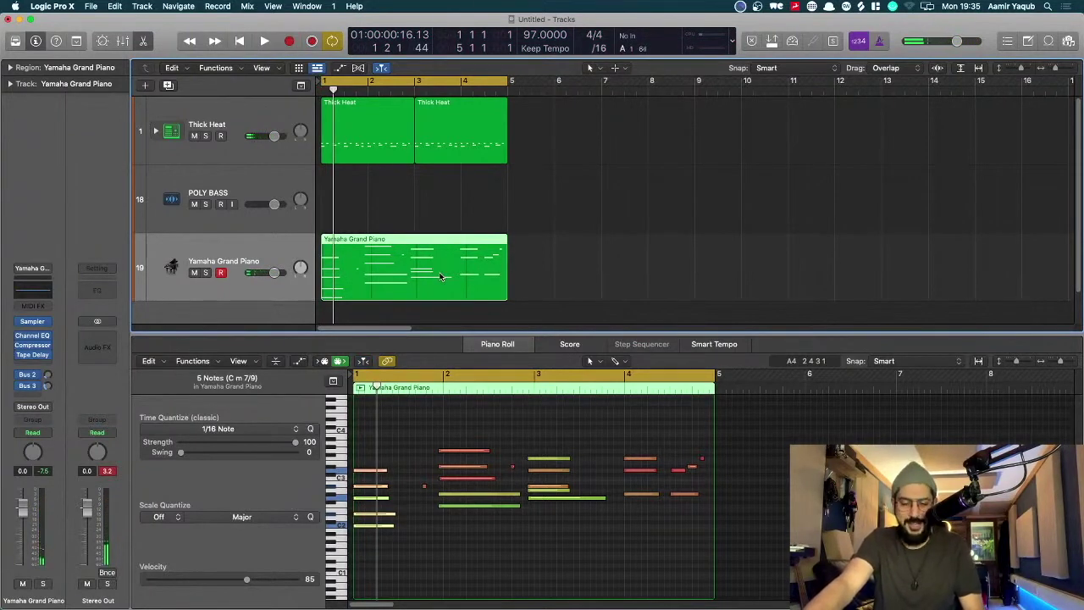
{"action": "key", "text": "r"}
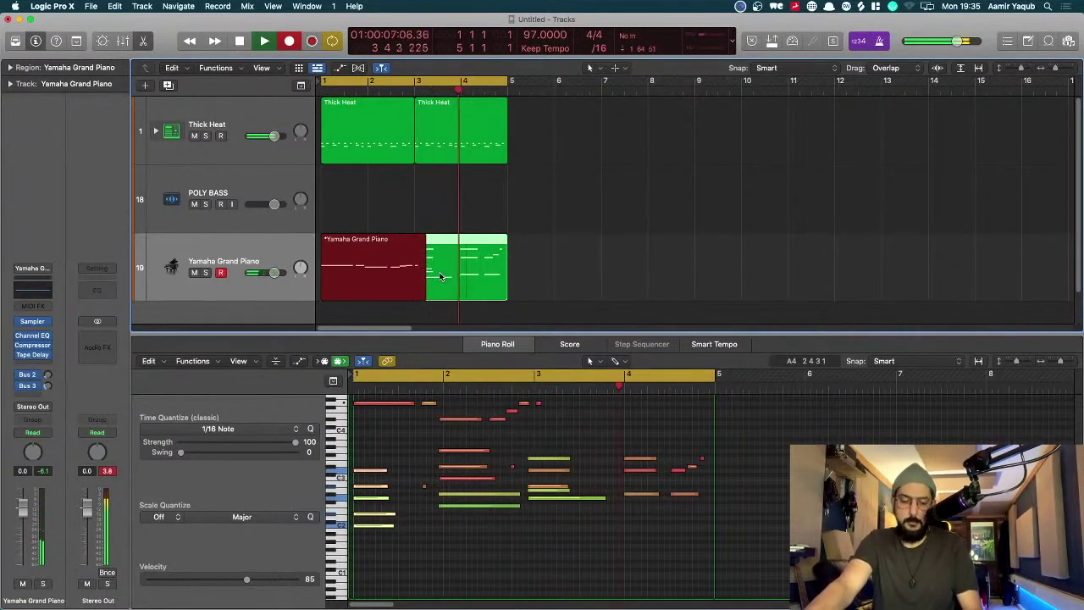
{"action": "key", "text": "space"}
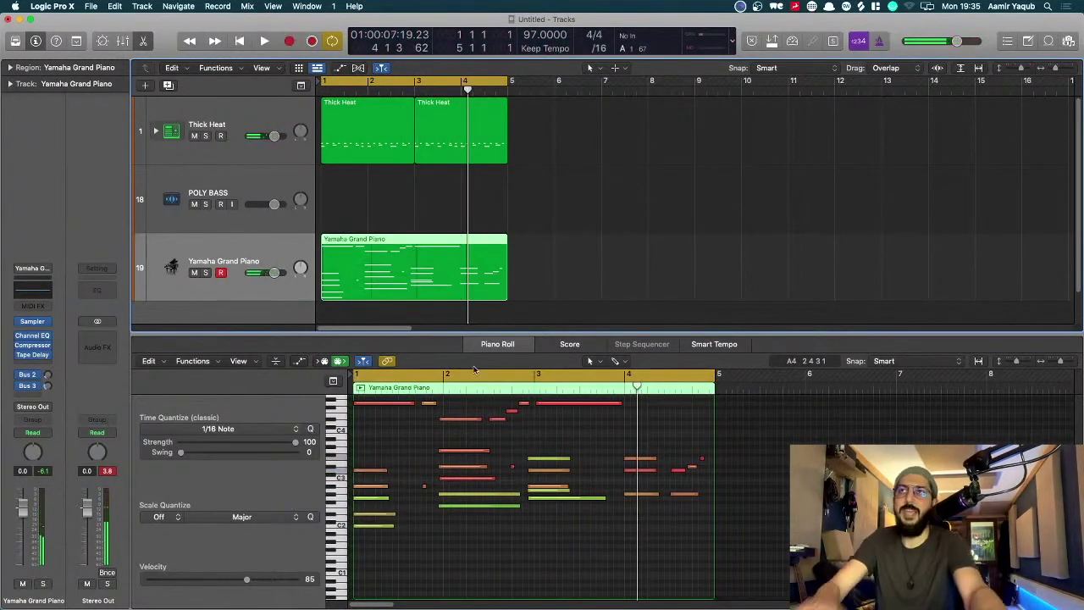
- Lower the long G4 melody note in bar 3 by one semitone
{"action": "scroll", "coordinate": [599, 441], "scroll_direction": "up", "scroll_amount": 3}
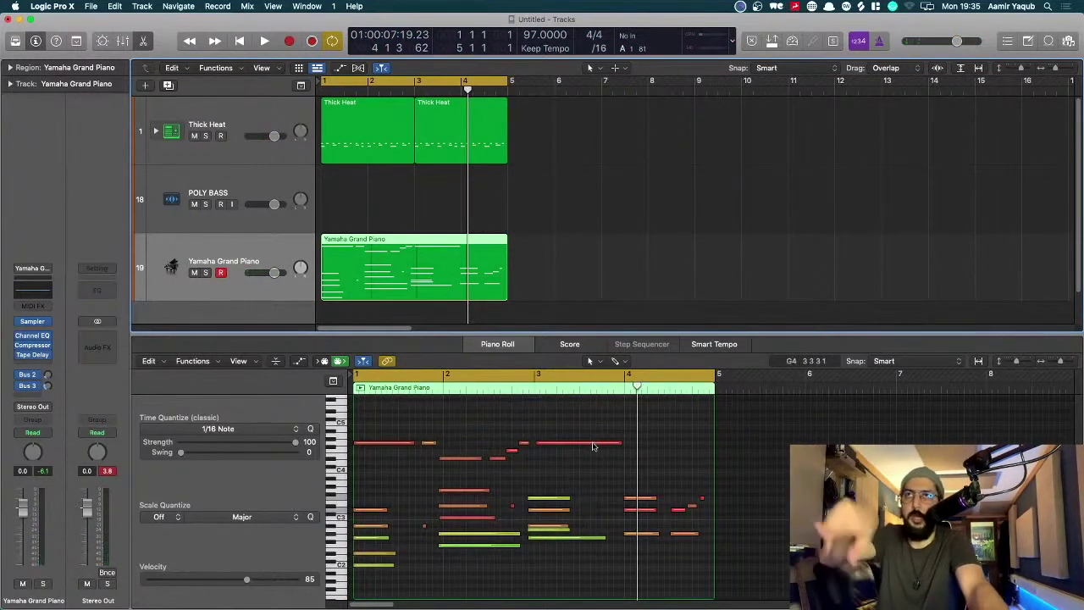
{"action": "left_click", "coordinate": [594, 444]}
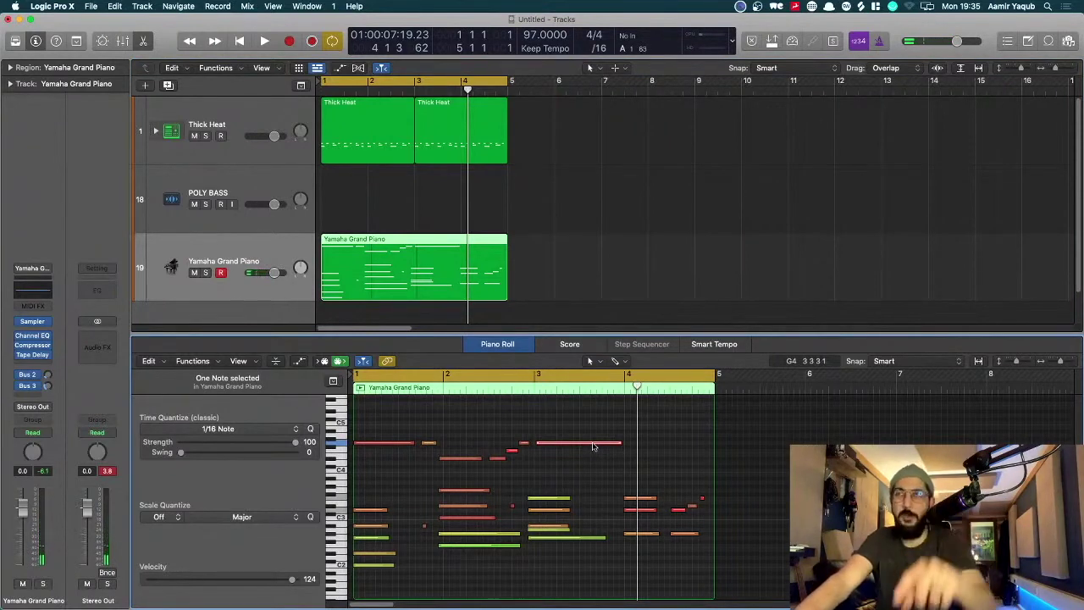
{"action": "left_click", "coordinate": [594, 445]}
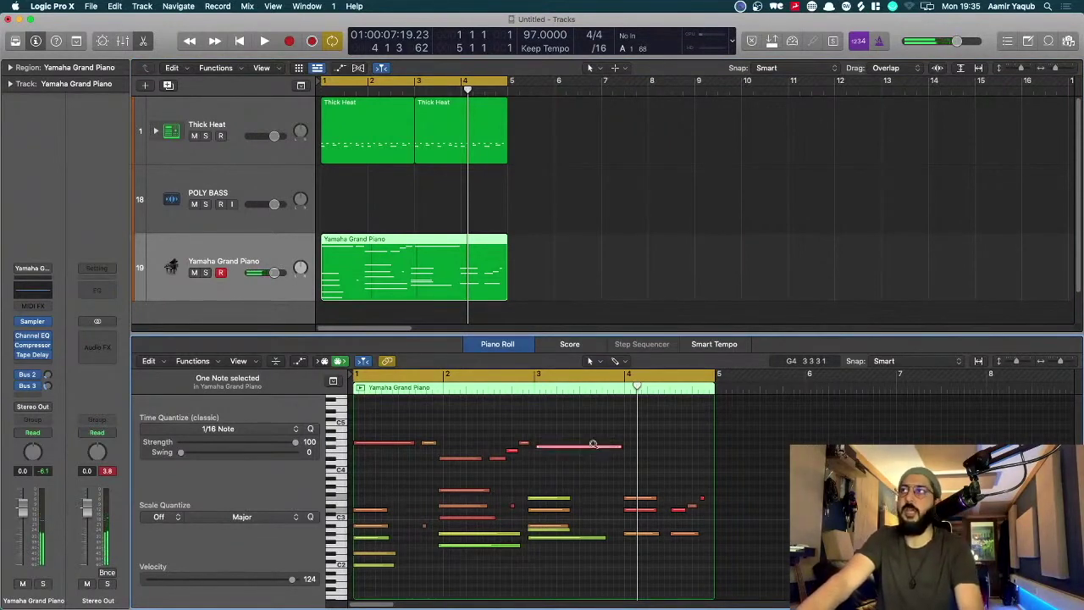
{"action": "key", "text": "alt+Down"}
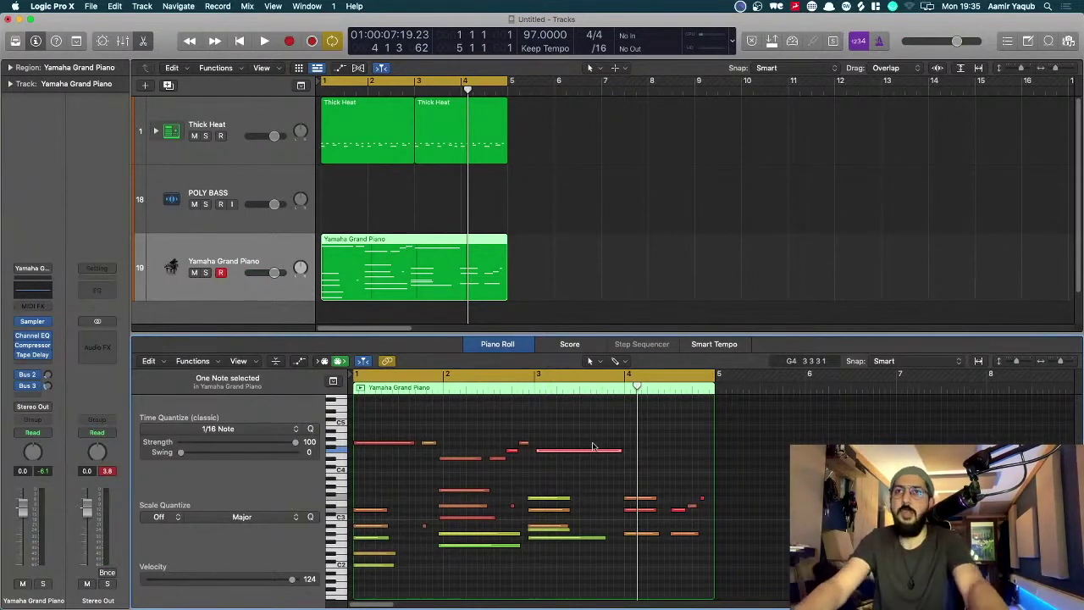
- Play back the edited melody, then select the second Thick Heat drum region
{"action": "key", "text": "space"}
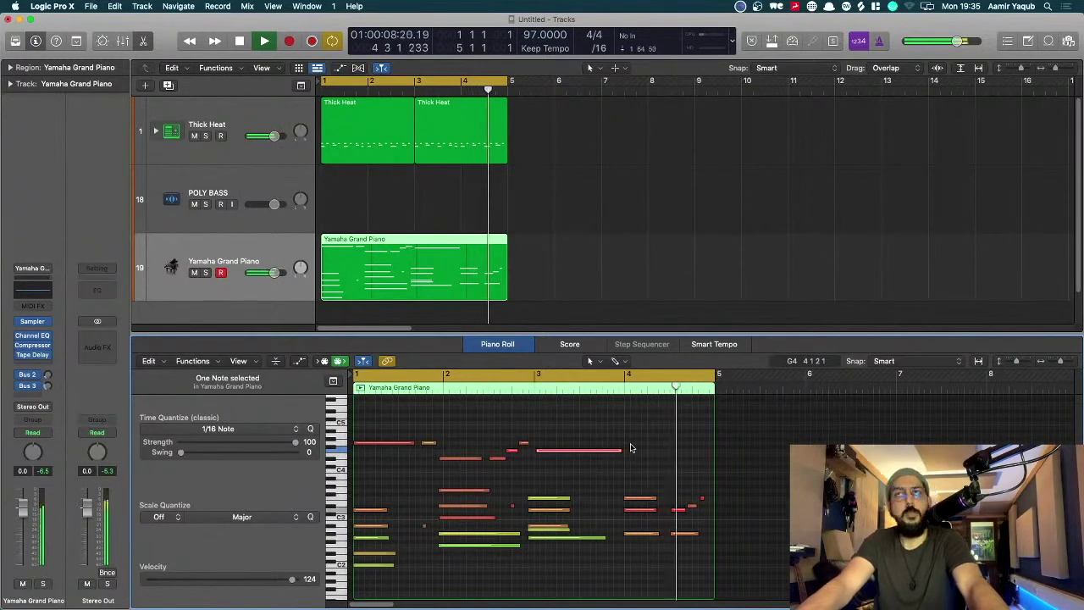
{"action": "key", "text": "space"}
{"action": "left_click", "coordinate": [630, 448]}
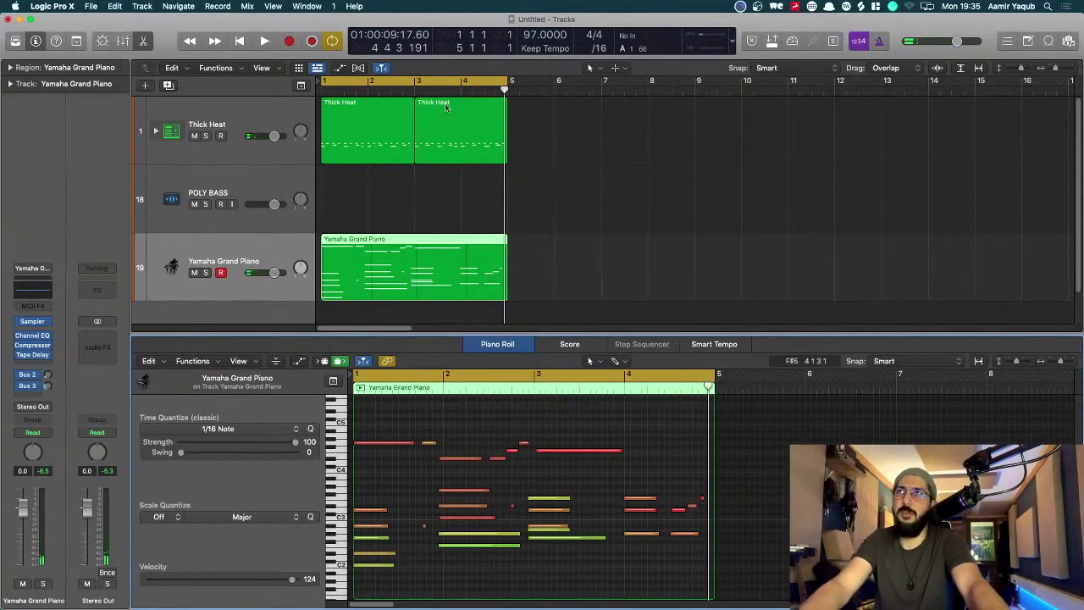
{"action": "left_click", "coordinate": [474, 144]}
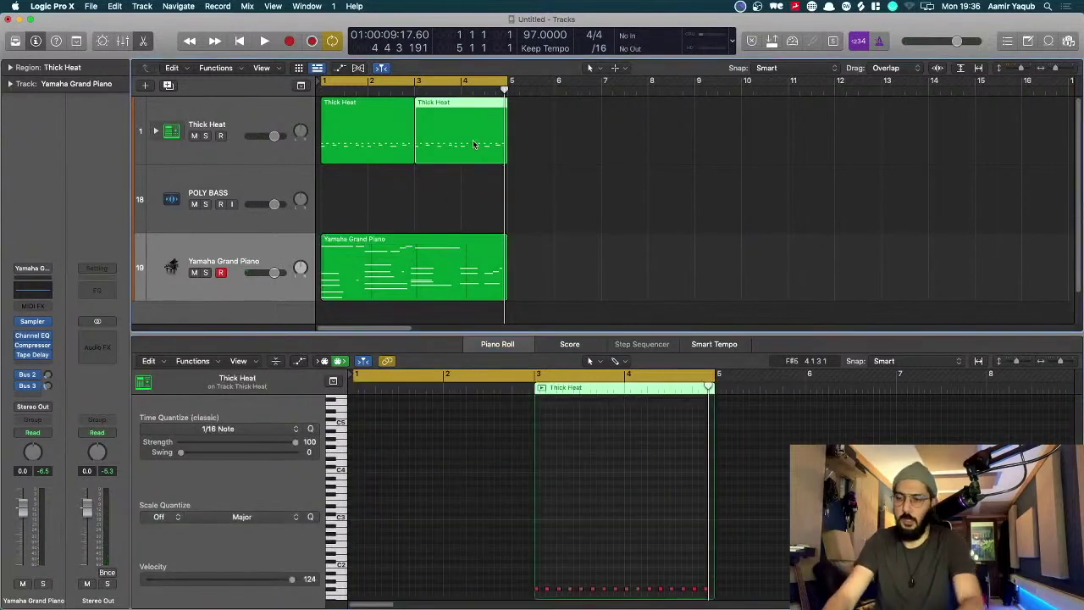
- Cycle bars 3–5 to the drum region and record a new melody phrase over them
{"action": "key", "text": "super+u"}
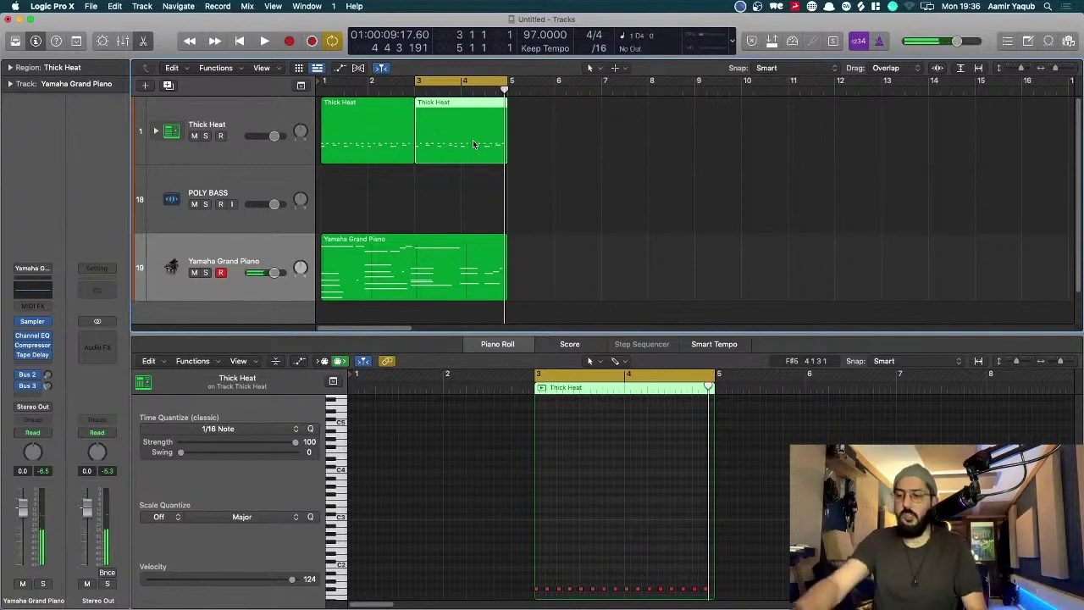
{"action": "key", "text": "space"}
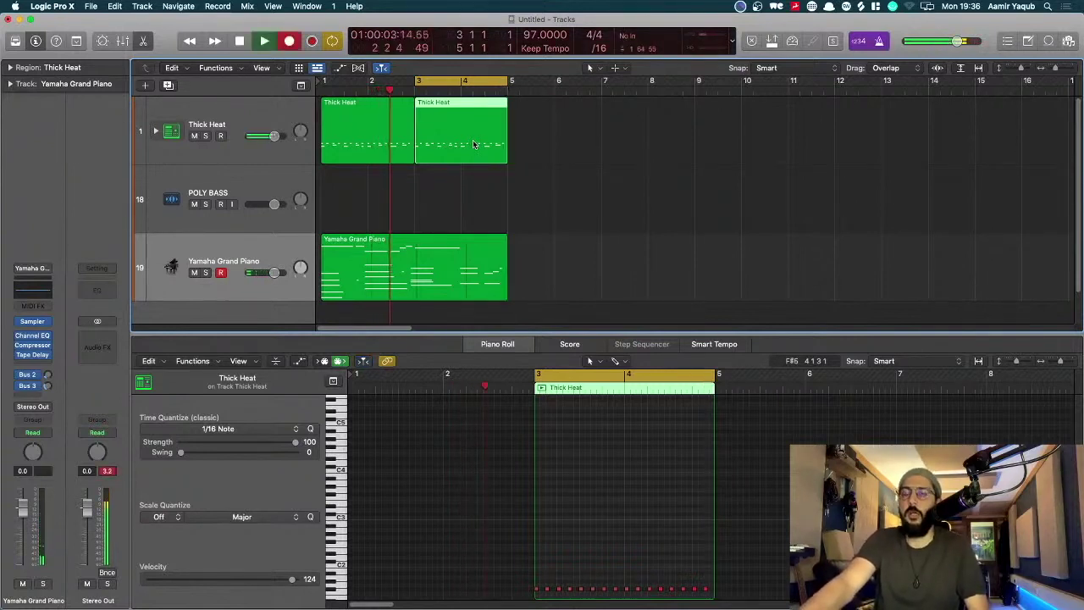
{"action": "key", "text": "space"}
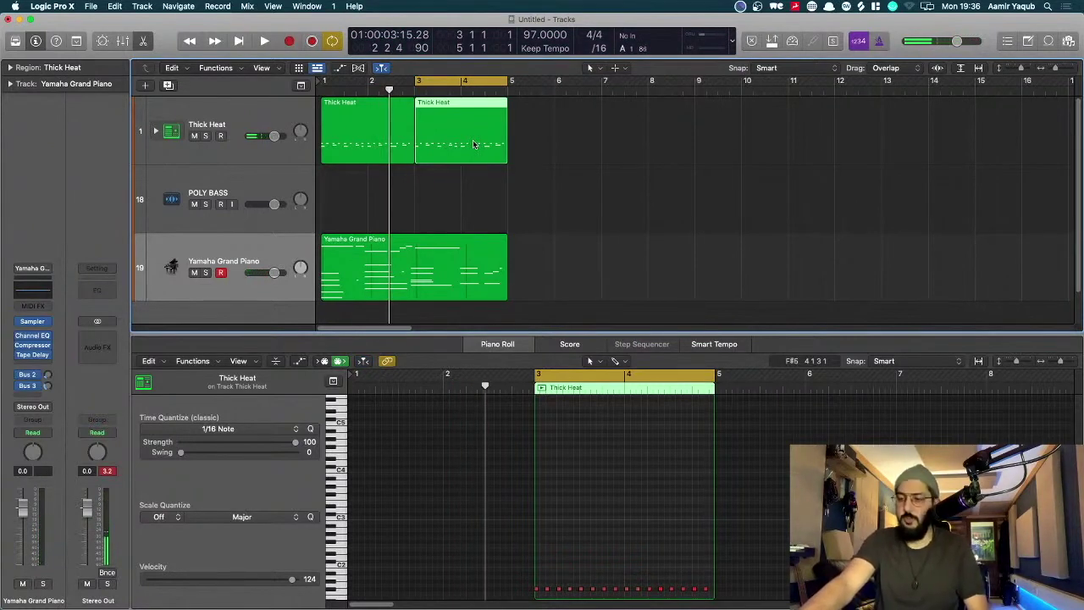
{"action": "key", "text": "r"}
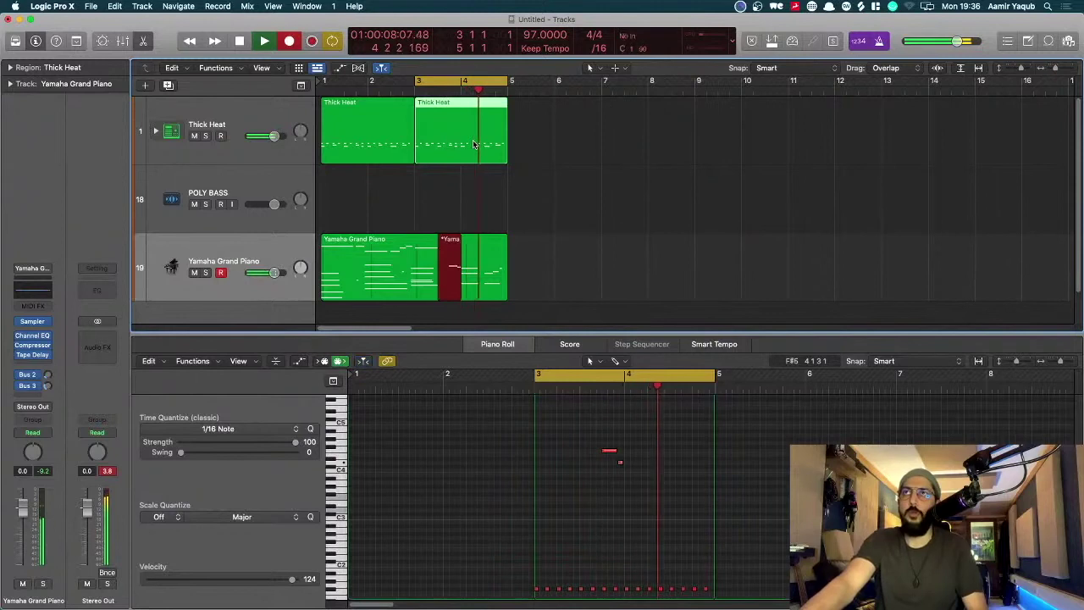
{"action": "key", "text": "space"}
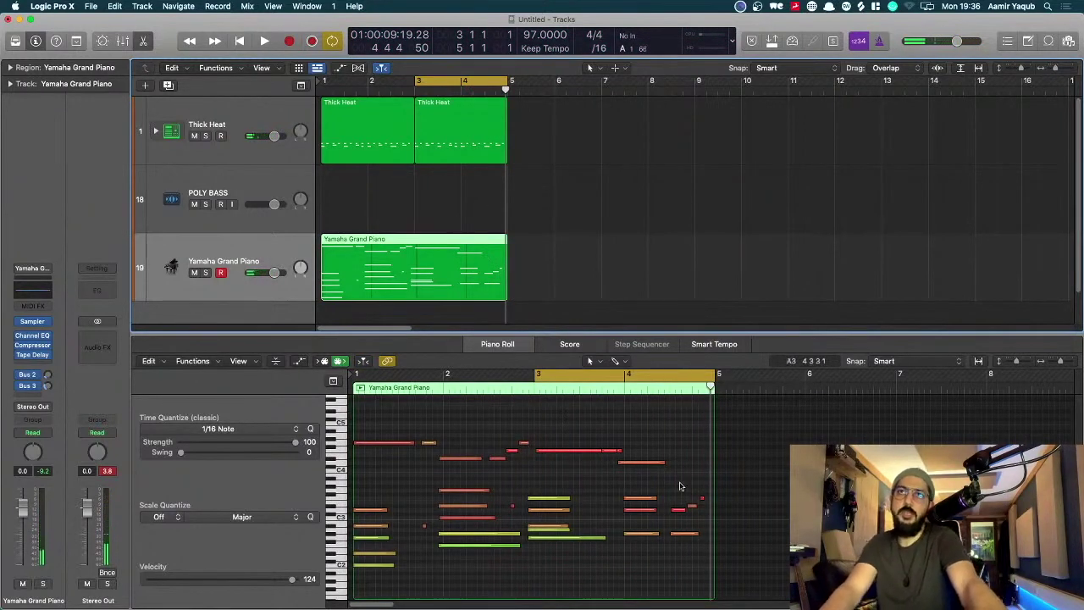
- Shorten the long melody note from its end, then select both Thick Heat drum regions
{"action": "left_click_drag", "start_coordinate": [680, 486], "coordinate": [708, 518]}
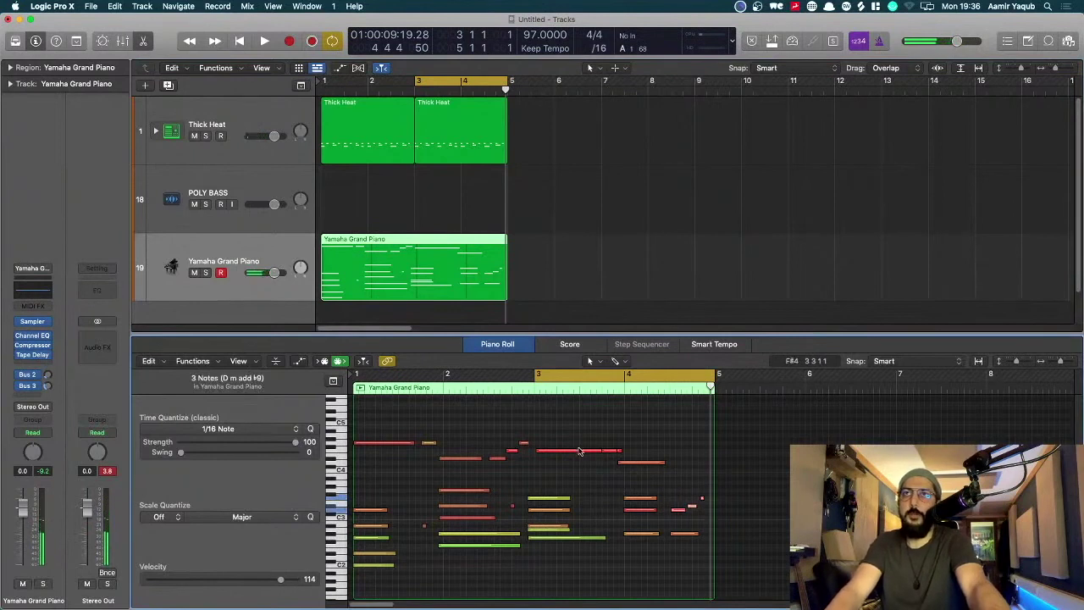
{"action": "left_click", "coordinate": [591, 452]}
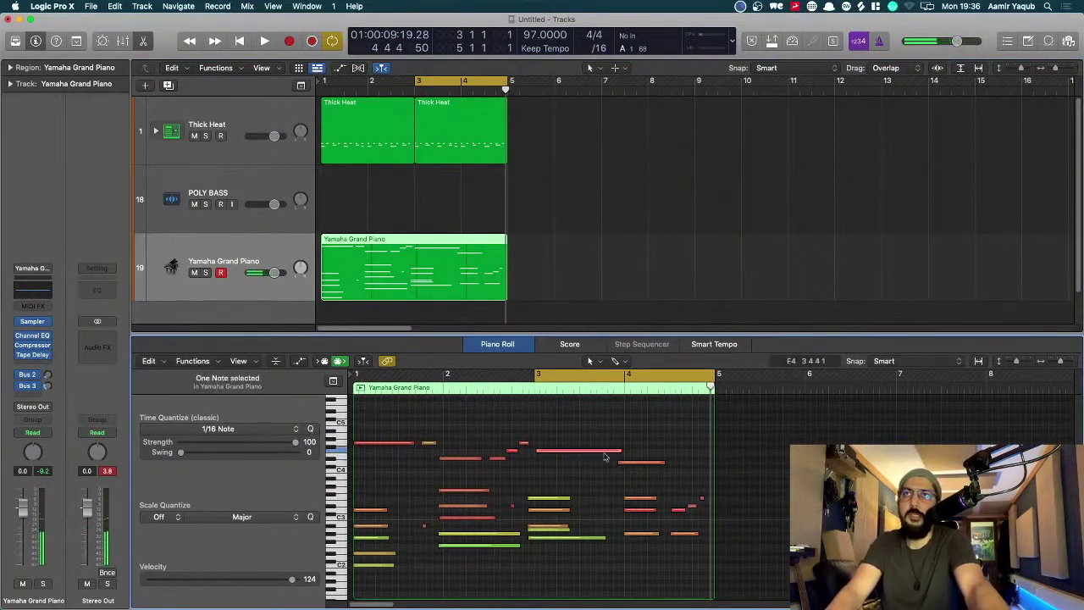
{"action": "left_click_drag", "start_coordinate": [621, 451], "coordinate": [597, 451]}
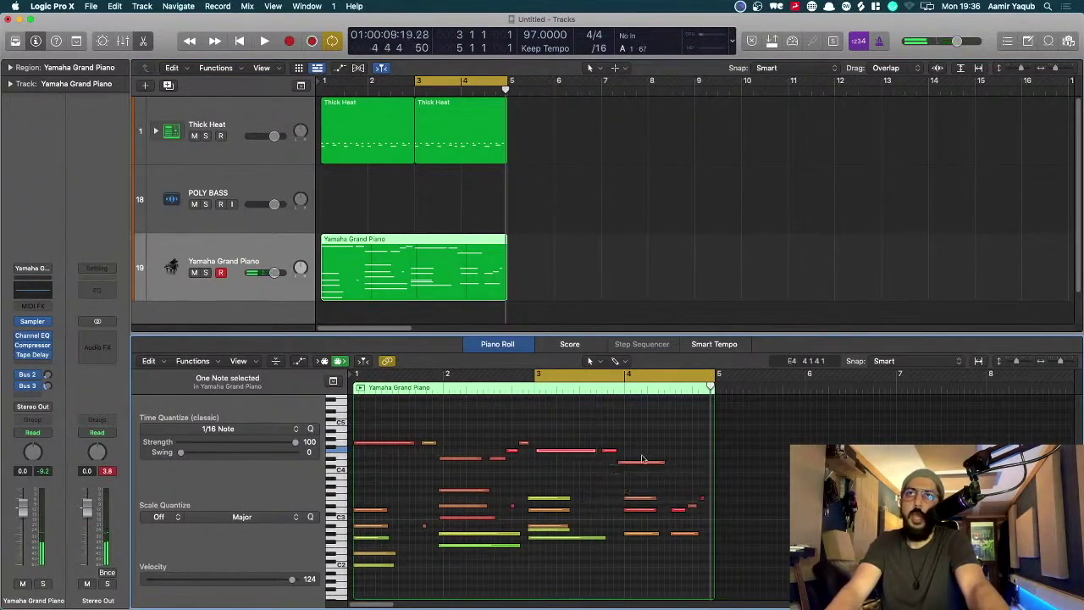
{"action": "mouse_move", "coordinate": [677, 486]}
{"action": "left_mouse_down"}
{"action": "mouse_move", "coordinate": [705, 523]}
{"action": "mouse_move", "coordinate": [680, 511]}
{"action": "mouse_move", "coordinate": [680, 465]}
{"action": "left_mouse_up"}
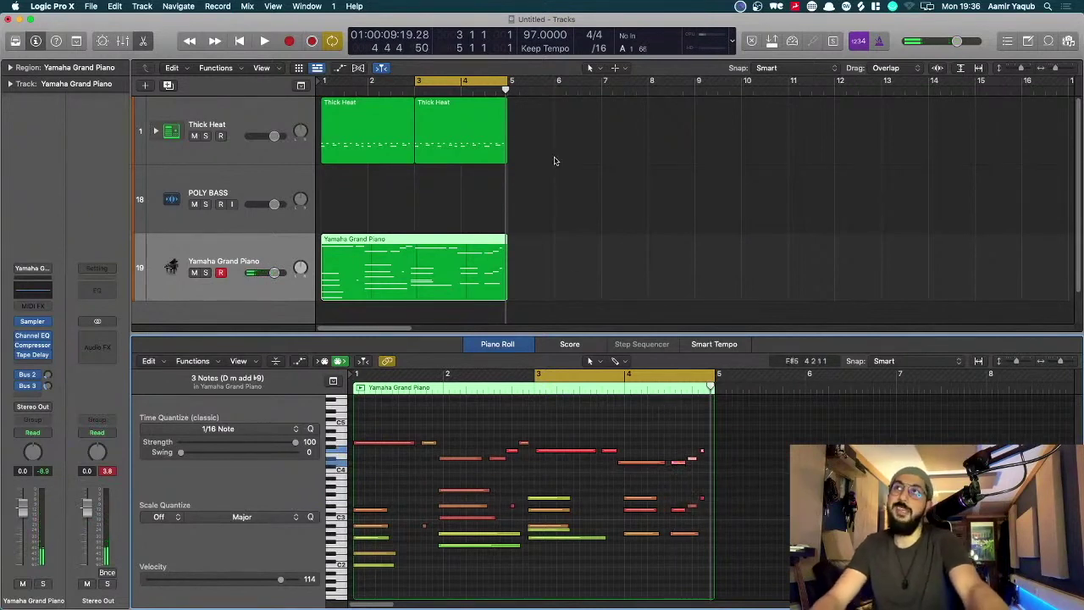
{"action": "left_click_drag", "start_coordinate": [603, 117], "coordinate": [387, 133]}
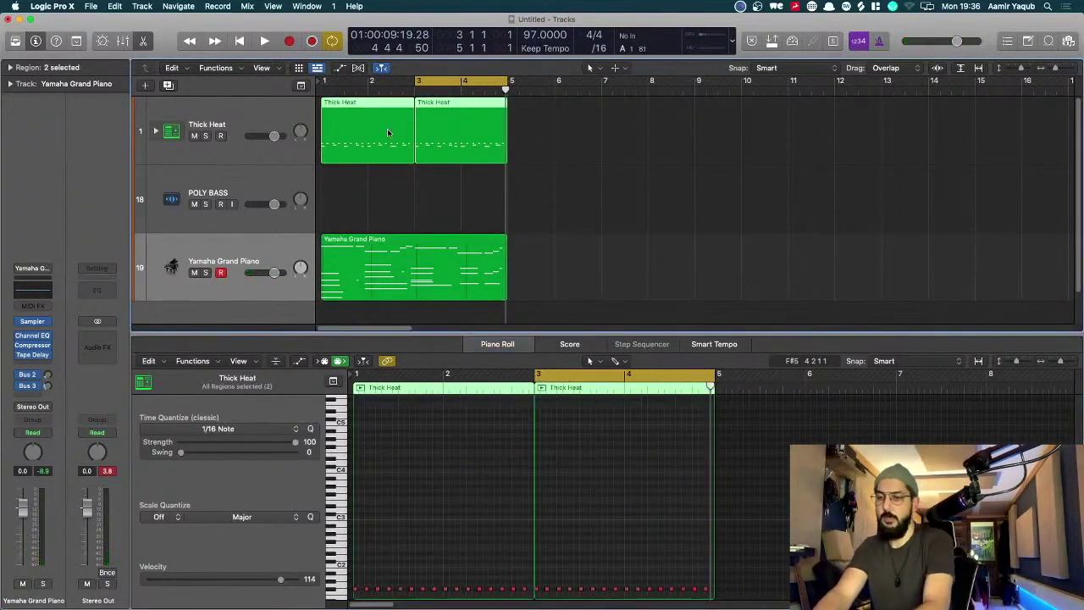
- Play the arrangement from bar 1, then join both Thick Heat drum regions into one
{"action": "key", "text": "space"}
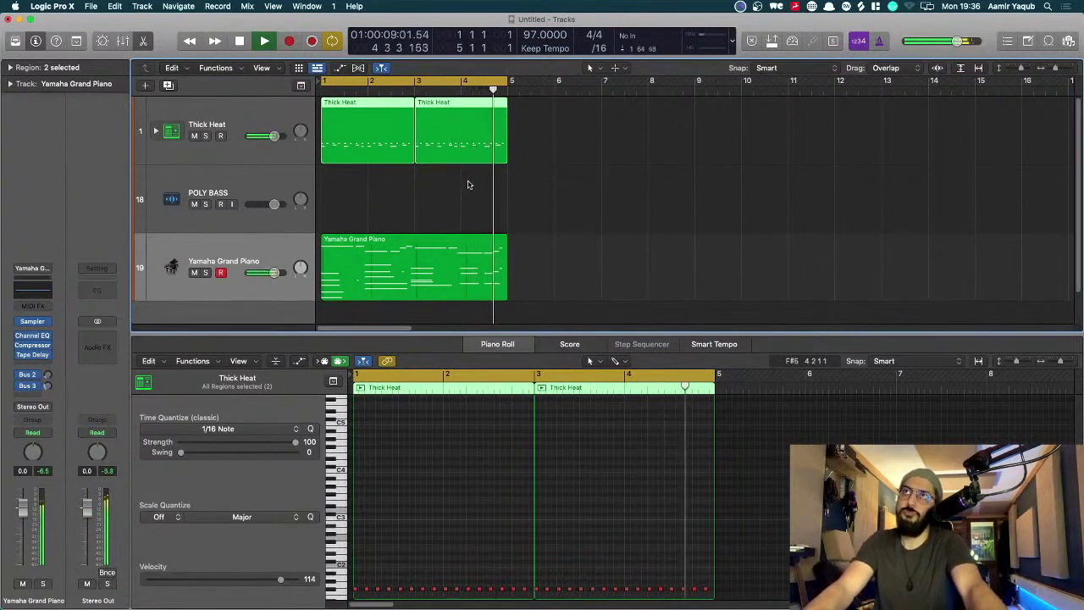
{"action": "key", "text": "space"}
{"action": "left_click", "coordinate": [614, 176]}
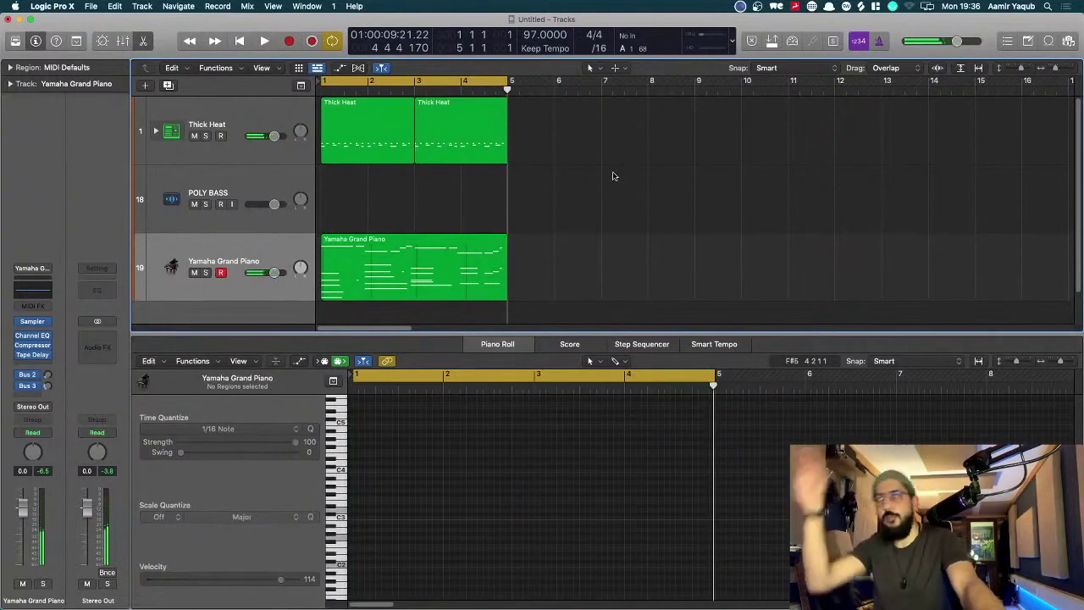
{"action": "left_click_drag", "start_coordinate": [604, 148], "coordinate": [370, 135]}
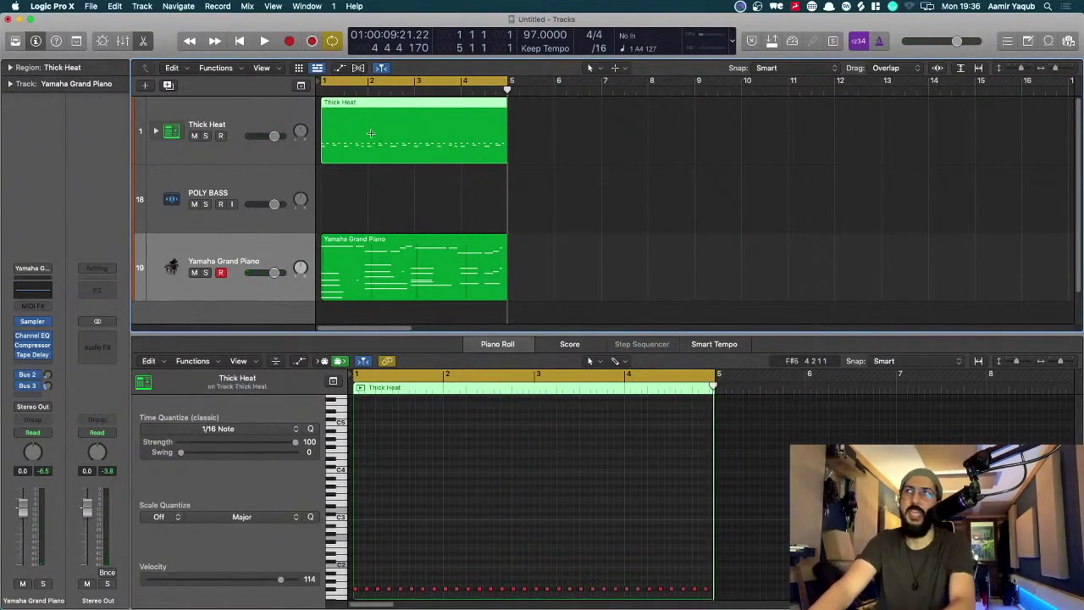
{"action": "left_click", "coordinate": [582, 206]}
- Repeat the drum and piano regions through bar 8, turn off Cycle, and play the transition
{"action": "left_click_drag", "start_coordinate": [578, 127], "coordinate": [427, 269]}
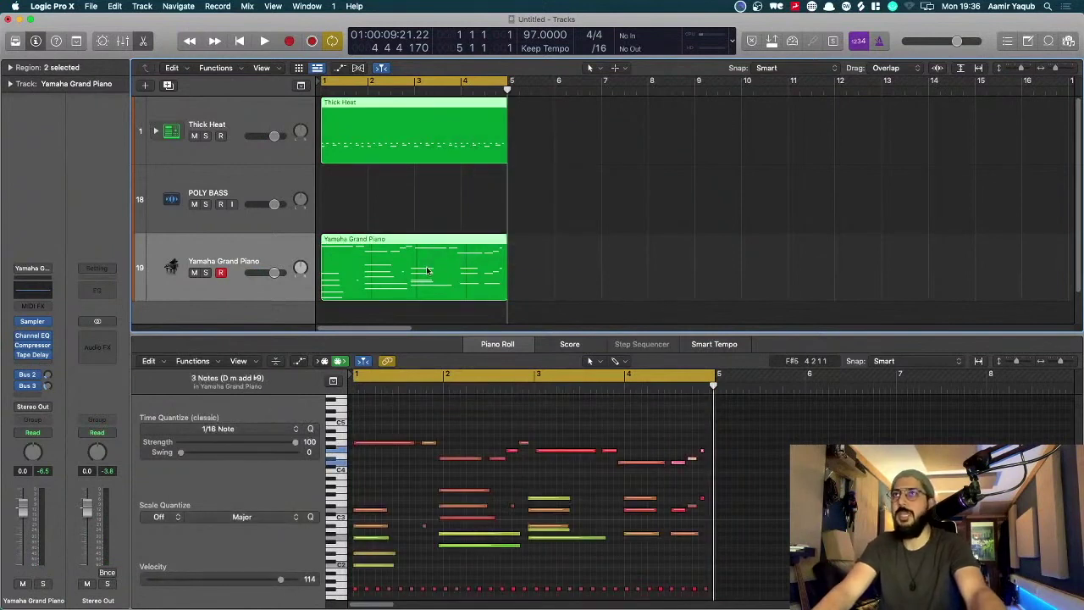
{"action": "key", "text": "super+r"}
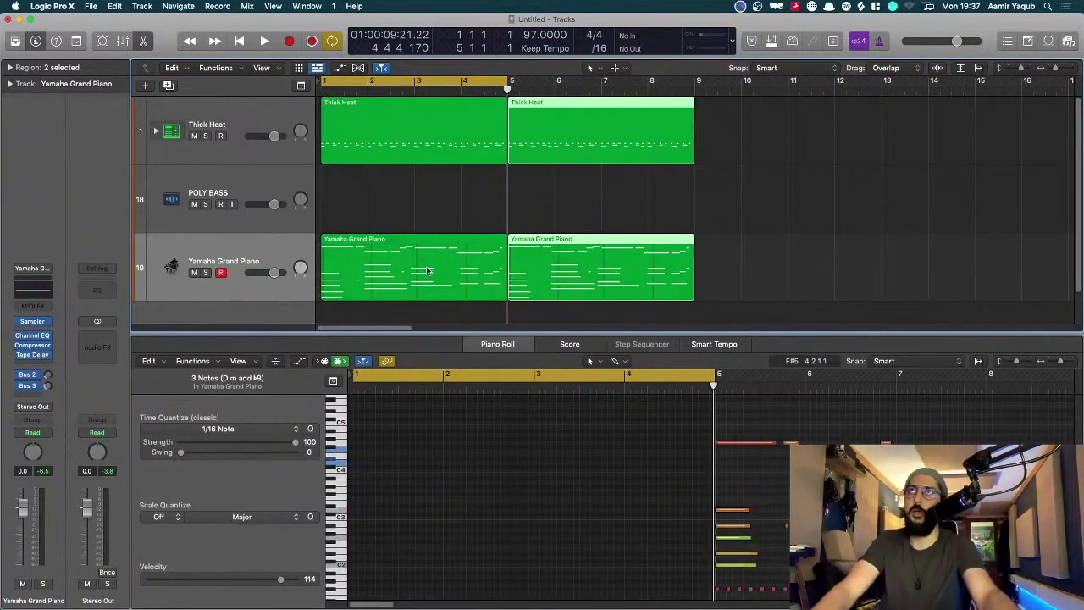
{"action": "left_click", "coordinate": [450, 89]}
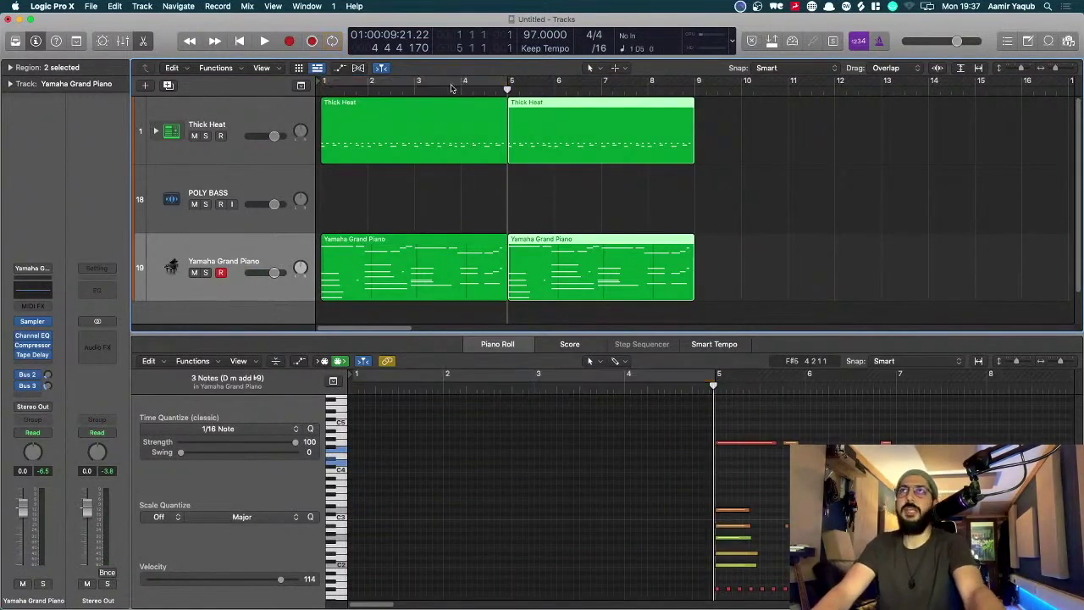
{"action": "left_click", "coordinate": [457, 91]}
{"action": "key", "text": "space"}
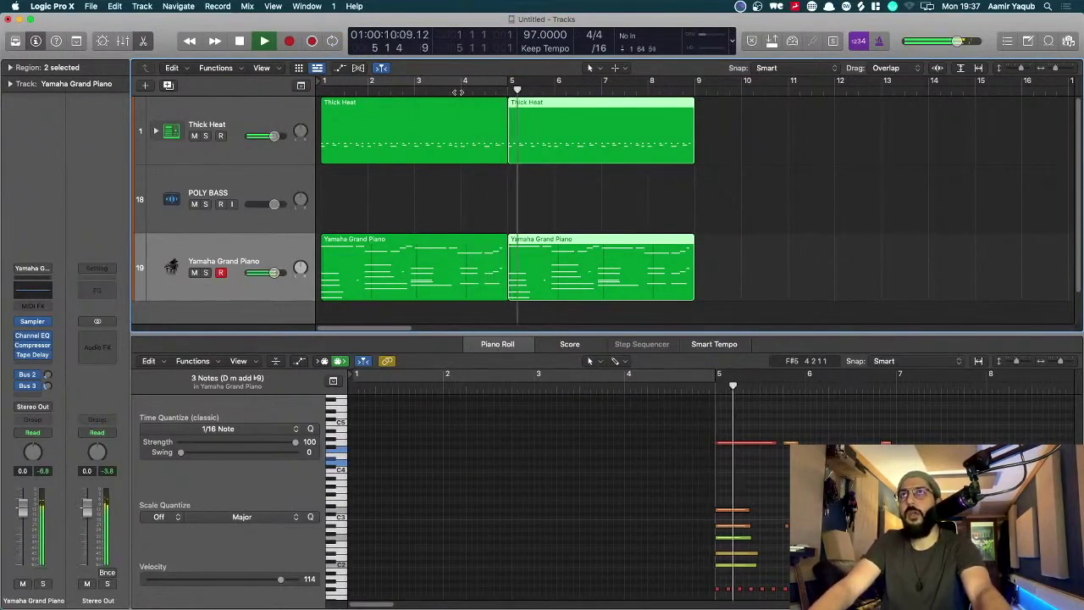
{"action": "key", "text": "space"}
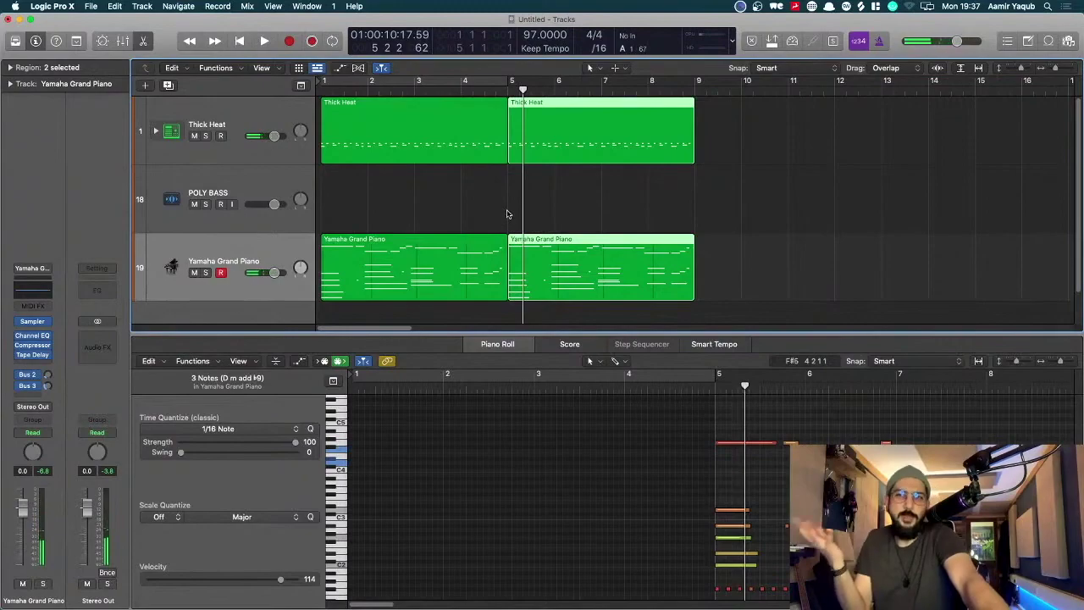